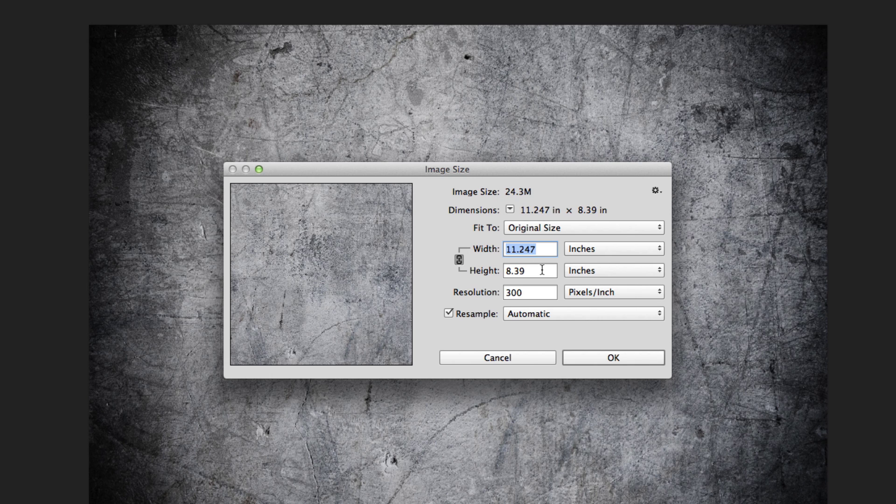
Step: Resize the grunge wall image proportionally to a height of 5 inches
{"action": "type", "text": "3"}
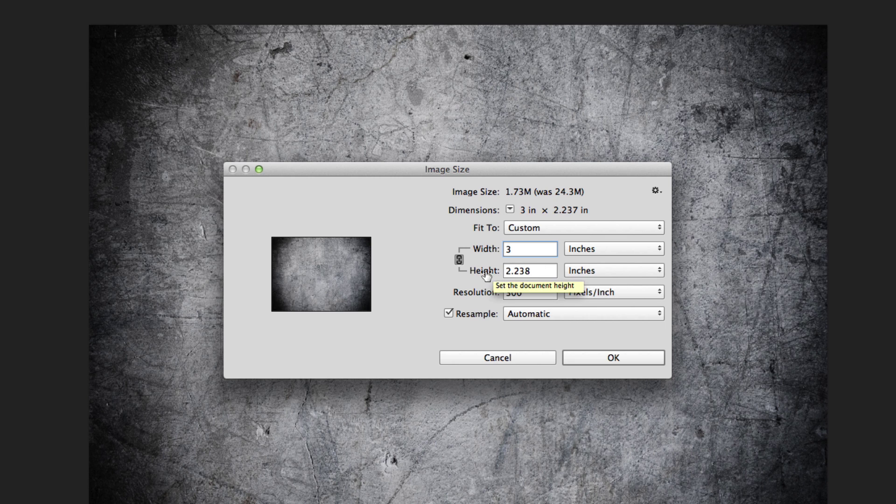
{"action": "key", "text": "Tab"}
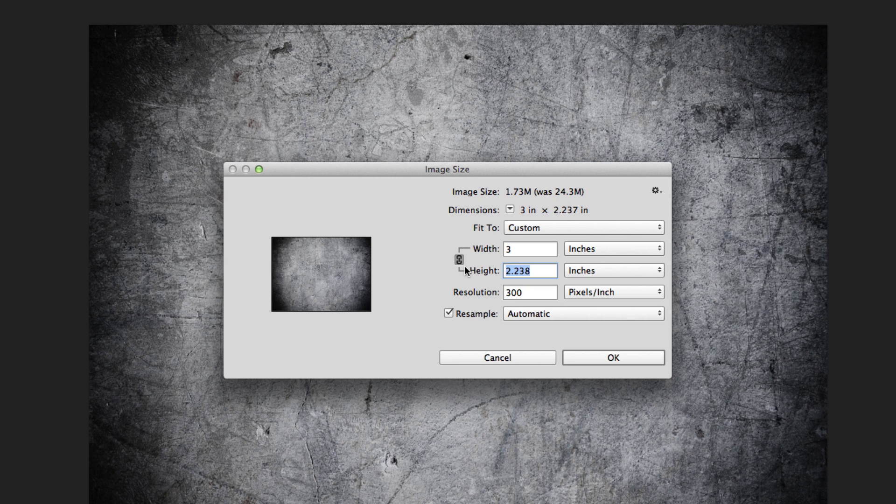
{"action": "type", "text": "5"}
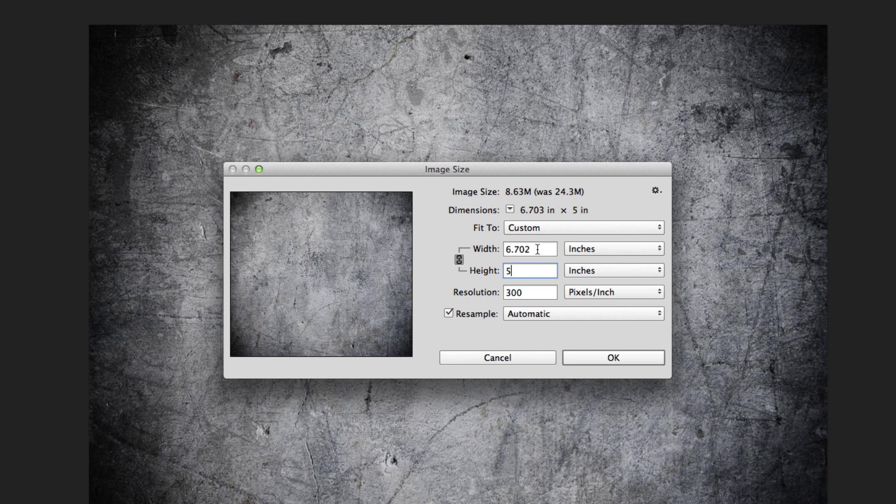
{"action": "mouse_move", "coordinate": [318, 255]}
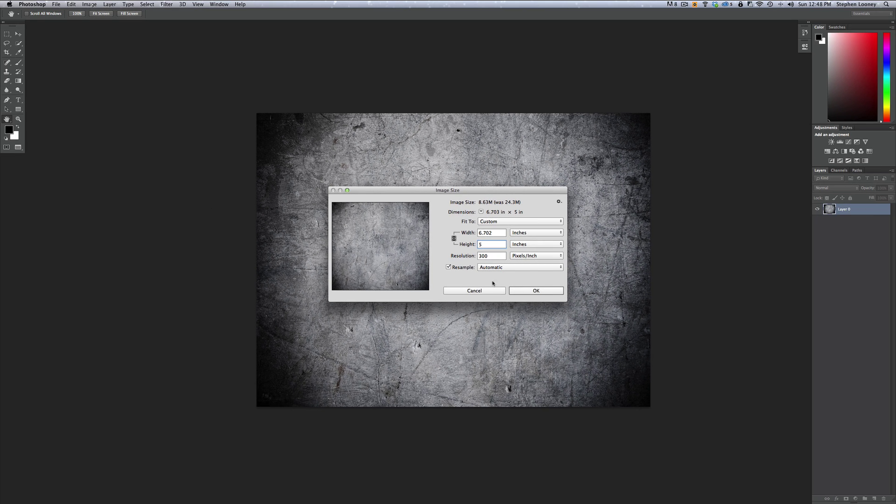
{"action": "left_click", "coordinate": [544, 301]}
Step: Save the resized image to the Desktop as a Photoshop file named Grunge
{"action": "left_click", "coordinate": [56, 4]}
{"action": "left_click", "coordinate": [61, 76]}
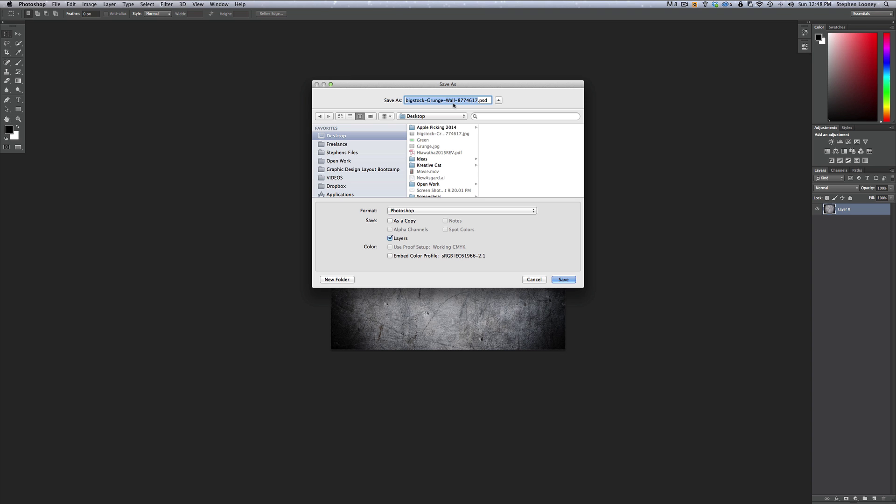
{"action": "type", "text": "Grunge"}
{"action": "key", "text": "Return"}
{"action": "left_click", "coordinate": [539, 226]}
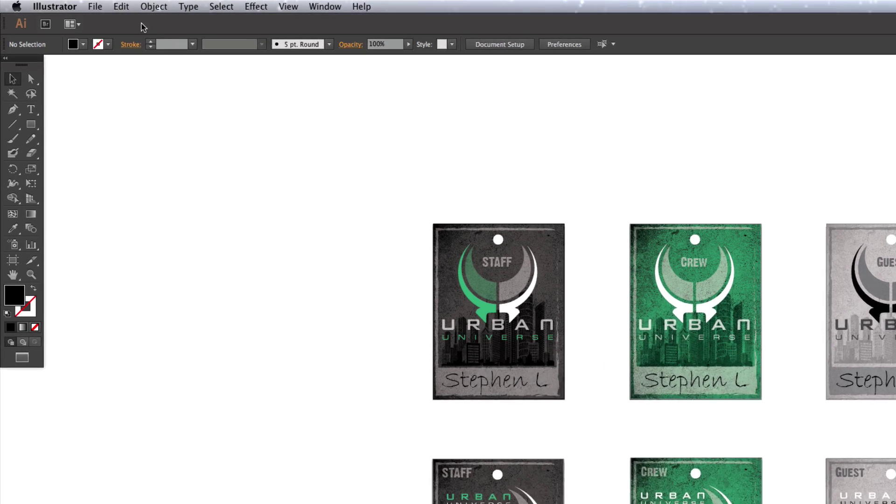
Step: Switch to Illustrator and start a new document named TEST Tutorial with 1 artboard
{"action": "left_click", "coordinate": [55, 4]}
{"action": "left_click", "coordinate": [59, 12]}
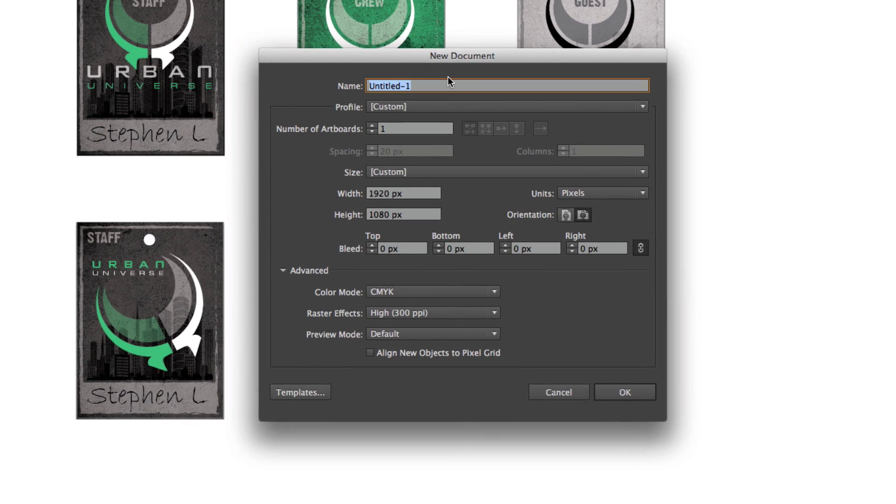
{"action": "type", "text": "TEST "}
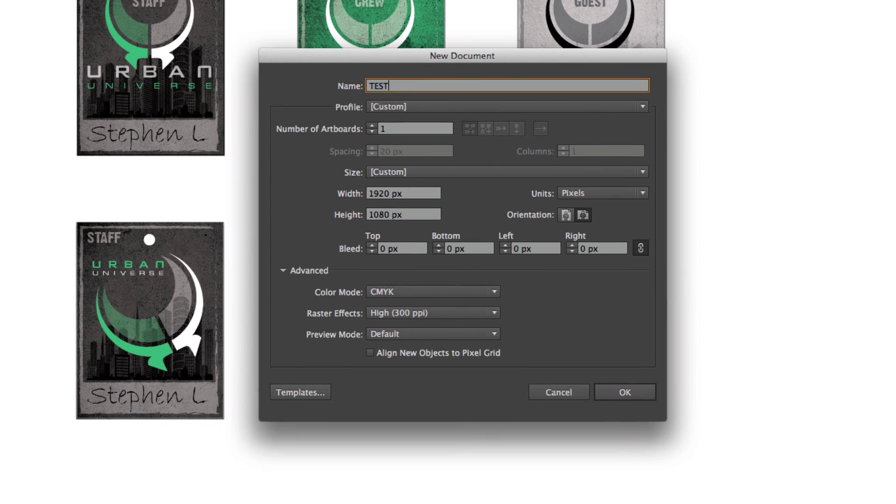
{"action": "type", "text": "Tutorial"}
{"action": "left_click", "coordinate": [371, 126]}
{"action": "left_click", "coordinate": [373, 131]}
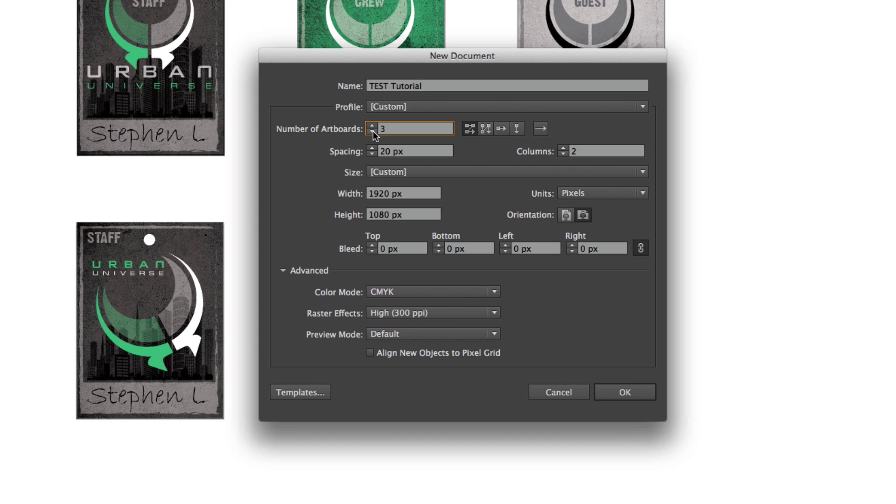
{"action": "left_click", "coordinate": [373, 131]}
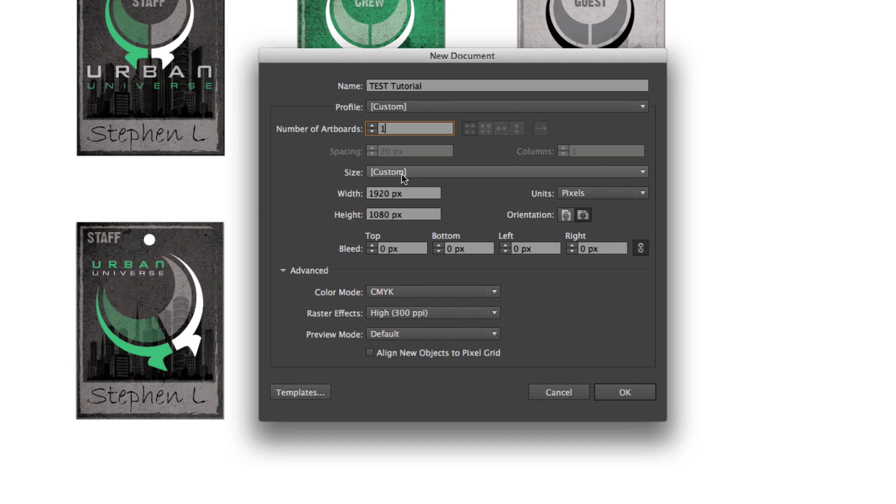
Step: Set the new document to inches, 3 by 4 in, portrait, with a 0.125 in bleed on all sides, and create it
{"action": "left_click", "coordinate": [595, 193]}
{"action": "left_click", "coordinate": [596, 237]}
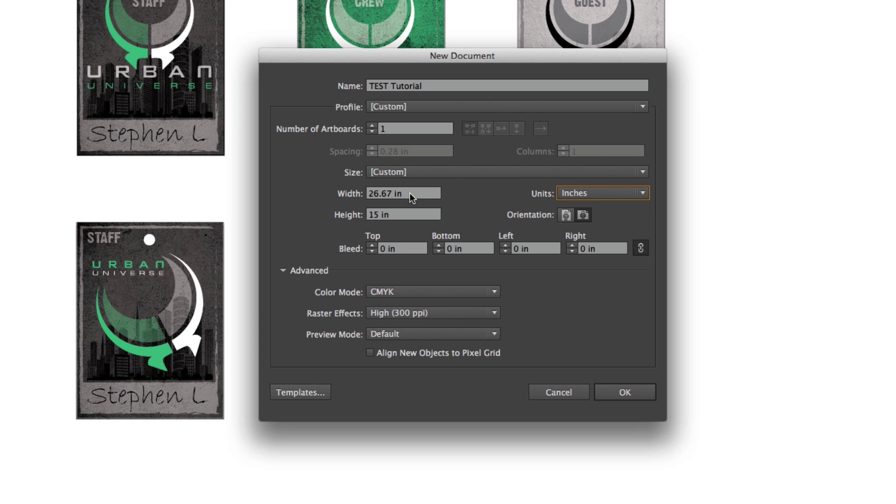
{"action": "left_click", "coordinate": [410, 193]}
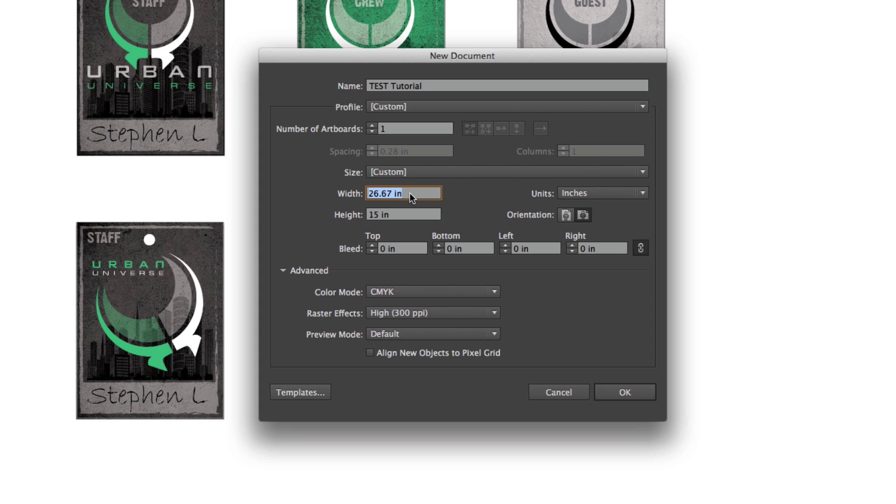
{"action": "type", "text": "3"}
{"action": "key", "text": "Tab"}
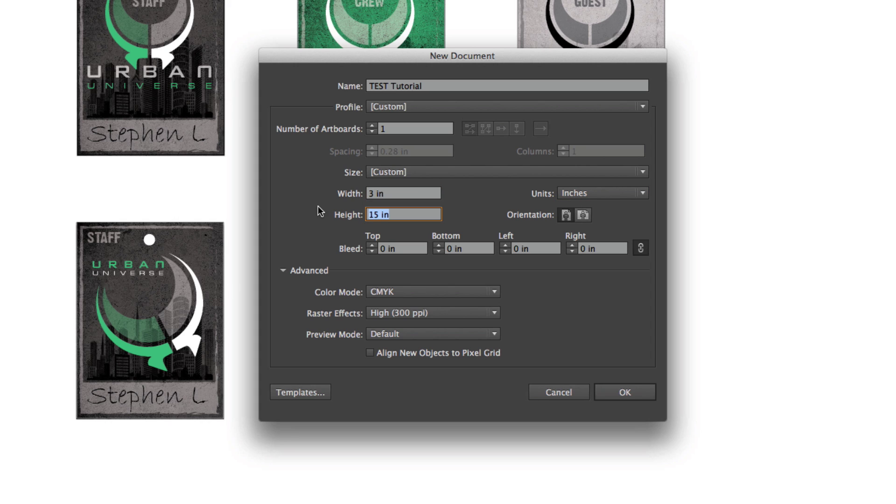
{"action": "type", "text": "4"}
{"action": "left_click", "coordinate": [566, 215]}
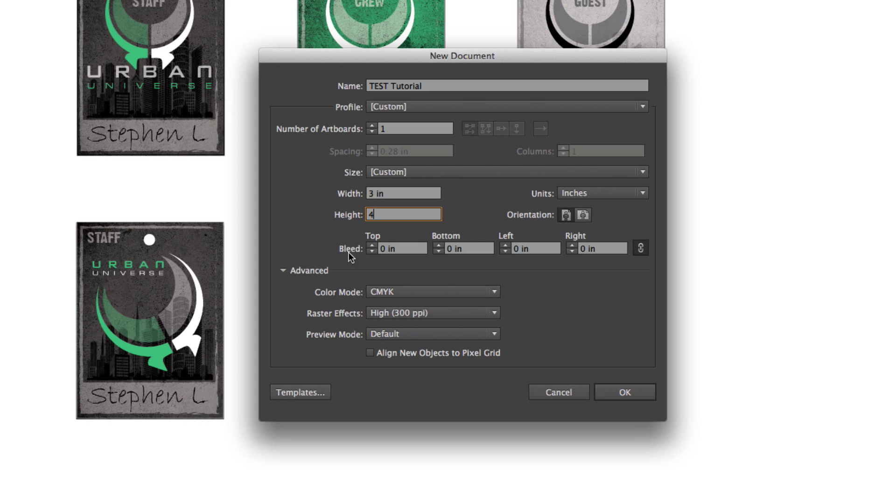
{"action": "left_click", "coordinate": [372, 245]}
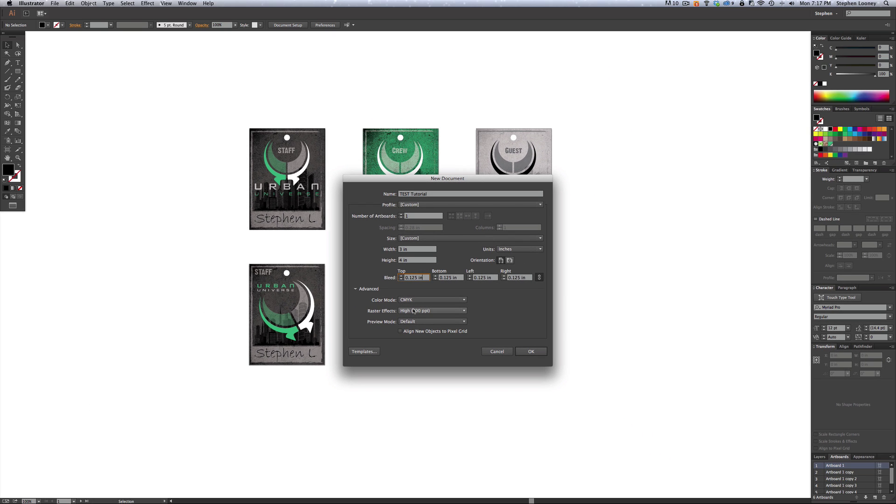
{"action": "left_click", "coordinate": [533, 352]}
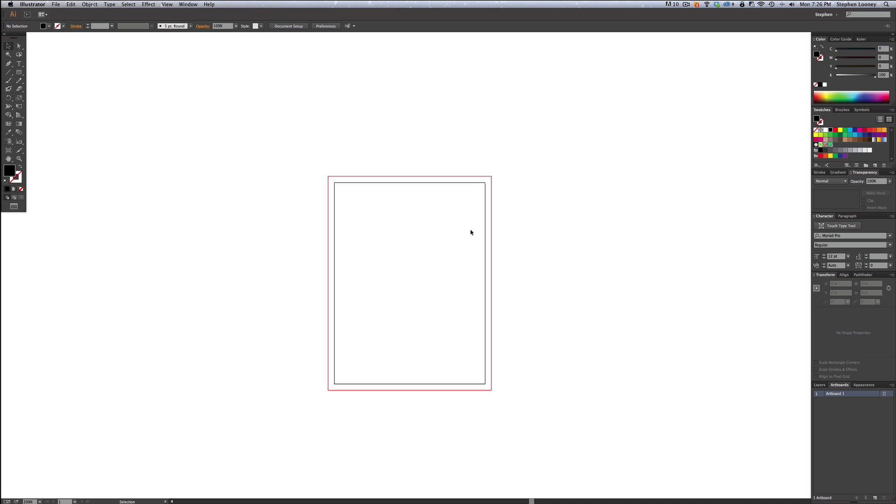
Step: Paste the copied logo and finished staff badge and place them as reference beside the empty artboard
{"action": "key", "text": "super+v"}
{"action": "left_click_drag", "start_coordinate": [349, 117], "coordinate": [180, 117]}
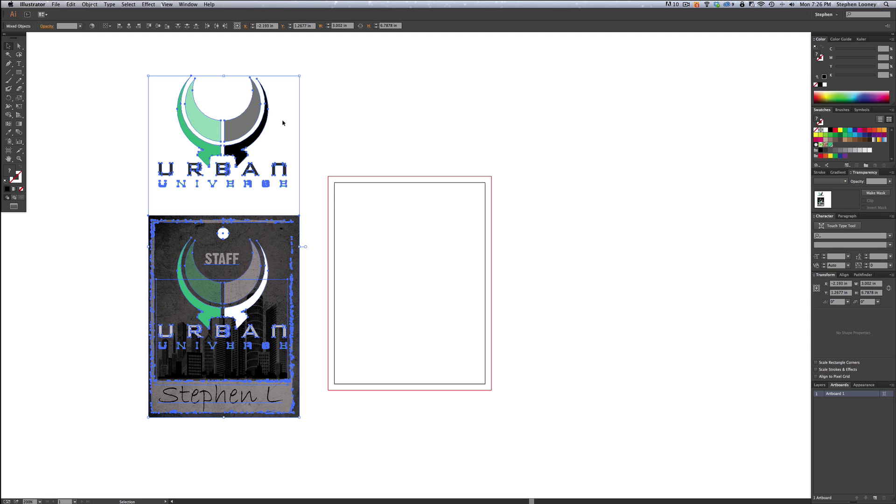
{"action": "left_click", "coordinate": [342, 123]}
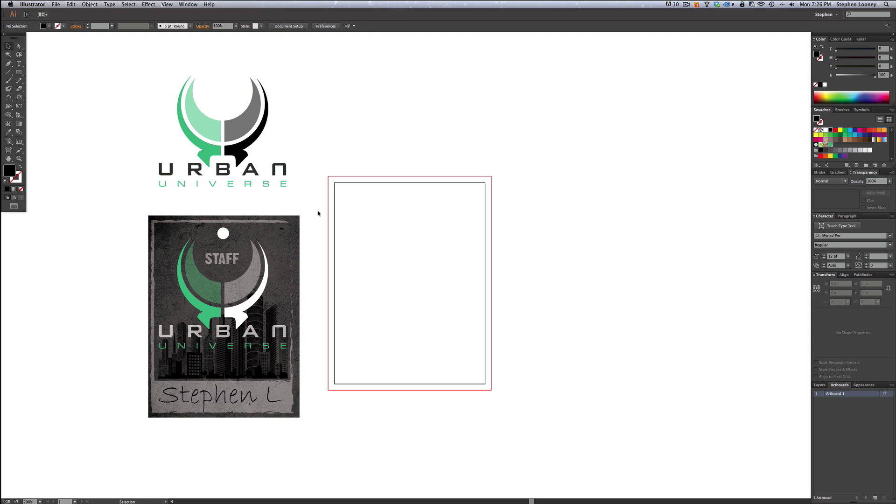
{"action": "left_click_drag", "start_coordinate": [281, 241], "coordinate": [181, 236]}
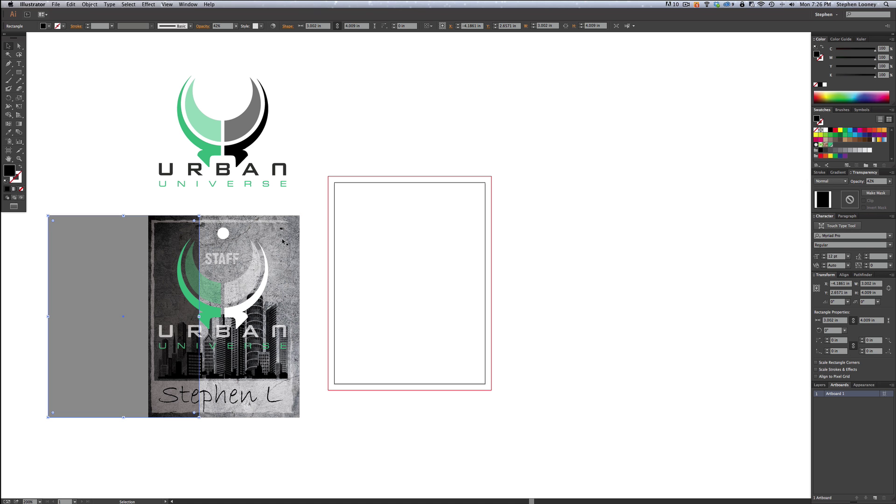
{"action": "left_click_drag", "start_coordinate": [280, 246], "coordinate": [313, 238]}
{"action": "key", "text": "ctrl+z"}
{"action": "left_click", "coordinate": [288, 205]}
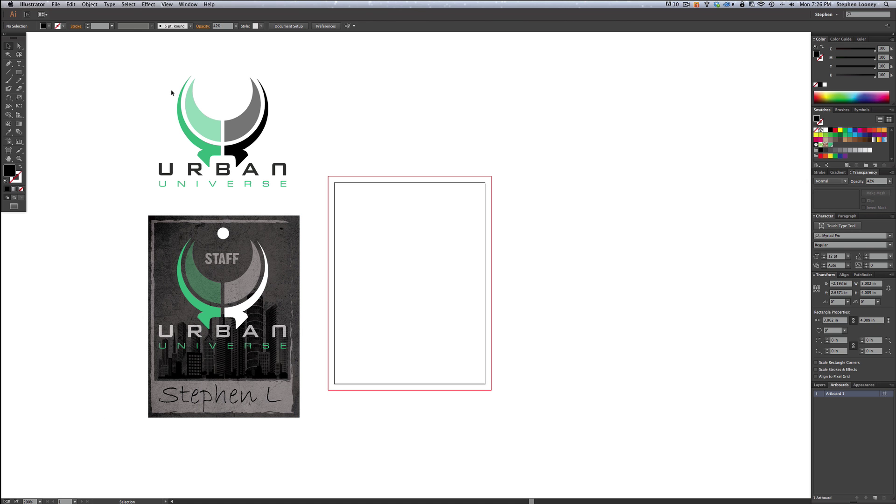
Step: Place the Grunge.psd texture from the Desktop into the document and shift it away from the artboard's upper corner
{"action": "left_click", "coordinate": [55, 4]}
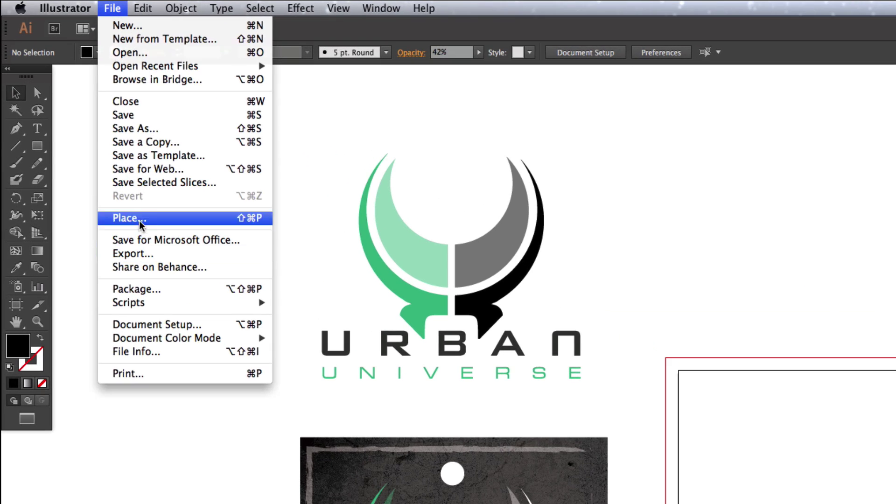
{"action": "left_click", "coordinate": [131, 218]}
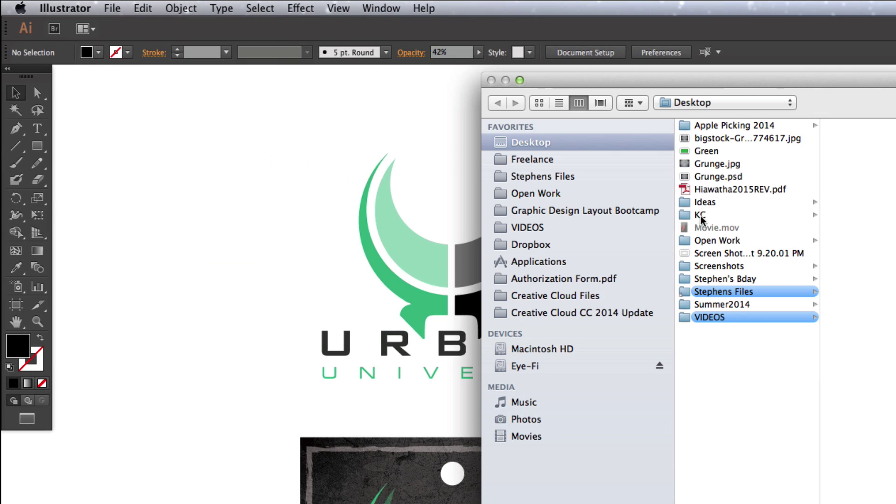
{"action": "double_click", "coordinate": [716, 180]}
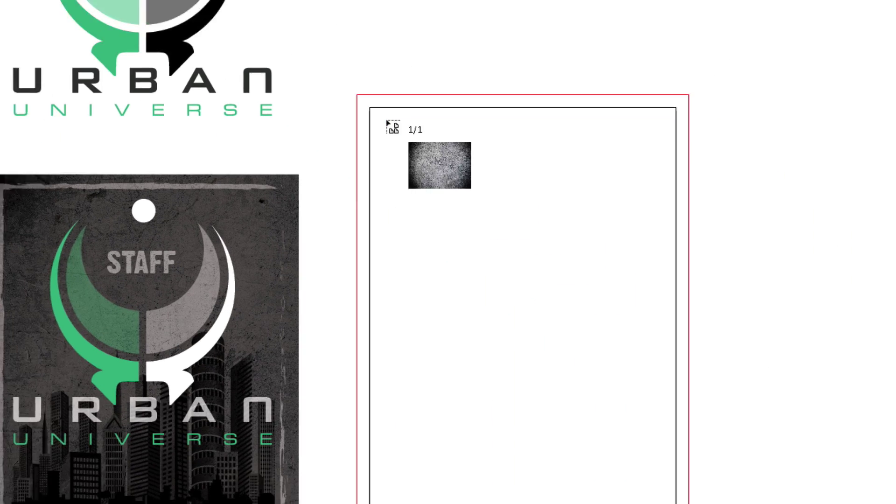
{"action": "left_click", "coordinate": [396, 140]}
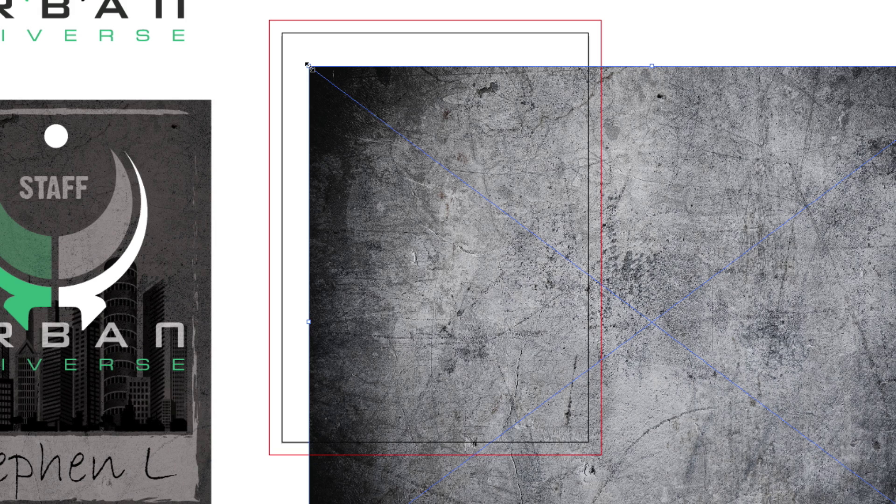
{"action": "left_click_drag", "start_coordinate": [464, 80], "coordinate": [554, 127]}
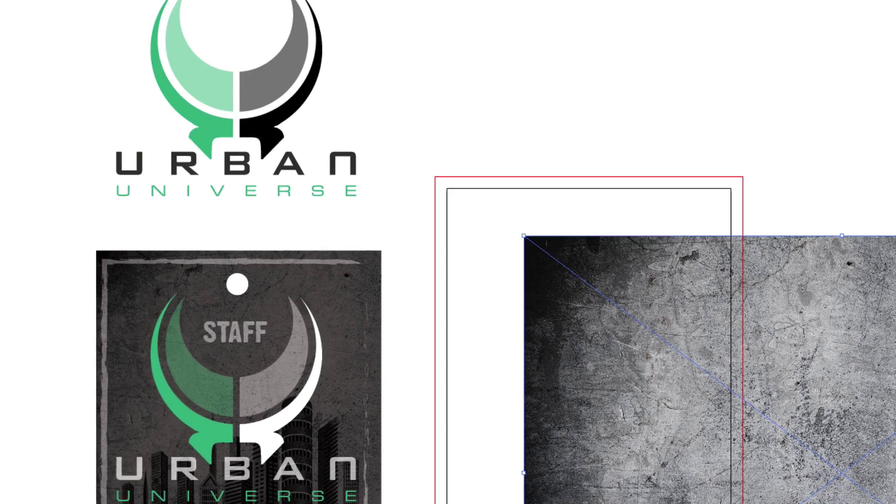
Step: Hide the guides so the bleed outline is not displayed
{"action": "left_click", "coordinate": [287, 4]}
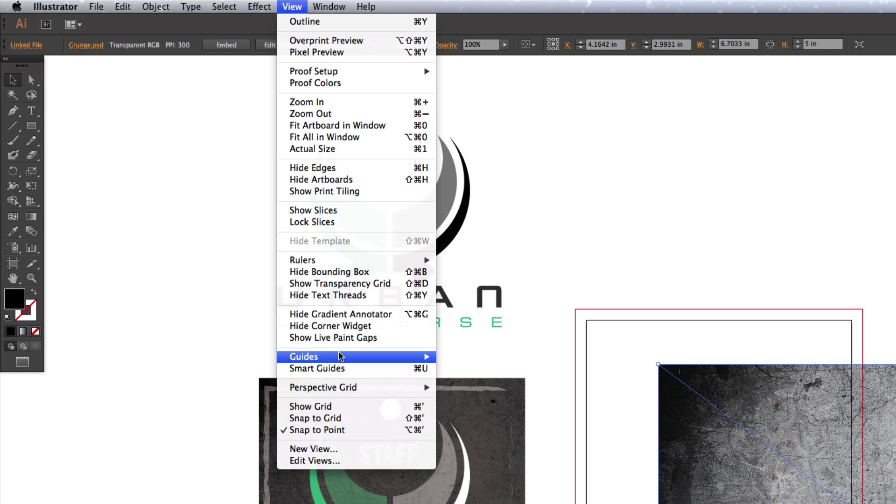
{"action": "mouse_move", "coordinate": [341, 357]}
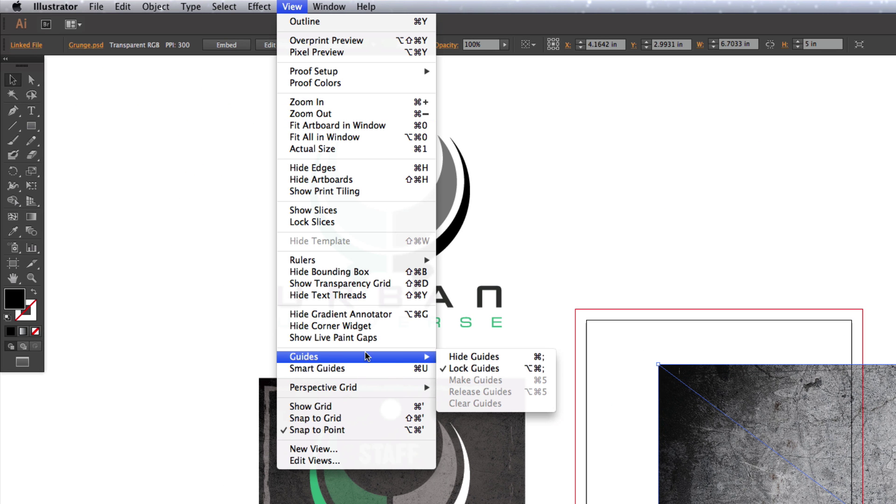
{"action": "left_click", "coordinate": [474, 356]}
{"action": "left_click", "coordinate": [738, 242]}
Step: Move the grunge texture off the artboard so it sits just to the artboard's right
{"action": "left_click_drag", "start_coordinate": [792, 435], "coordinate": [721, 392]}
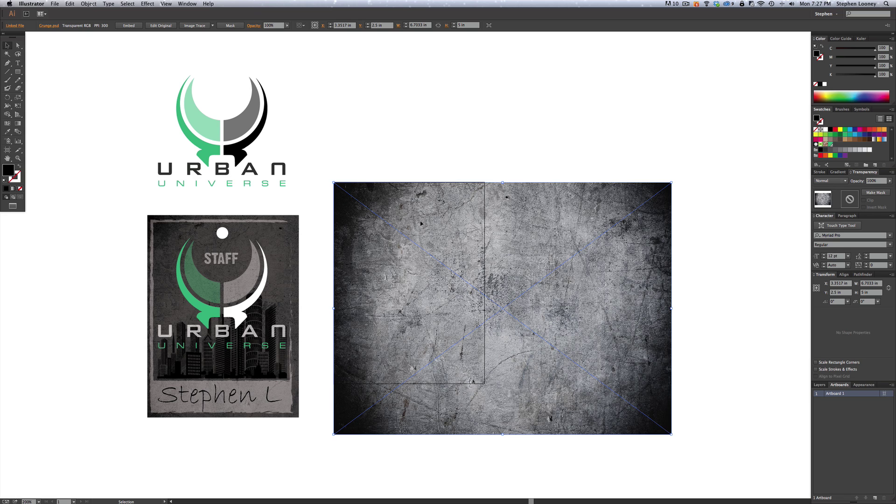
{"action": "key", "text": "a"}
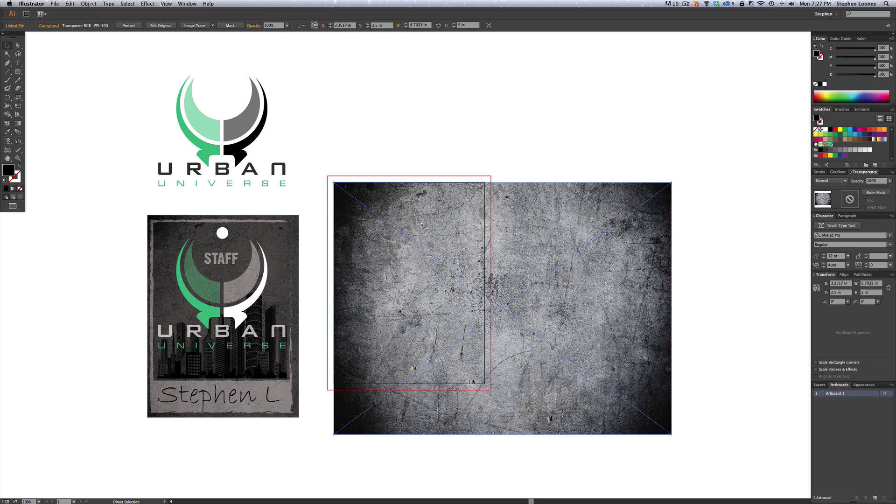
{"action": "key", "text": "v"}
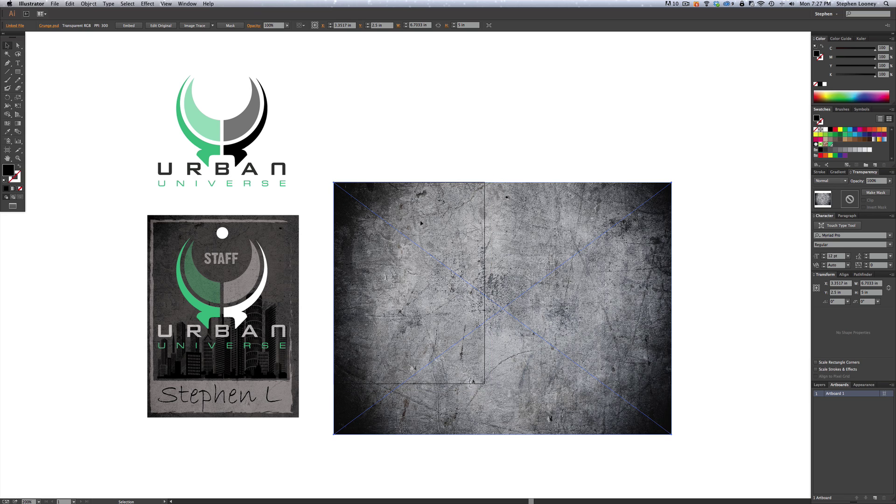
{"action": "left_click_drag", "start_coordinate": [396, 214], "coordinate": [552, 220]}
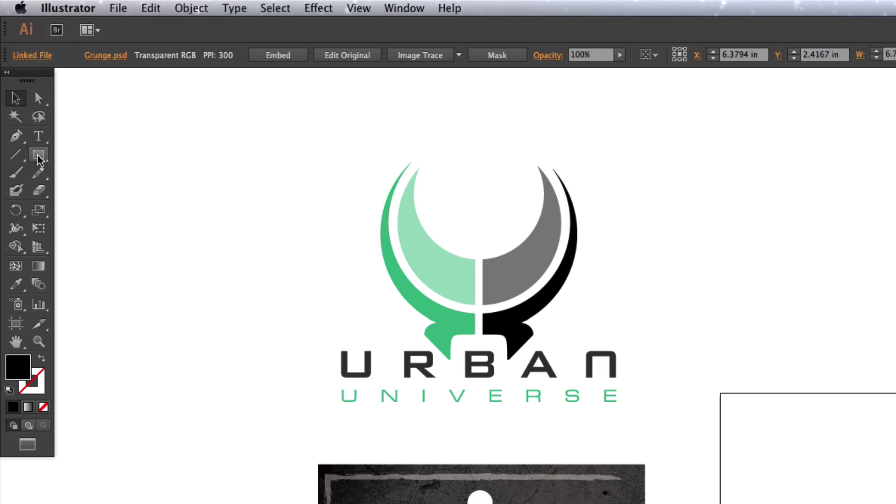
Step: Draw a black rectangle 3 in wide by 4 in high, align it exactly over the artboard and deselect it
{"action": "left_click", "coordinate": [38, 154]}
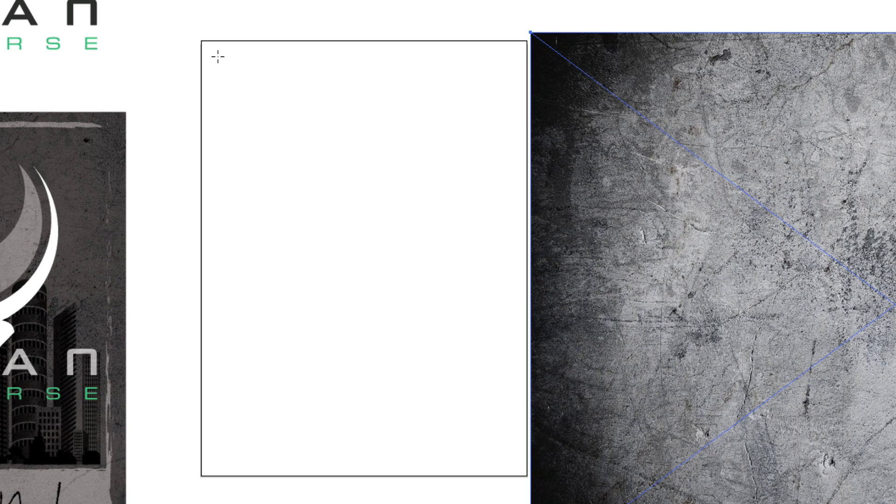
{"action": "left_click", "coordinate": [218, 56]}
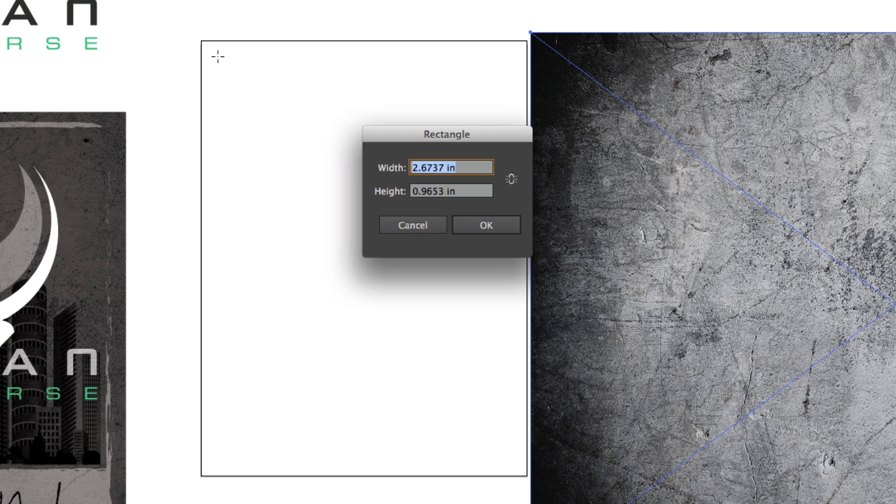
{"action": "type", "text": "3"}
{"action": "key", "text": "Tab"}
{"action": "type", "text": "4"}
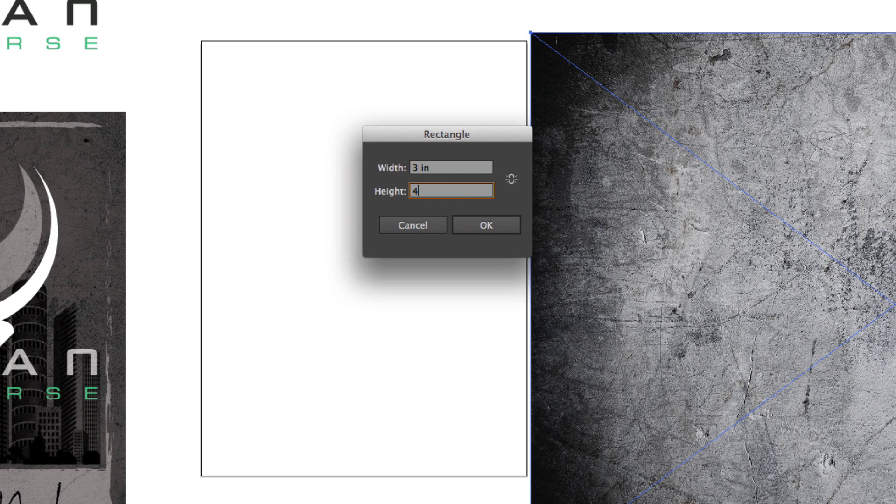
{"action": "key", "text": "Tab"}
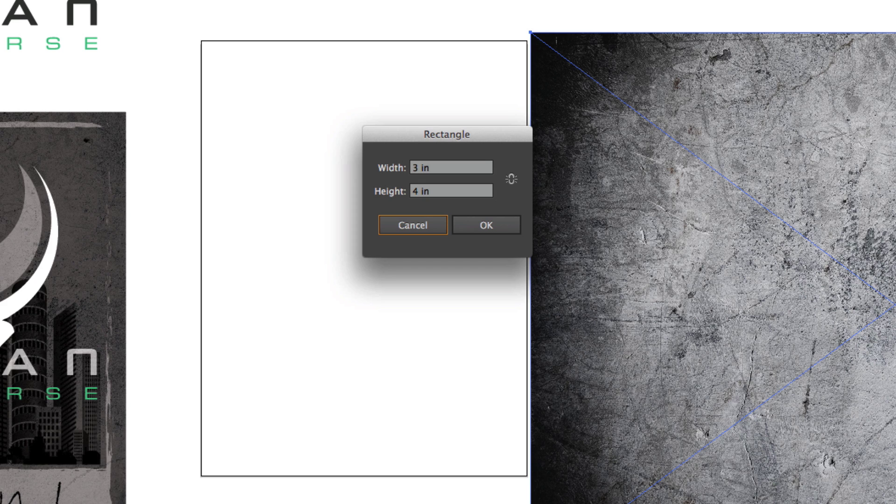
{"action": "key", "text": "Tab"}
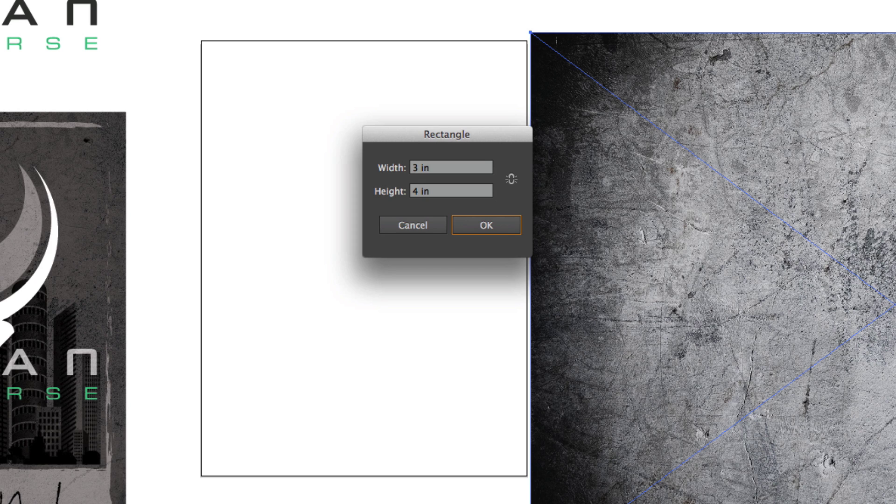
{"action": "left_click", "coordinate": [486, 225]}
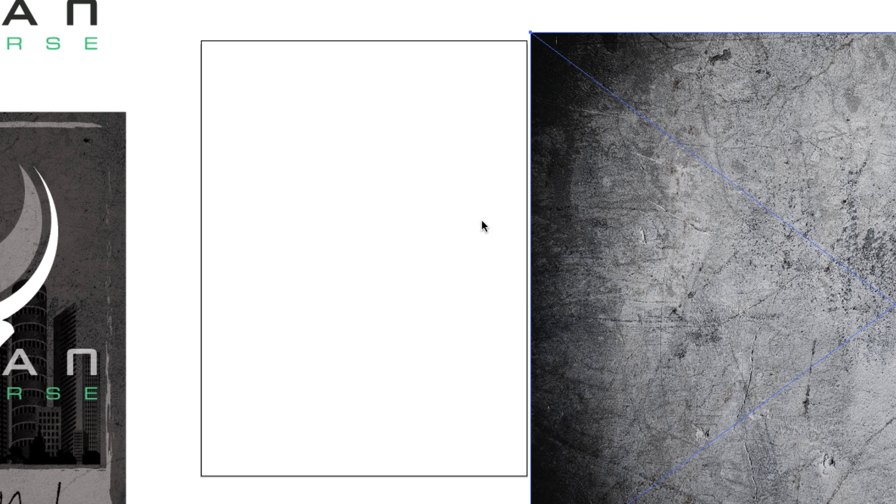
{"action": "left_click_drag", "start_coordinate": [419, 204], "coordinate": [402, 188]}
{"action": "left_click", "coordinate": [439, 143]}
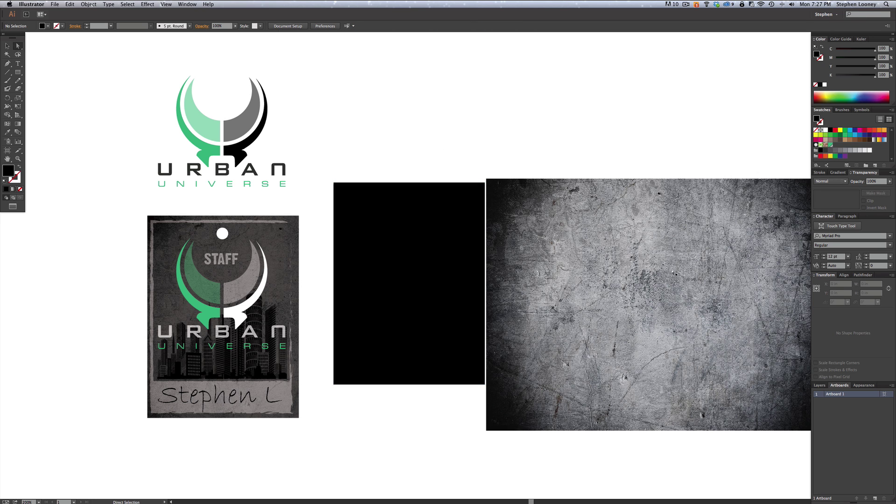
Step: Move the grunge texture behind the black rectangle so the image extends beyond every side of the artboard
{"action": "left_click_drag", "start_coordinate": [673, 271], "coordinate": [427, 255]}
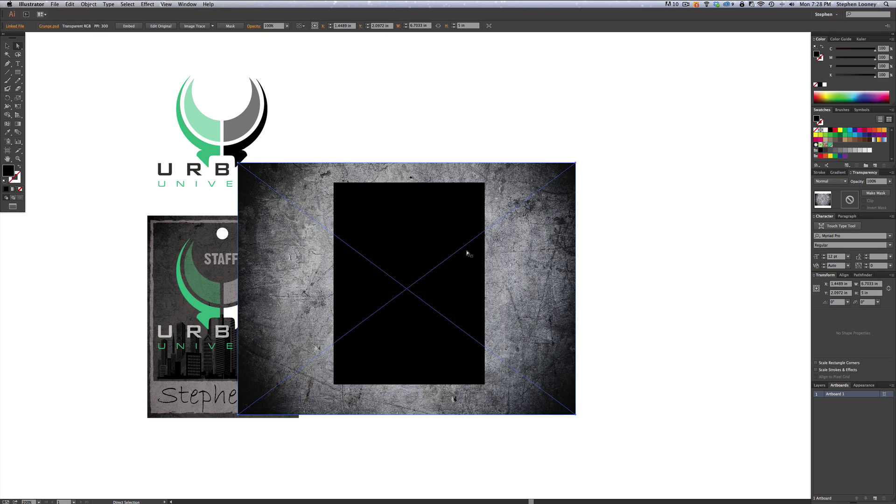
{"action": "left_click", "coordinate": [392, 136]}
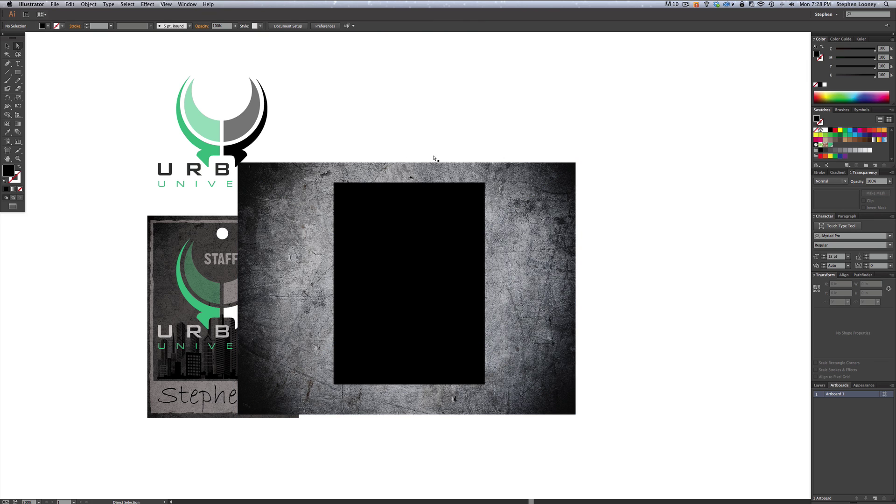
{"action": "scroll", "coordinate": [438, 147], "scroll_direction": "right", "scroll_amount": 2}
Step: Clip the grunge texture to the black rectangle with a clipping mask and deselect the result
{"action": "left_click", "coordinate": [471, 177]}
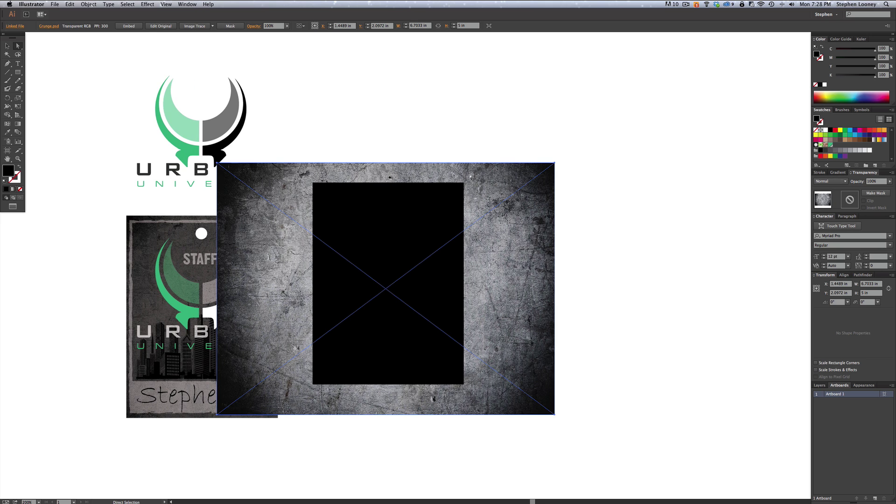
{"action": "left_click", "coordinate": [364, 203], "text": "shift"}
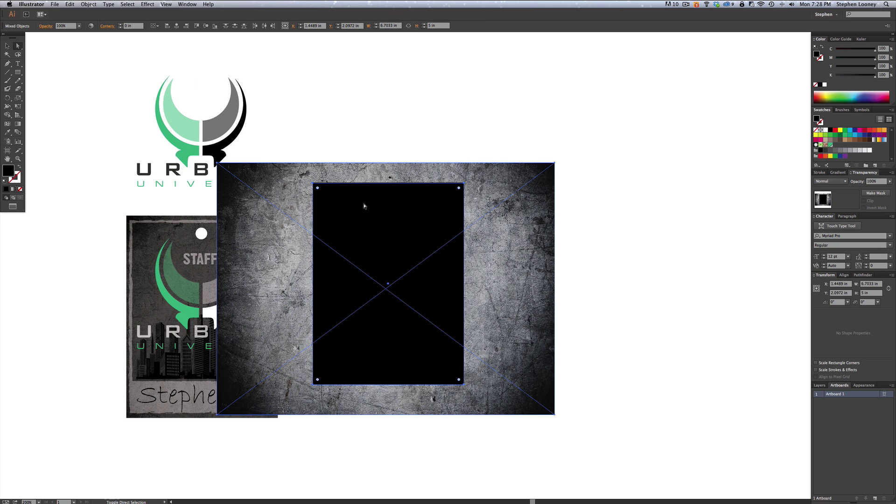
{"action": "right_click", "coordinate": [362, 206]}
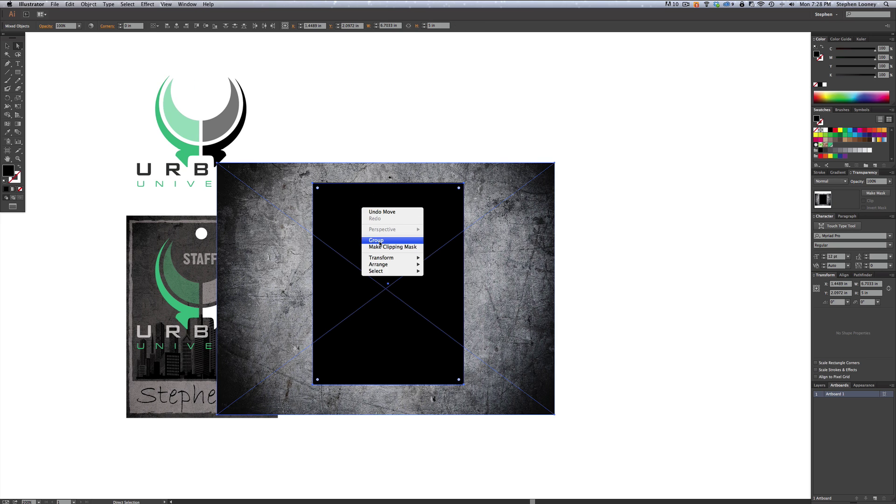
{"action": "left_click", "coordinate": [88, 4]}
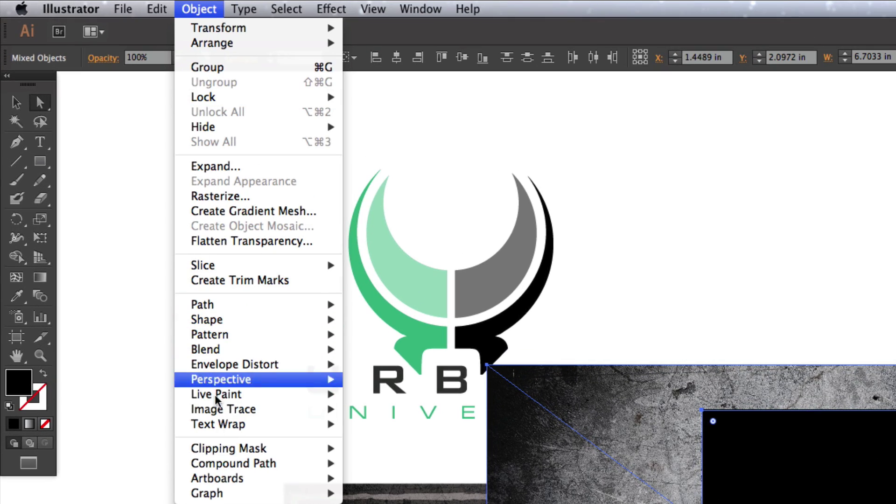
{"action": "mouse_move", "coordinate": [219, 448]}
{"action": "left_click", "coordinate": [392, 449]}
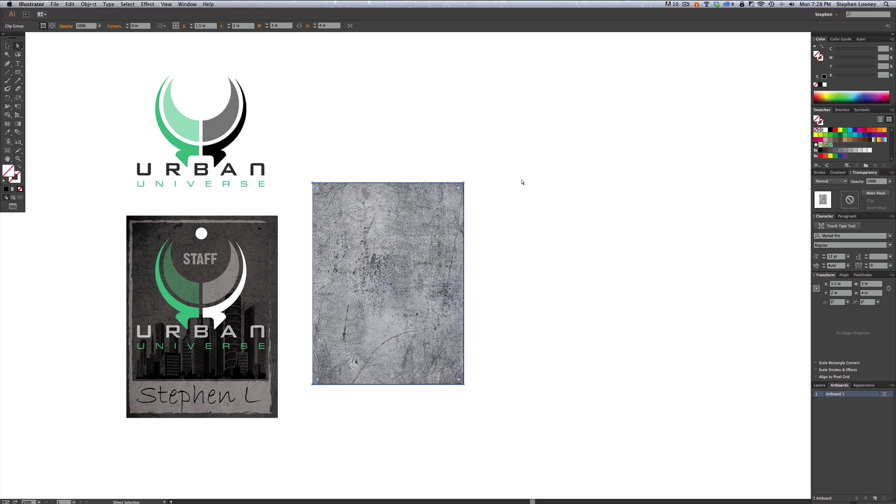
{"action": "left_click", "coordinate": [523, 182]}
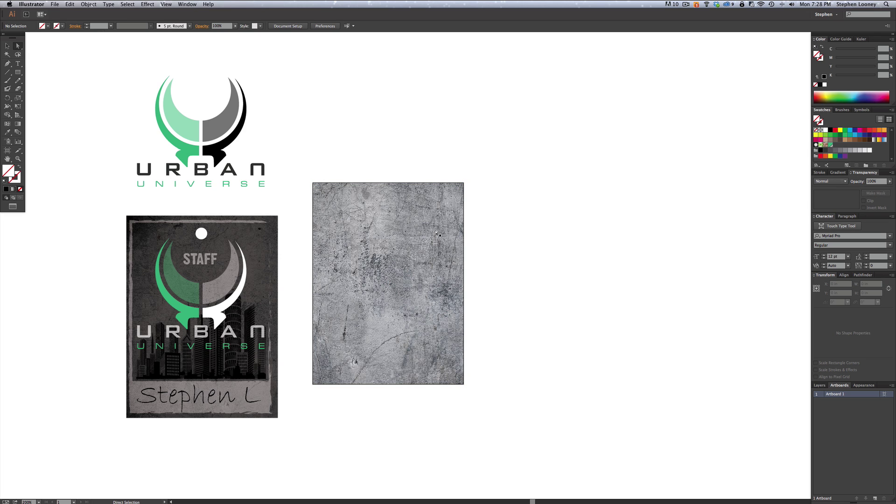
{"action": "left_click", "coordinate": [435, 233]}
{"action": "scroll", "coordinate": [537, 128], "scroll_direction": "left", "scroll_amount": 1}
{"action": "key", "text": "e"}
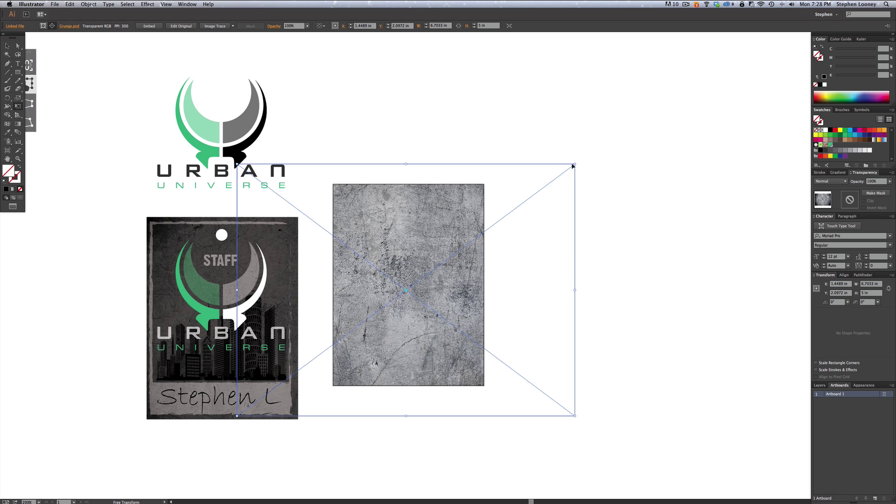
{"action": "left_click_drag", "start_coordinate": [574, 165], "coordinate": [557, 177]}
{"action": "key", "text": "a"}
{"action": "left_click", "coordinate": [632, 168]}
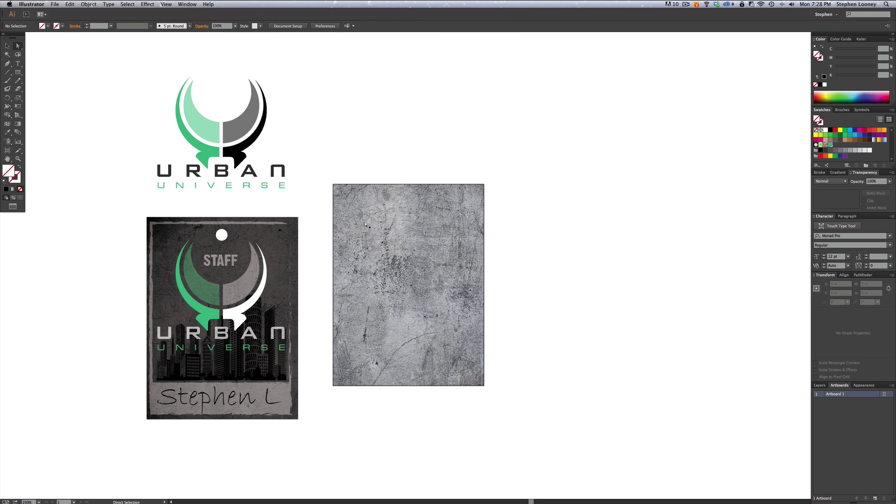
Step: Shift the linked grunge texture within its clipping mask and rotate it 90 degrees counterclockwise to portrait orientation
{"action": "left_click", "coordinate": [402, 228]}
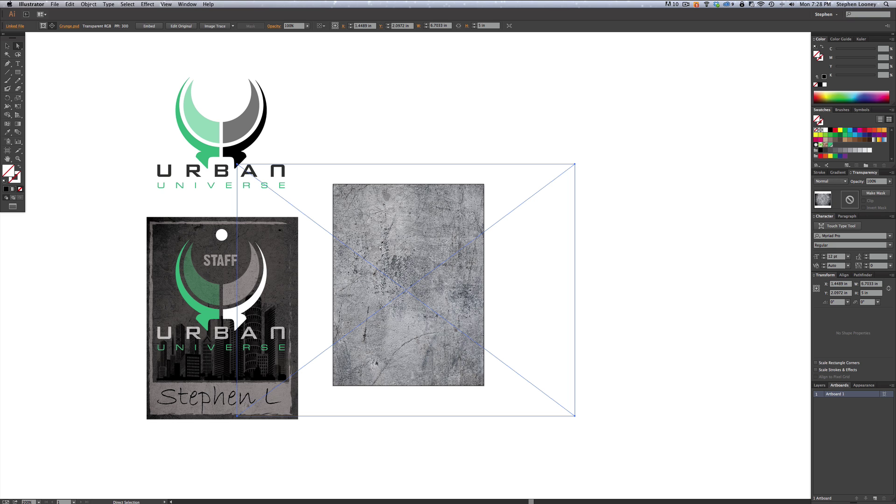
{"action": "left_click_drag", "start_coordinate": [376, 263], "coordinate": [418, 268]}
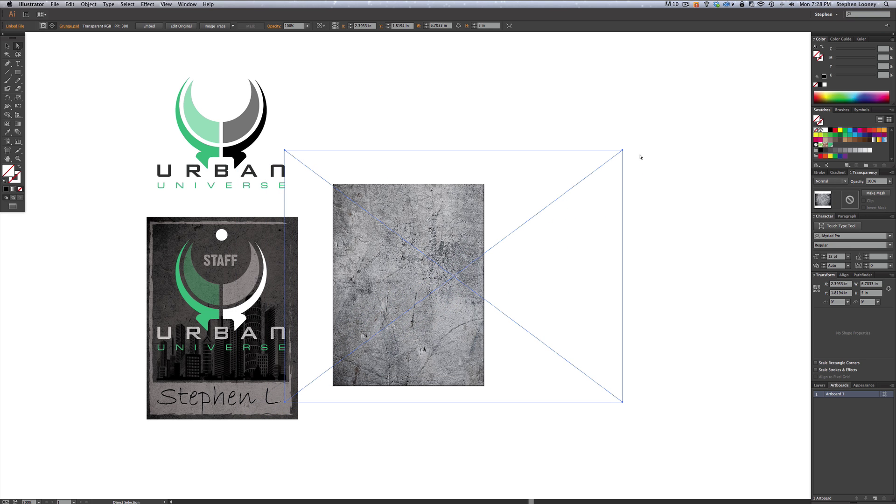
{"action": "key", "text": "e"}
{"action": "left_click_drag", "start_coordinate": [623, 151], "coordinate": [488, 250]}
{"action": "key", "text": "ctrl+z"}
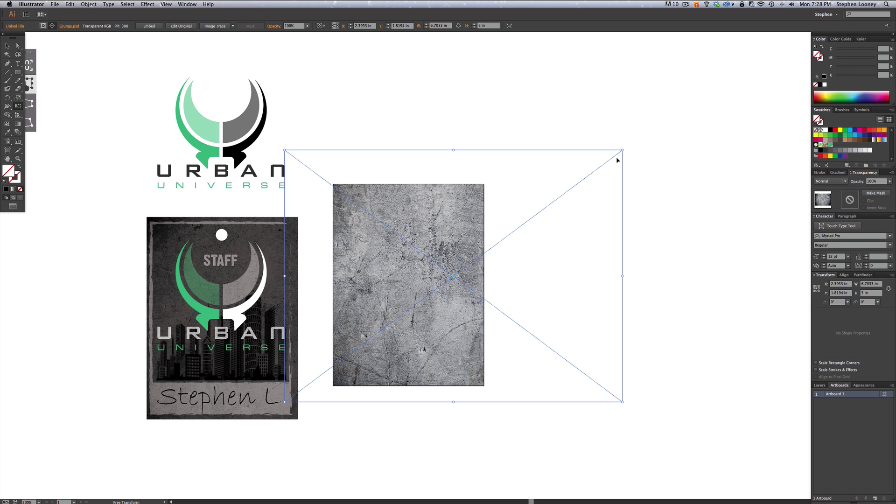
{"action": "left_click_drag", "start_coordinate": [516, 123], "coordinate": [360, 120]}
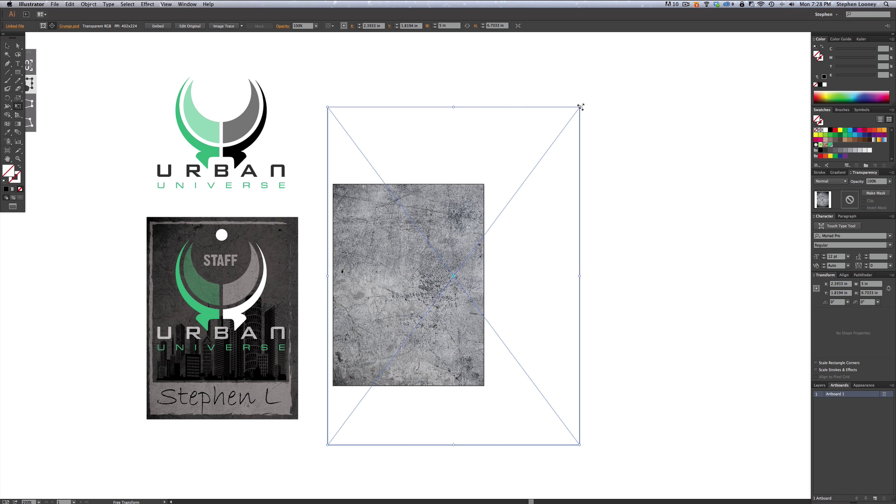
Step: Scale the rotated grunge texture to about 3.39 by 4.57 in, slightly larger than the mask, so its dark edges frame the badge
{"action": "left_click_drag", "start_coordinate": [581, 107], "coordinate": [514, 177]}
{"action": "left_click_drag", "start_coordinate": [522, 447], "coordinate": [489, 389]}
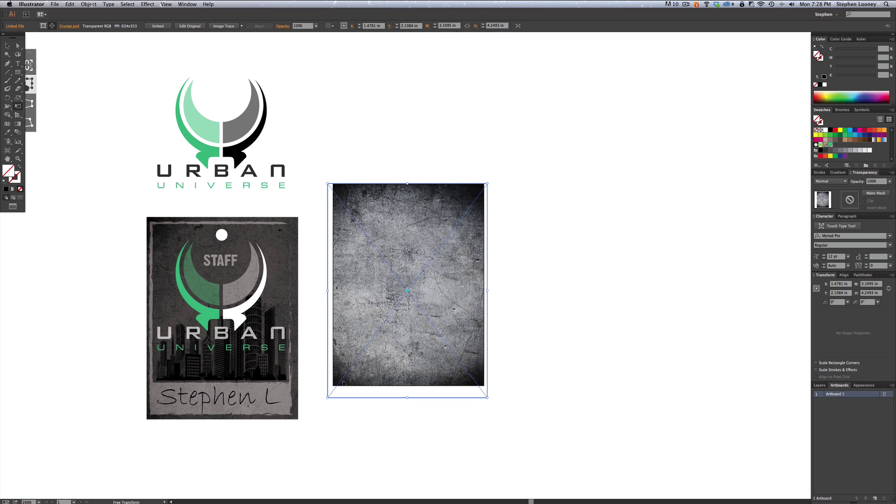
{"action": "left_click_drag", "start_coordinate": [328, 396], "coordinate": [332, 379]}
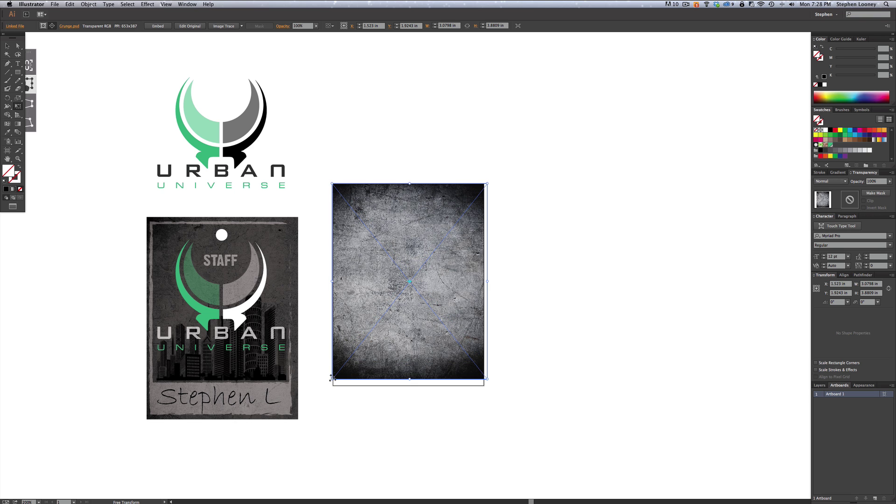
{"action": "key", "text": "super+z"}
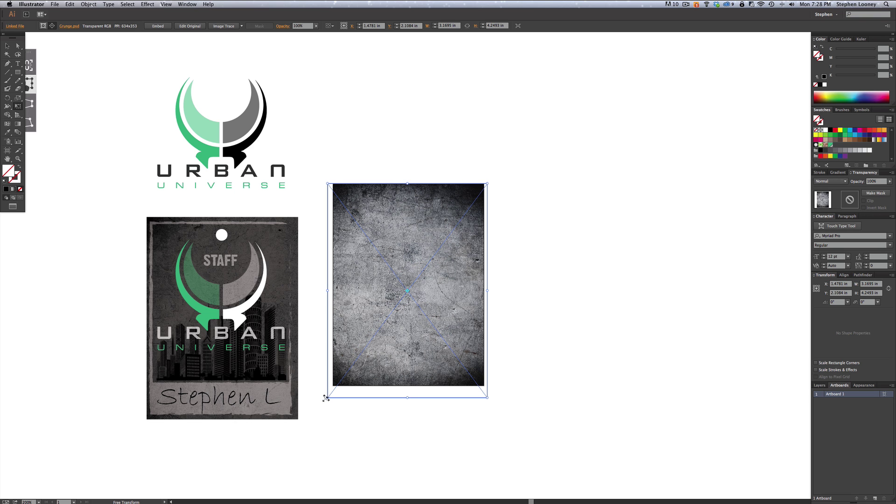
{"action": "mouse_move", "coordinate": [326, 397]}
{"action": "left_mouse_down"}
{"action": "mouse_move", "coordinate": [334, 401]}
{"action": "mouse_move", "coordinate": [325, 396]}
{"action": "left_mouse_up"}
{"action": "left_click_drag", "start_coordinate": [487, 182], "coordinate": [493, 175]}
{"action": "left_click_drag", "start_coordinate": [328, 175], "coordinate": [322, 167]}
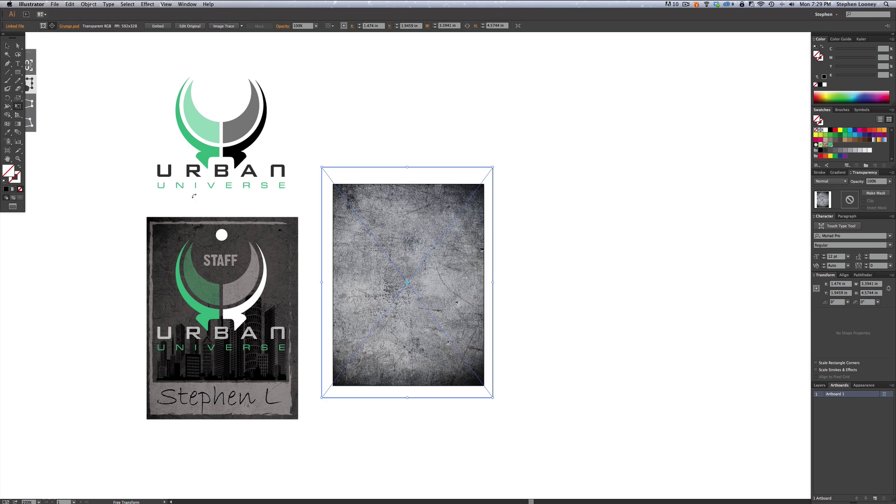
Step: Deselect the clipped grunge texture and display the document's layers
{"action": "key", "text": "v"}
{"action": "left_click", "coordinate": [462, 104]}
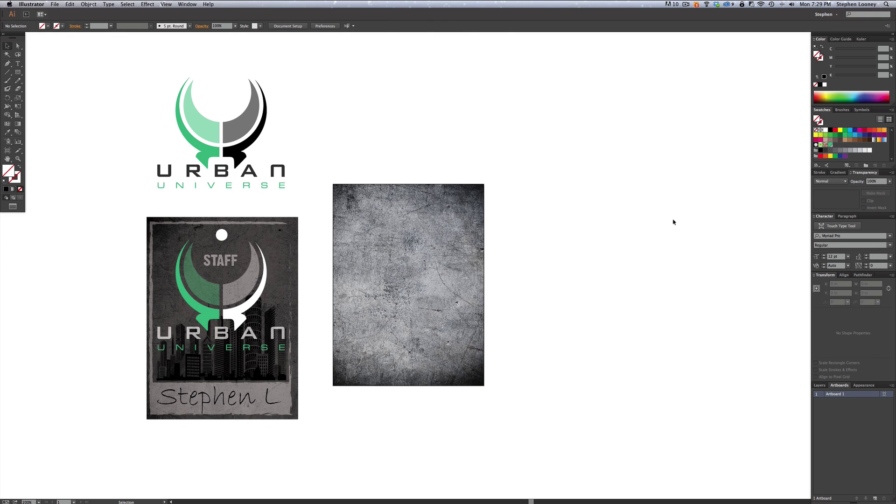
{"action": "left_click", "coordinate": [820, 385]}
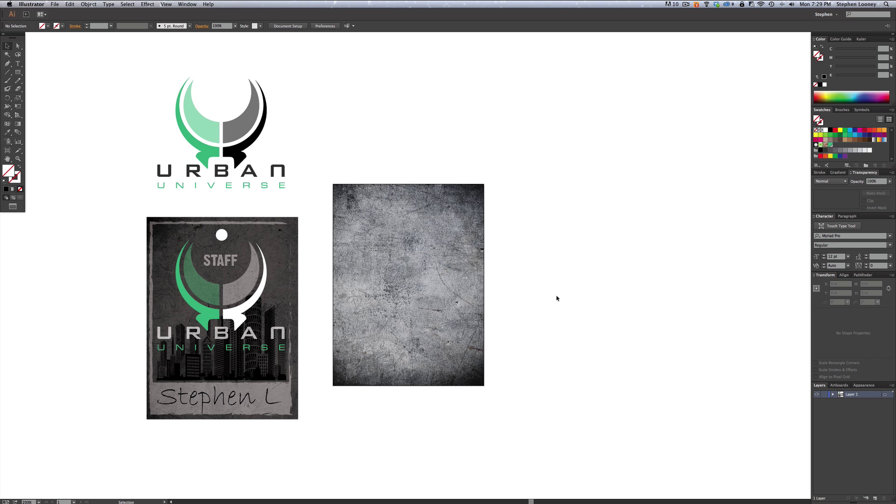
{"action": "left_click", "coordinate": [480, 276], "text": "alt+super"}
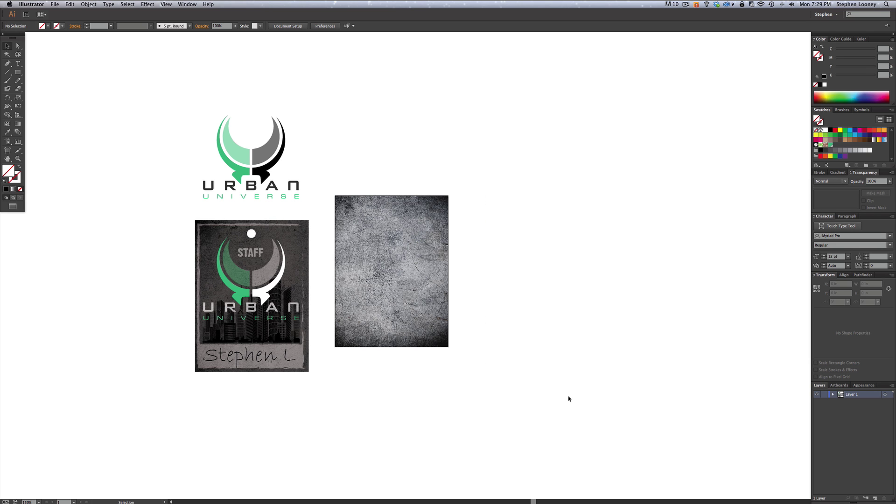
{"action": "left_click_drag", "start_coordinate": [370, 221], "coordinate": [566, 301]}
{"action": "left_click_drag", "start_coordinate": [561, 267], "coordinate": [397, 99]}
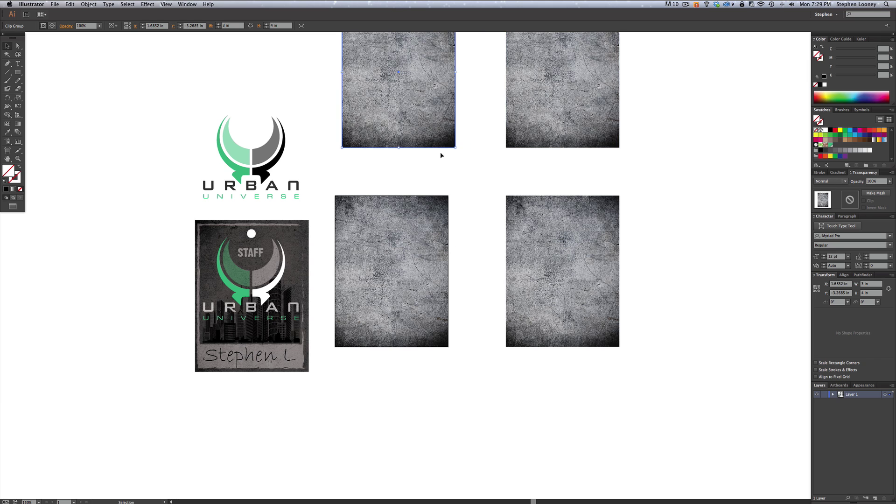
{"action": "scroll", "coordinate": [427, 81], "scroll_direction": "up", "scroll_amount": 1}
{"action": "key", "text": "super+z"}
{"action": "key", "text": "super+z"}
{"action": "key", "text": "super+z"}
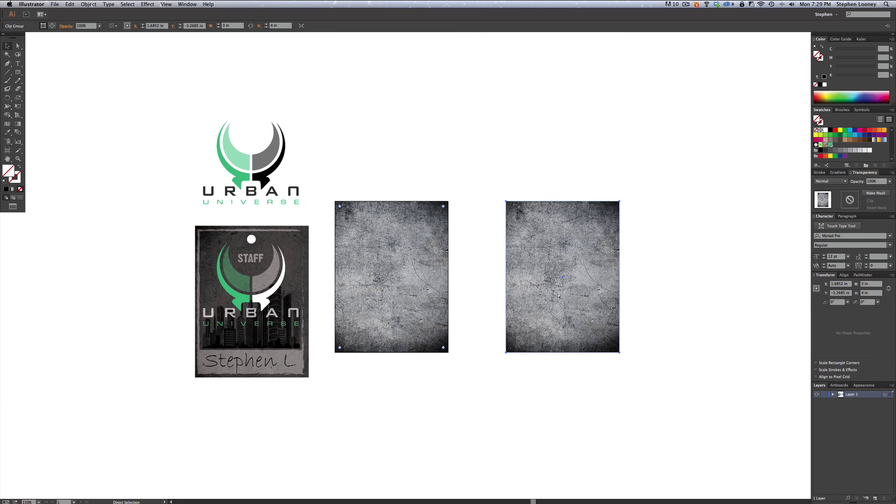
{"action": "left_click", "coordinate": [565, 295]}
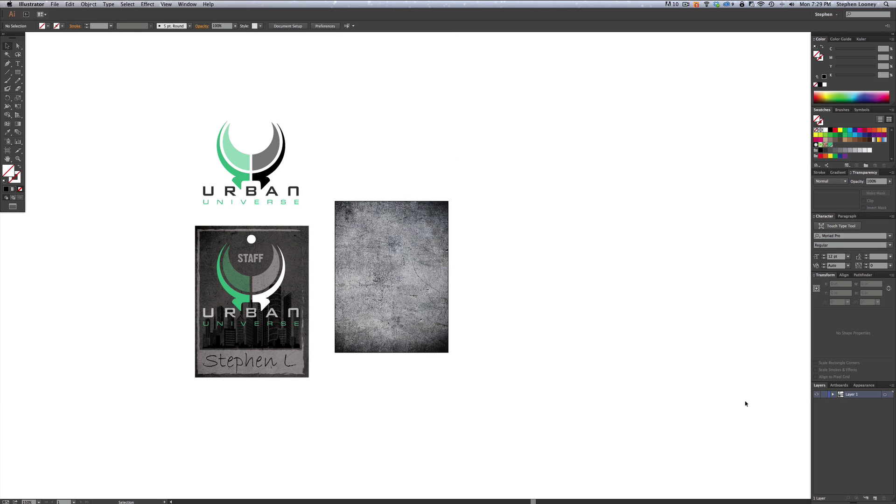
Step: Select the clipped grunge background and rename its layer, Layer 1, as Background Grunge
{"action": "key", "text": "space"}
{"action": "key", "text": "super+equal"}
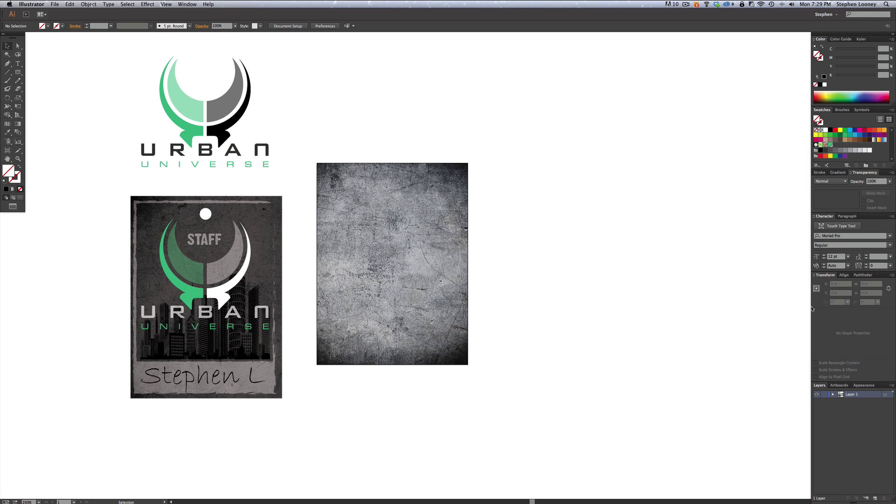
{"action": "left_click", "coordinate": [460, 291]}
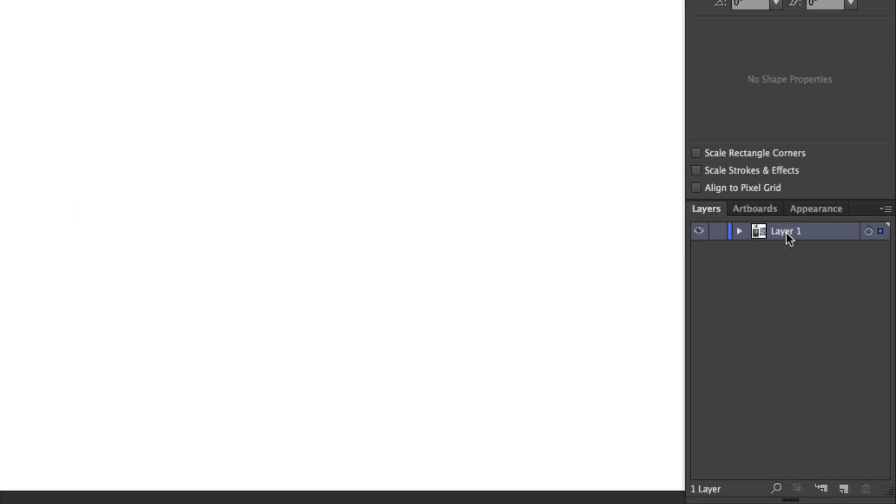
{"action": "double_click", "coordinate": [787, 232]}
{"action": "type", "text": "Backgro"}
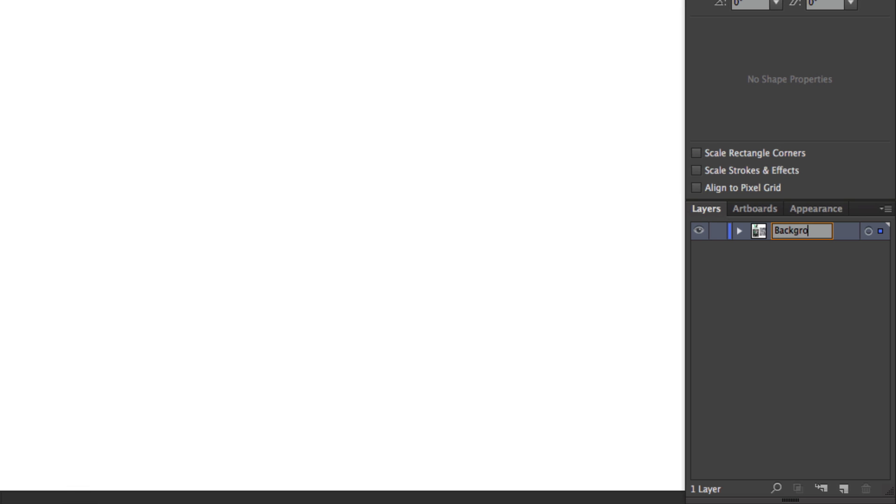
{"action": "type", "text": "und Grunge"}
{"action": "key", "text": "Return"}
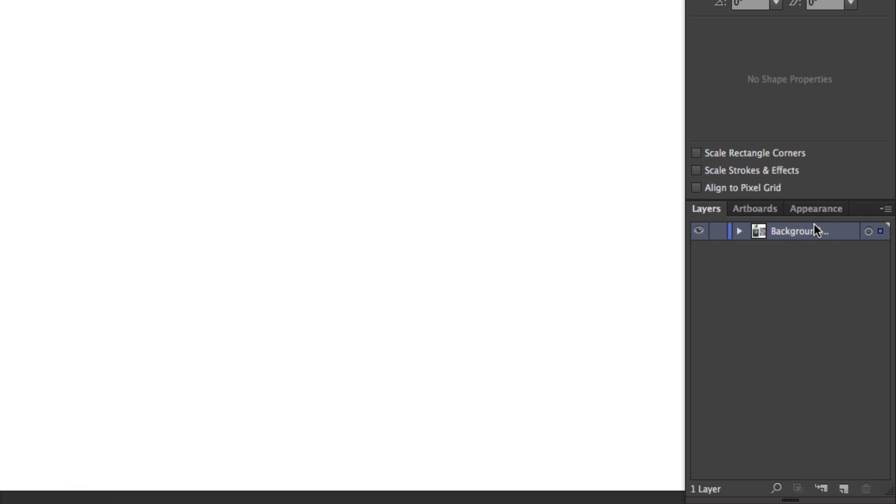
Step: Add two layers above Background Grunge, naming the first Content and the one above it Drill Hole
{"action": "left_click", "coordinate": [844, 489]}
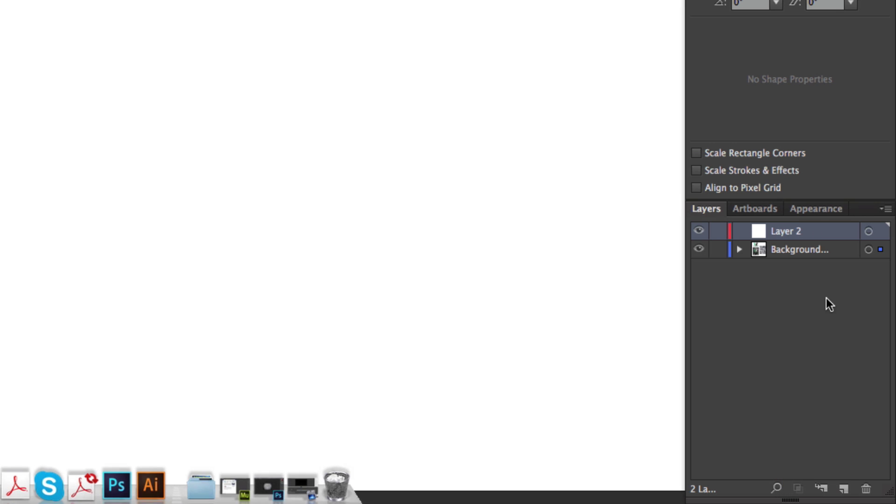
{"action": "double_click", "coordinate": [786, 234]}
{"action": "type", "text": "Content"}
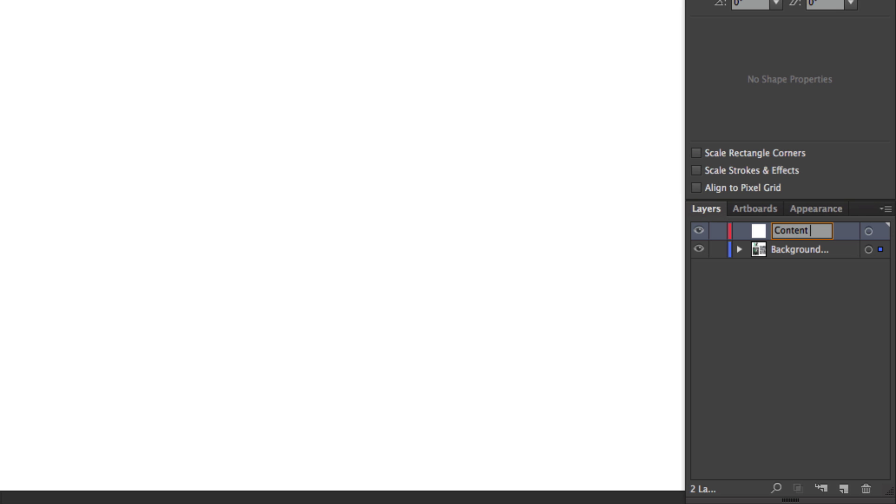
{"action": "key", "text": "Return"}
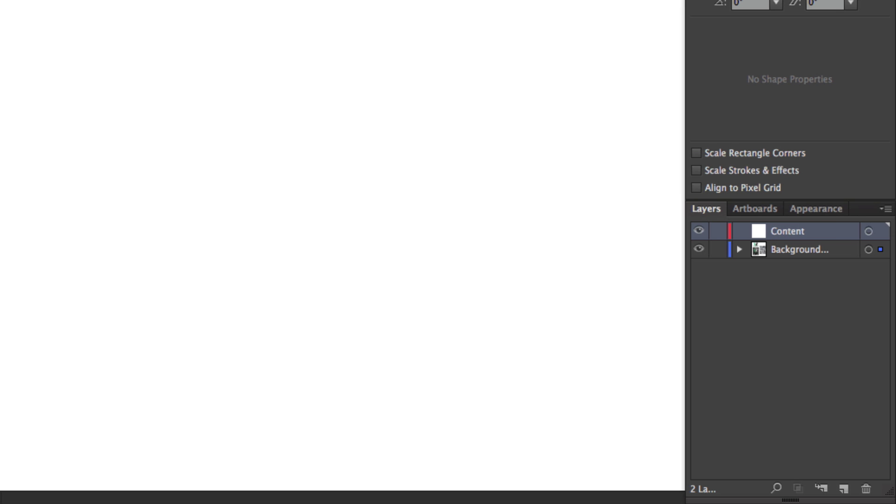
{"action": "left_click", "coordinate": [845, 491]}
{"action": "double_click", "coordinate": [792, 231]}
{"action": "type", "text": "Drill Hole"}
{"action": "key", "text": "Return"}
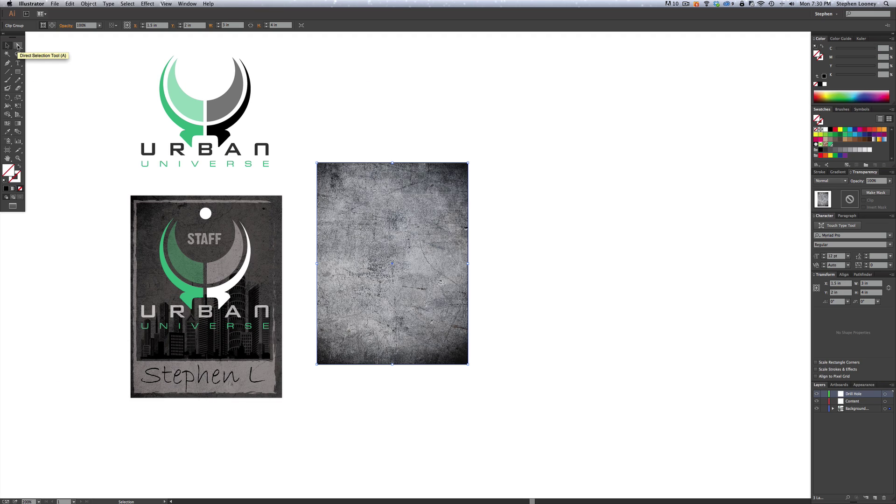
Step: Draw a circle about 0.2 in in diameter near the badge's top centre and fill it with white
{"action": "left_click_drag", "start_coordinate": [18, 72], "coordinate": [48, 89]}
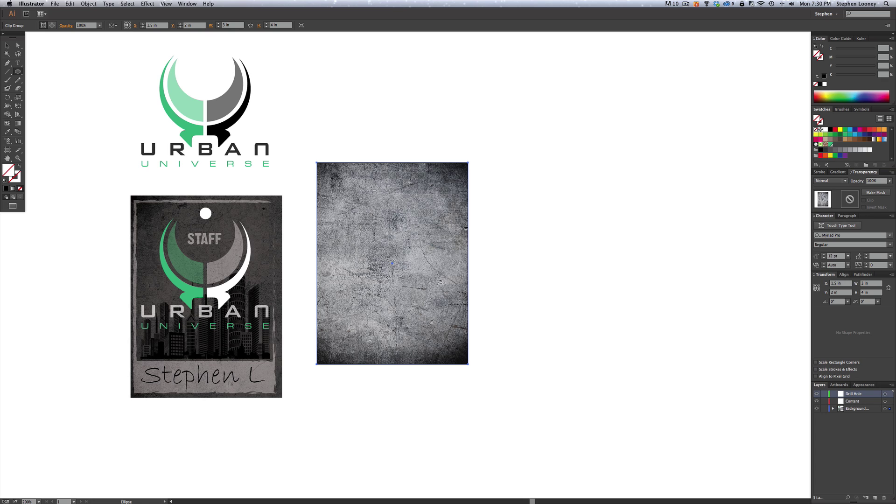
{"action": "left_click", "coordinate": [378, 176]}
{"action": "mouse_move", "coordinate": [380, 178]}
{"action": "left_mouse_down"}
{"action": "mouse_move", "coordinate": [397, 189]}
{"action": "mouse_move", "coordinate": [374, 192]}
{"action": "mouse_move", "coordinate": [424, 194]}
{"action": "mouse_move", "coordinate": [383, 196]}
{"action": "mouse_move", "coordinate": [415, 214]}
{"action": "mouse_move", "coordinate": [396, 185]}
{"action": "left_mouse_up"}
{"action": "left_click", "coordinate": [826, 130]}
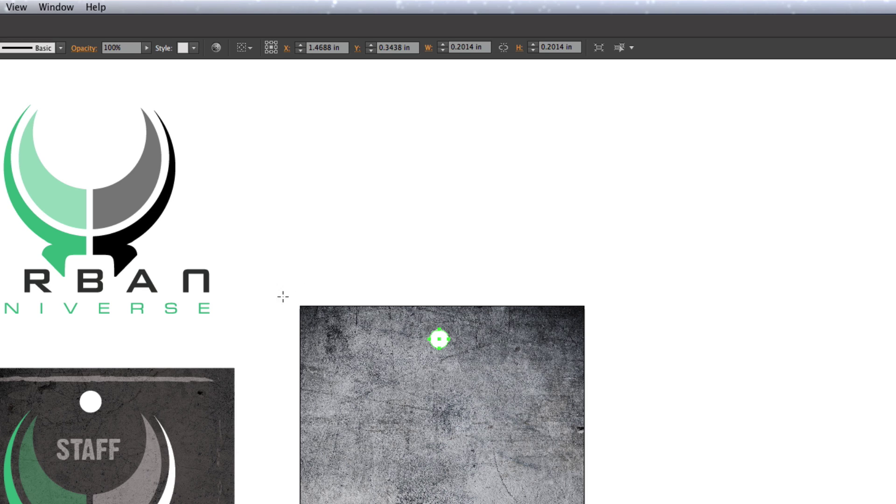
Step: Set the white drill-hole circle's X position to 1.5 in to centre it across the badge
{"action": "double_click", "coordinate": [320, 48]}
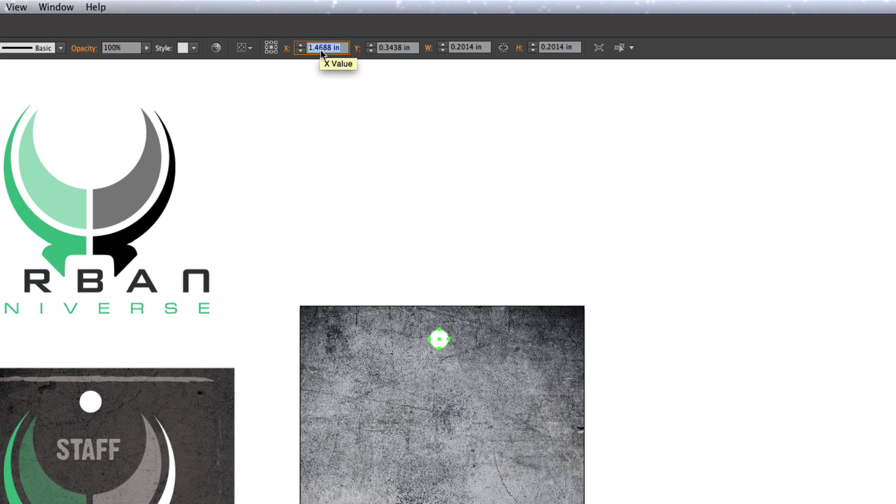
{"action": "type", "text": "1.5"}
{"action": "key", "text": "Return"}
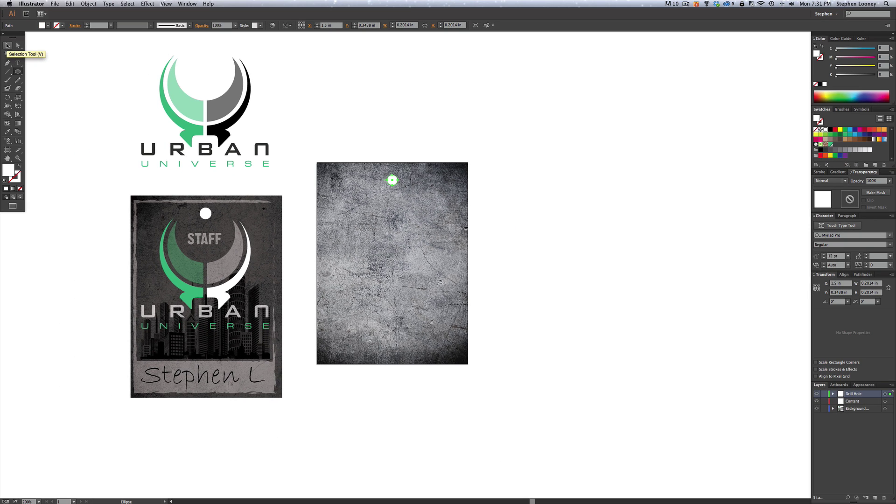
Step: Lock the Drill Hole and Background Grunge layers and make Content the active layer
{"action": "left_click", "coordinate": [7, 45]}
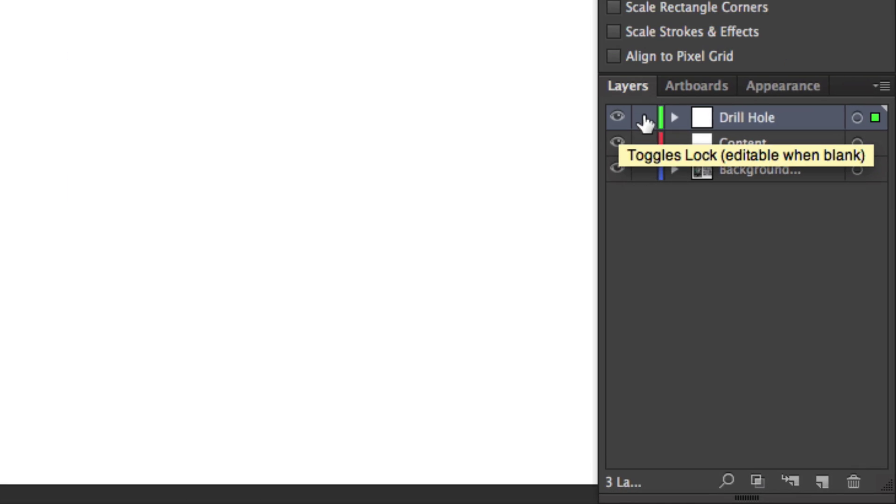
{"action": "left_click", "coordinate": [645, 119]}
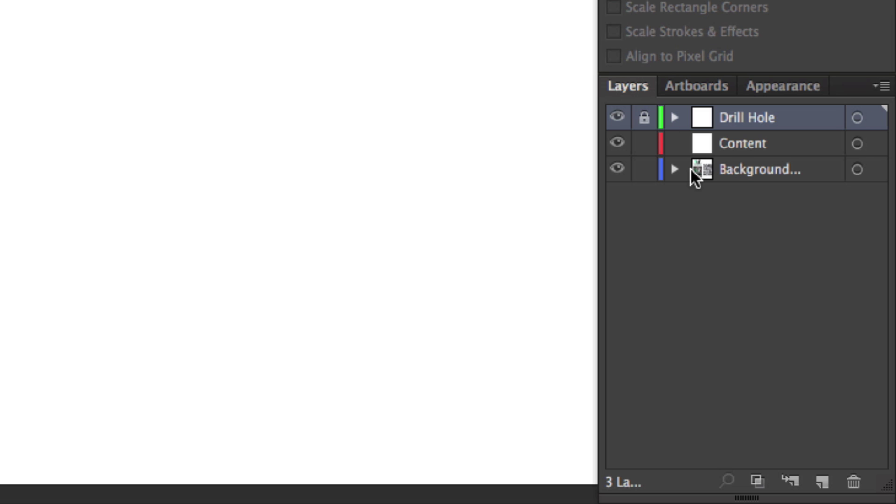
{"action": "left_click", "coordinate": [645, 172]}
{"action": "left_click", "coordinate": [730, 144]}
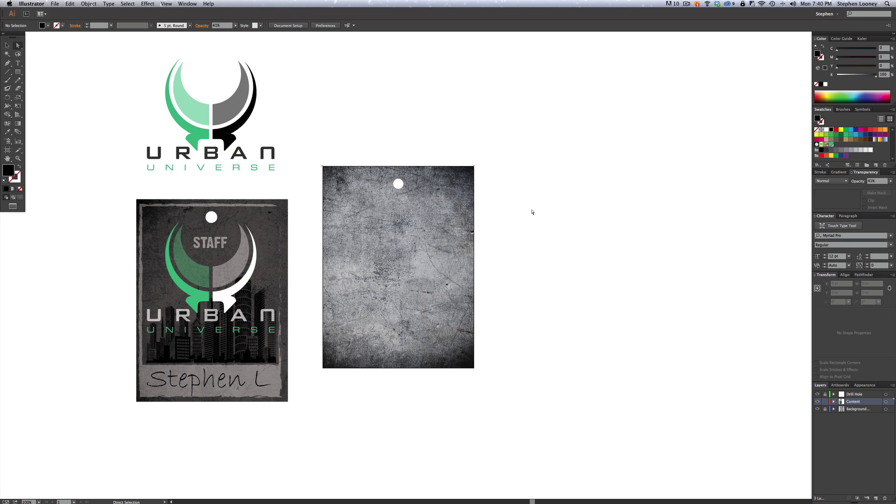
Step: Create a 3 by 4 in black rectangle on the Content layer and place it over the badge background
{"action": "left_click", "coordinate": [18, 72]}
{"action": "left_click", "coordinate": [344, 188]}
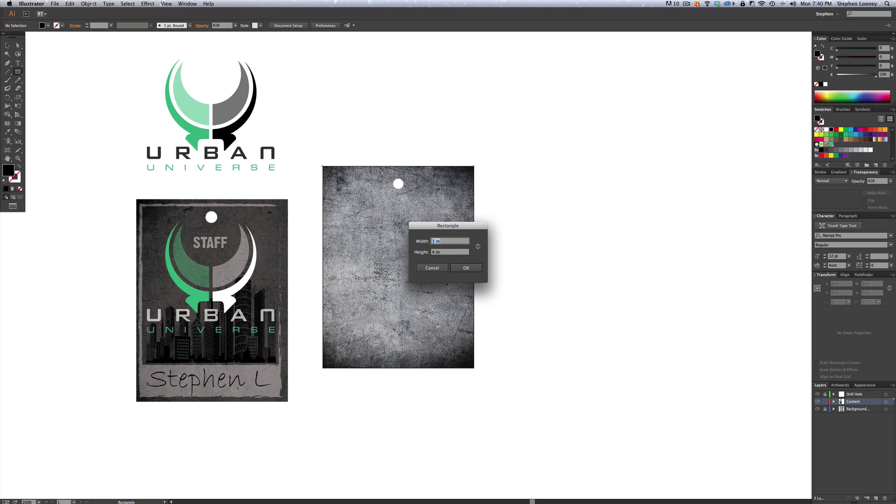
{"action": "key", "text": "Return"}
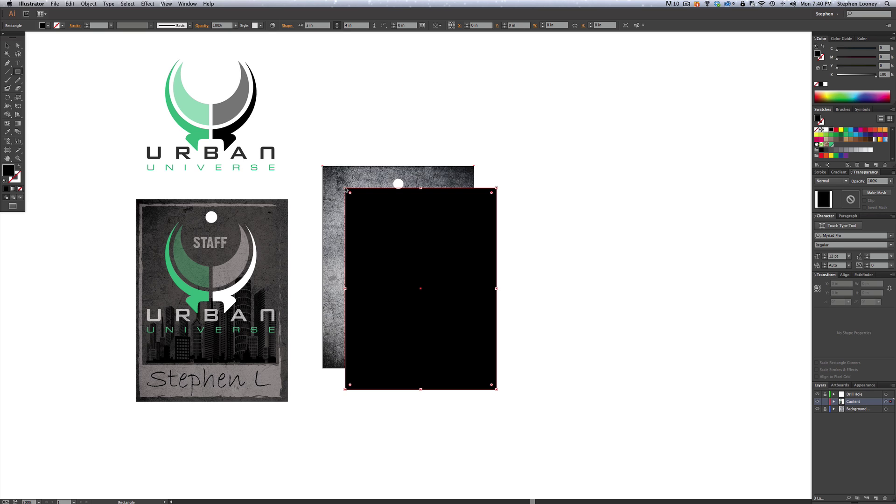
{"action": "key", "text": "v"}
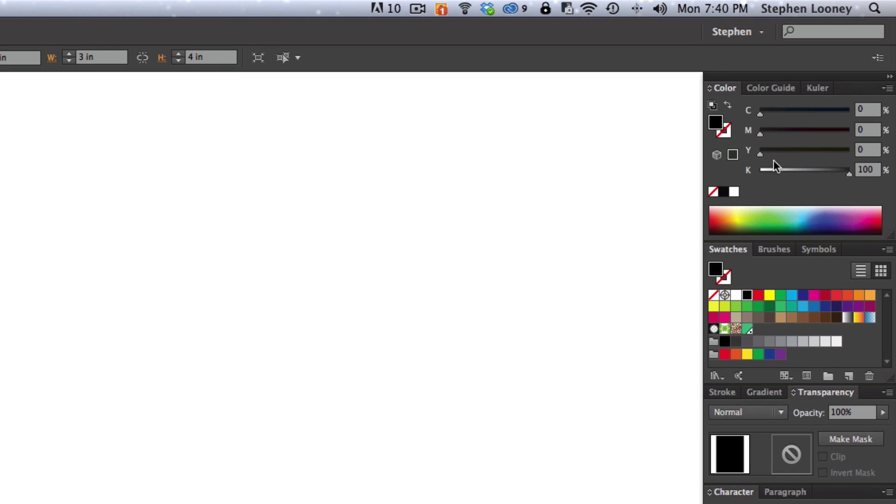
Step: Set the rectangle's fill to 100% of each CMYK ink, lower its opacity so the grunge texture shows through, and deselect it
{"action": "left_click_drag", "start_coordinate": [835, 159], "coordinate": [887, 156]}
{"action": "left_click_drag", "start_coordinate": [760, 134], "coordinate": [892, 134]}
{"action": "left_click_drag", "start_coordinate": [761, 114], "coordinate": [895, 110]}
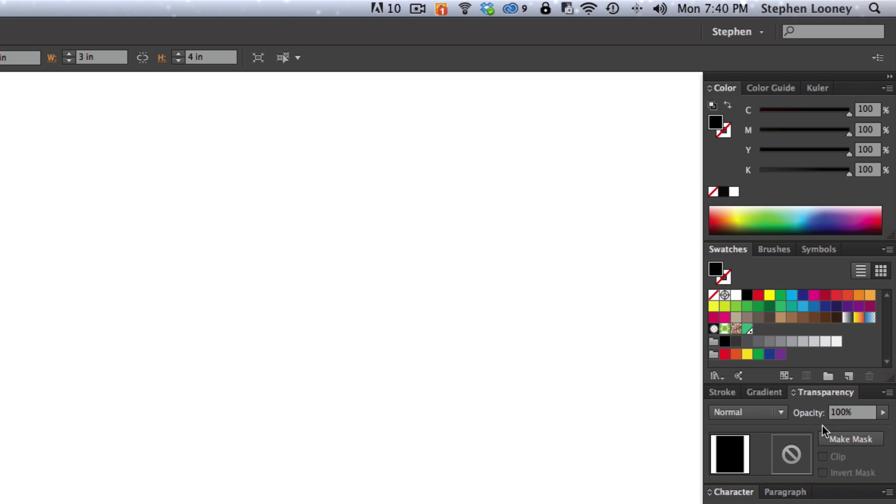
{"action": "left_click", "coordinate": [883, 413]}
{"action": "left_click_drag", "start_coordinate": [883, 426], "coordinate": [847, 425]}
{"action": "left_click_drag", "start_coordinate": [844, 129], "coordinate": [840, 128]}
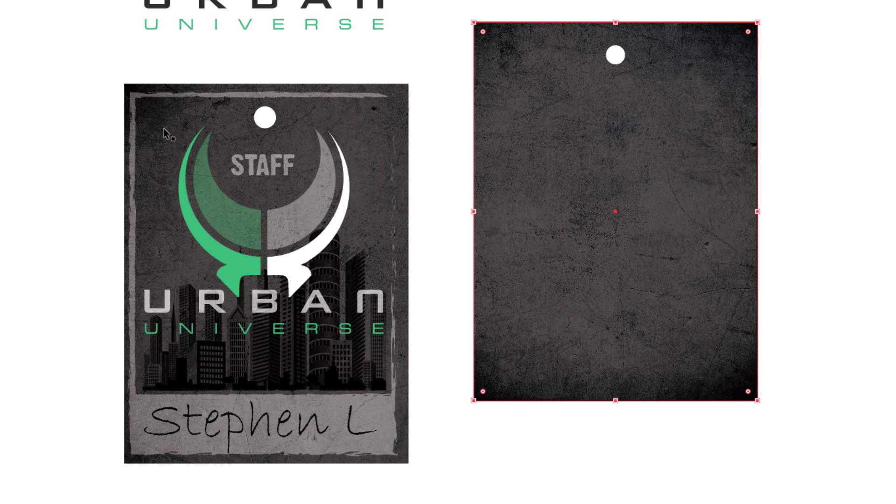
{"action": "left_click", "coordinate": [811, 128]}
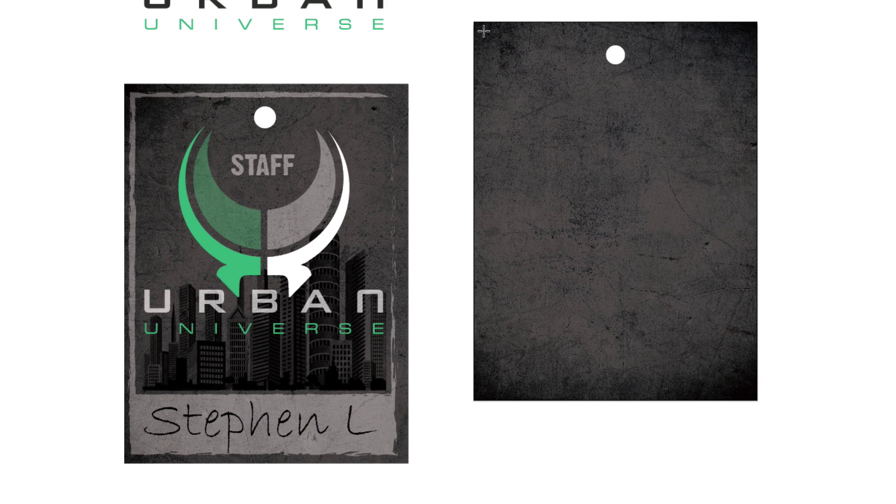
Step: Draw an inset rectangle about 2.74 by 3.70 in within the badge, with no fill and a white stroke
{"action": "left_click_drag", "start_coordinate": [486, 33], "coordinate": [745, 383]}
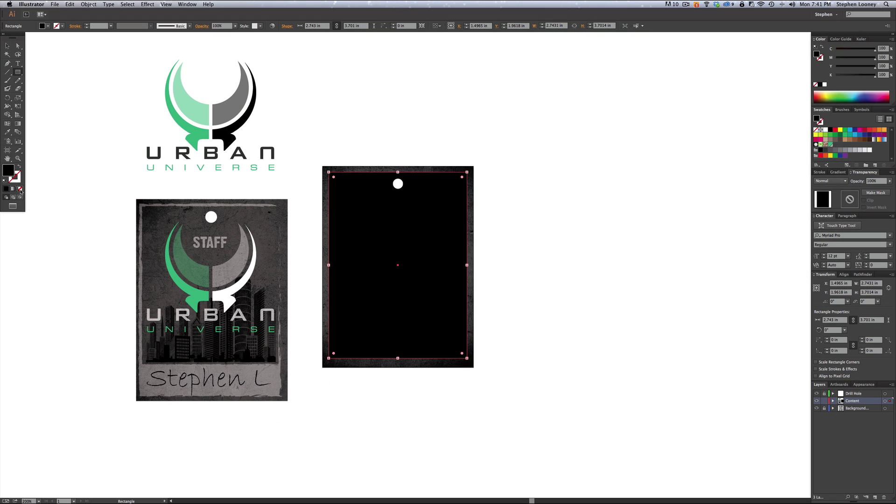
{"action": "left_click", "coordinate": [20, 189]}
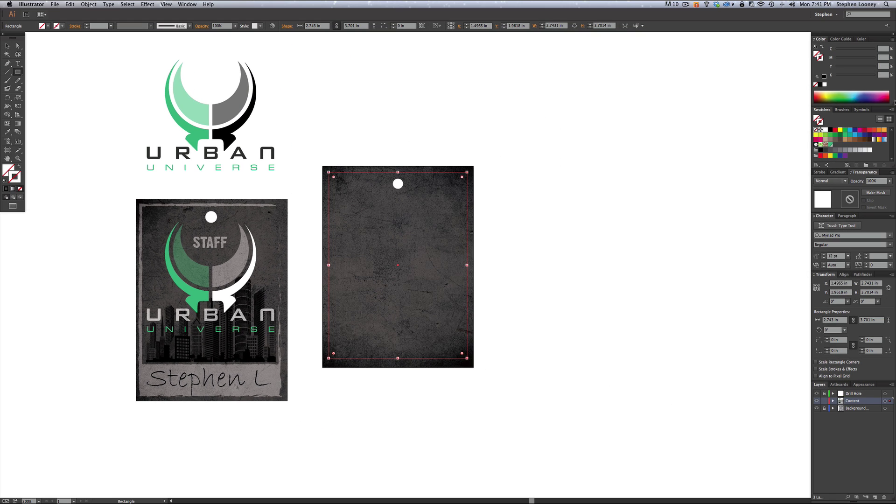
{"action": "left_click", "coordinate": [826, 130]}
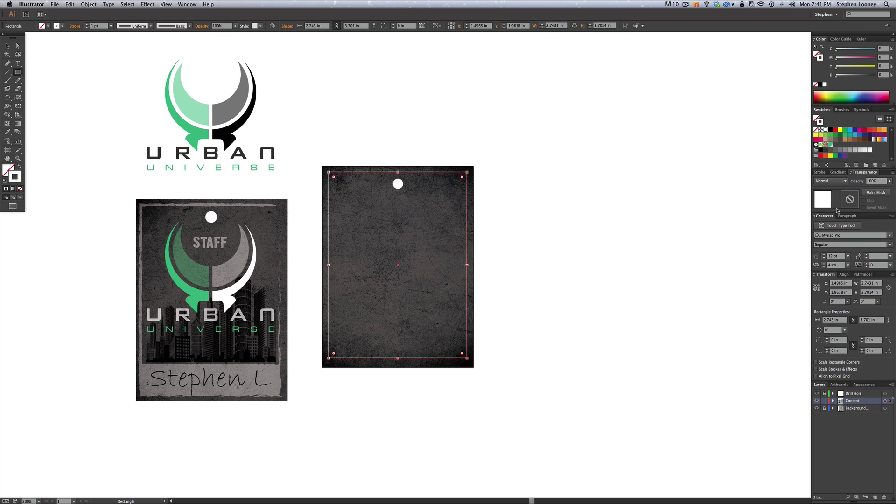
Step: Set the inset rectangle's stroke weight to 2 pt and apply the rough charcoal-like art brush to it
{"action": "left_click", "coordinate": [820, 172]}
{"action": "left_click", "coordinate": [839, 165]}
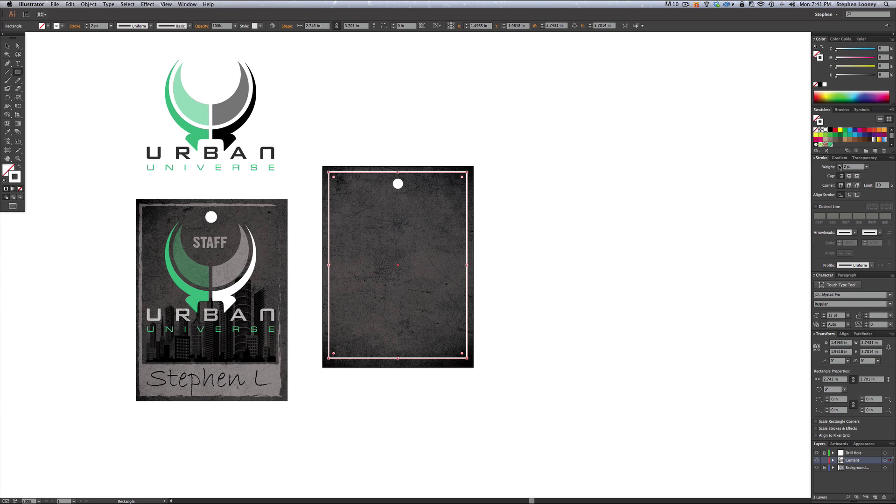
{"action": "left_click", "coordinate": [843, 109]}
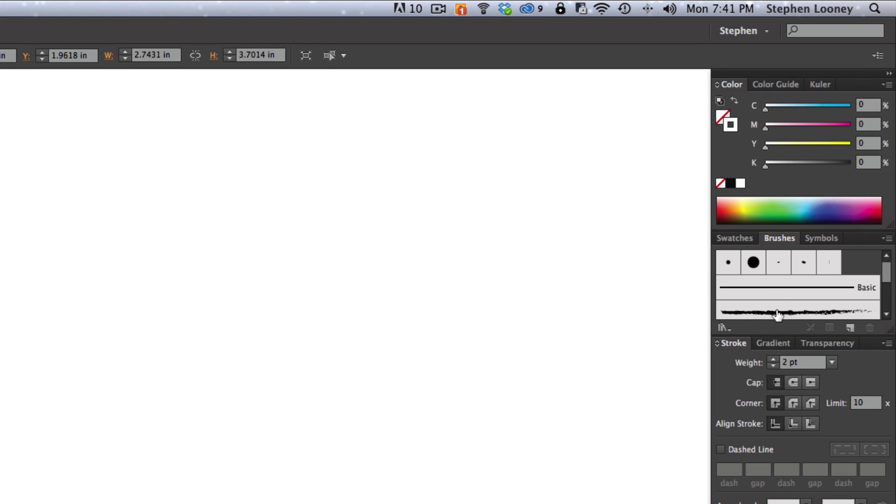
{"action": "left_click", "coordinate": [777, 314]}
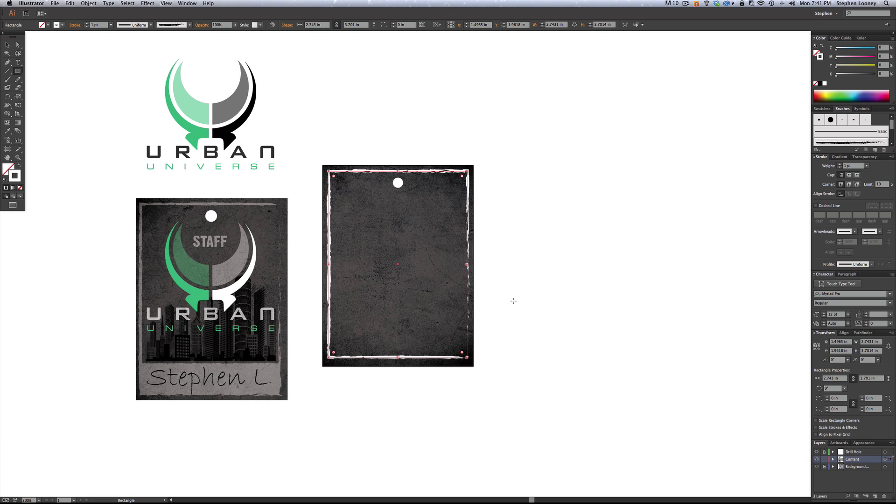
Step: Convert the rough brushed border into filled shapes with Outline Stroke
{"action": "left_click", "coordinate": [70, 3]}
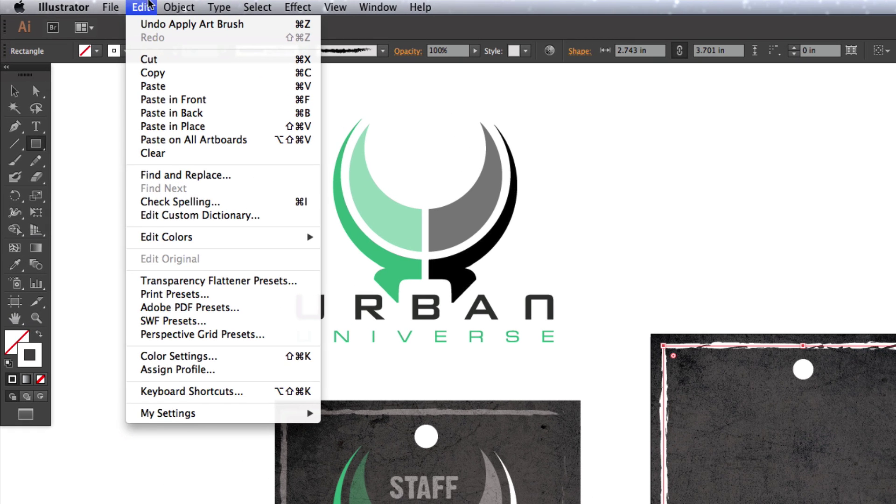
{"action": "mouse_move", "coordinate": [89, 3]}
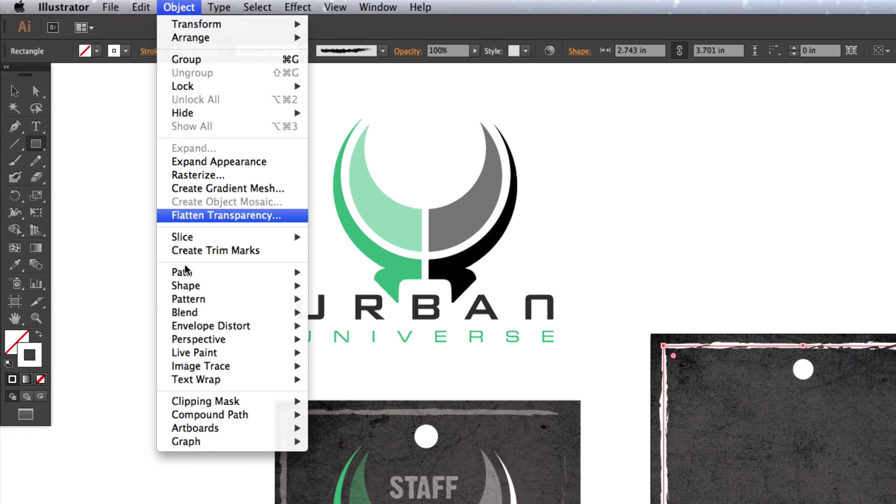
{"action": "mouse_move", "coordinate": [238, 413]}
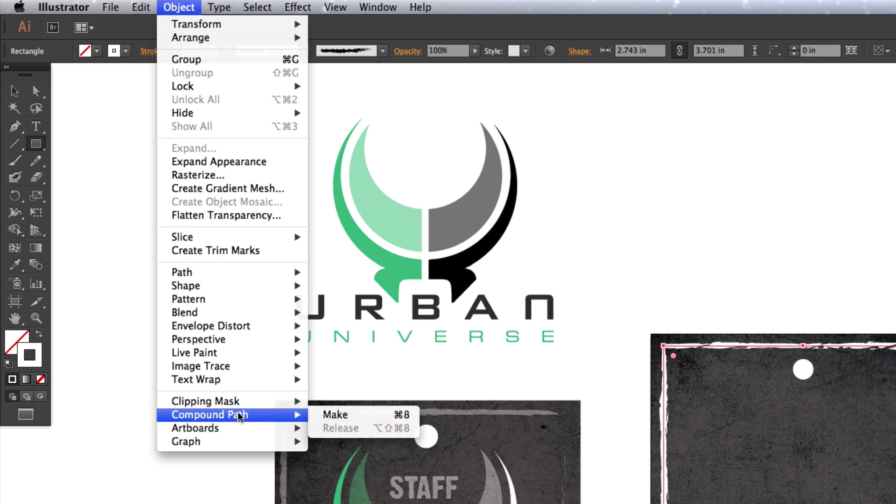
{"action": "mouse_move", "coordinate": [240, 273]}
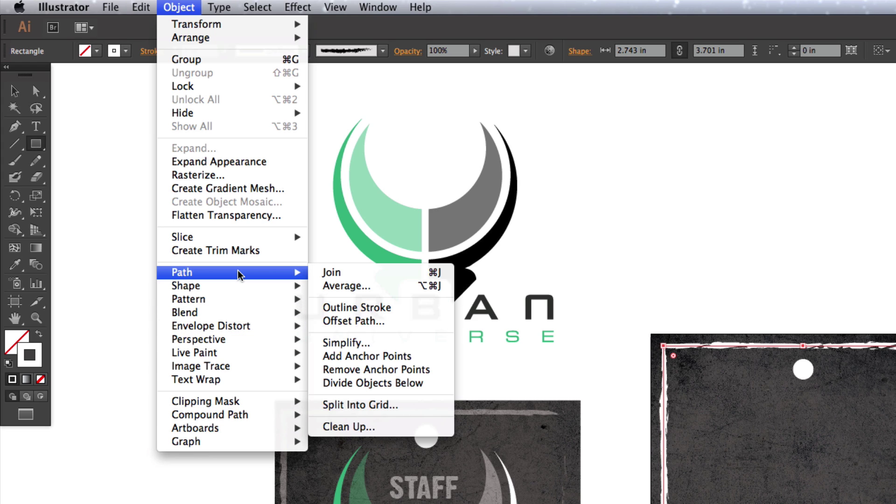
{"action": "left_click", "coordinate": [367, 307]}
{"action": "mouse_move", "coordinate": [613, 308]}
{"action": "left_mouse_down"}
{"action": "mouse_move", "coordinate": [644, 330]}
{"action": "mouse_move", "coordinate": [778, 374]}
{"action": "left_mouse_up"}
{"action": "left_click", "coordinate": [611, 238]}
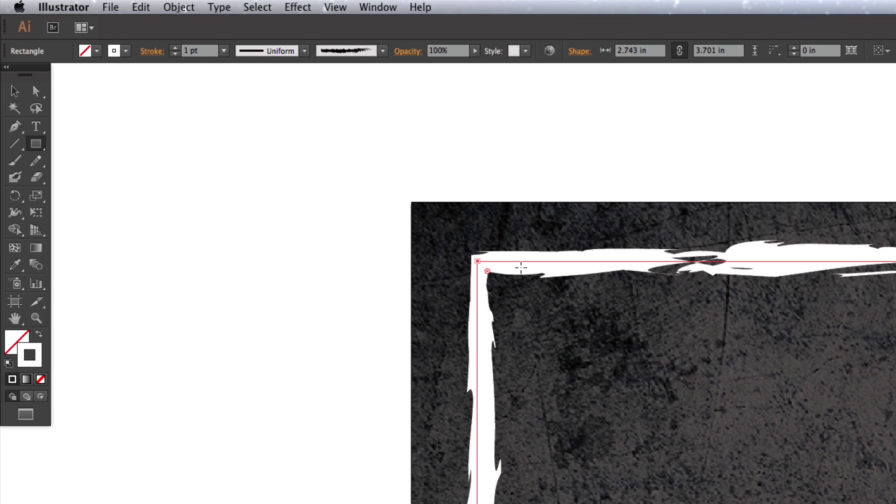
{"action": "key", "text": "ctrl+z"}
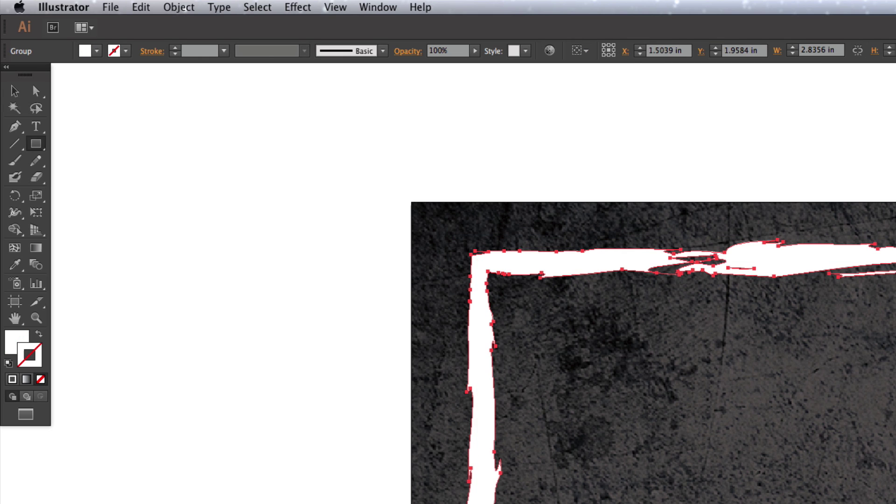
{"action": "key", "text": "super+minus"}
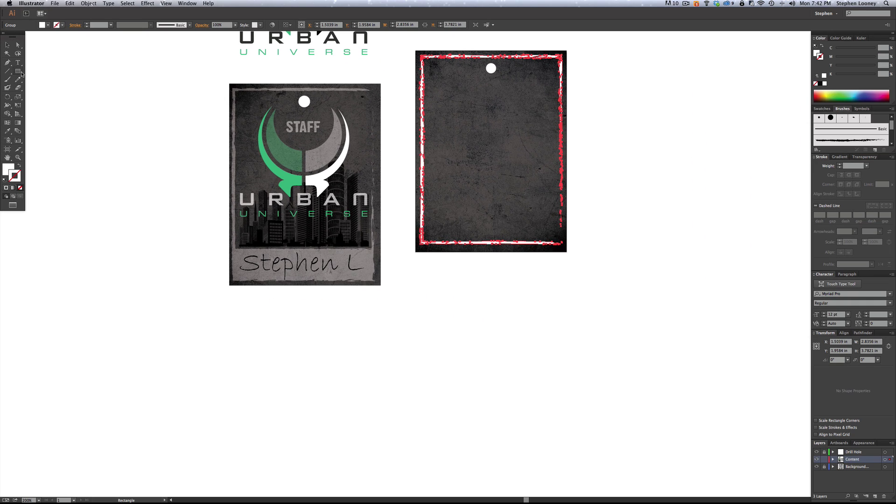
Step: Draw a white rectangle about 2.80 by 0.72 in across the lower end of the rough border as the name area, and deselect it
{"action": "left_click", "coordinate": [21, 73]}
{"action": "left_click_drag", "start_coordinate": [422, 207], "coordinate": [563, 242]}
{"action": "left_click", "coordinate": [8, 45]}
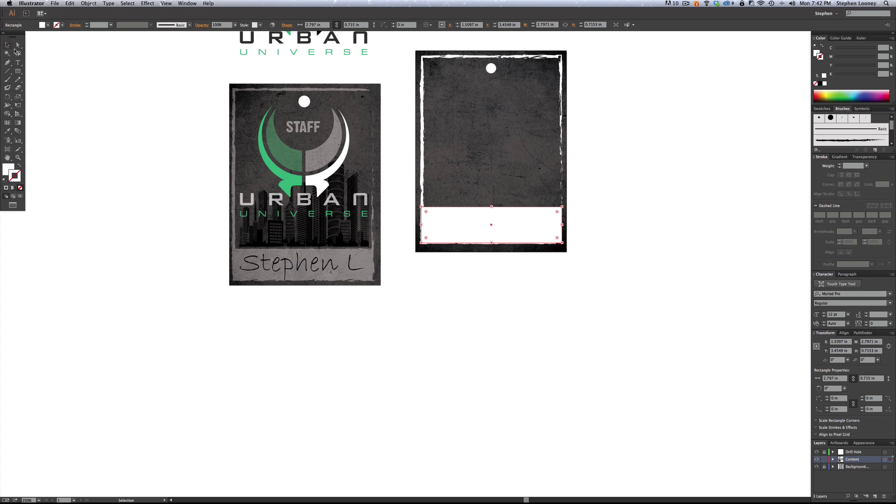
{"action": "left_click", "coordinate": [570, 326]}
Step: Select the rough border together with the white name-area rectangle and merge them with the Pathfinder Unite operation
{"action": "left_click_drag", "start_coordinate": [662, 348], "coordinate": [661, 348]}
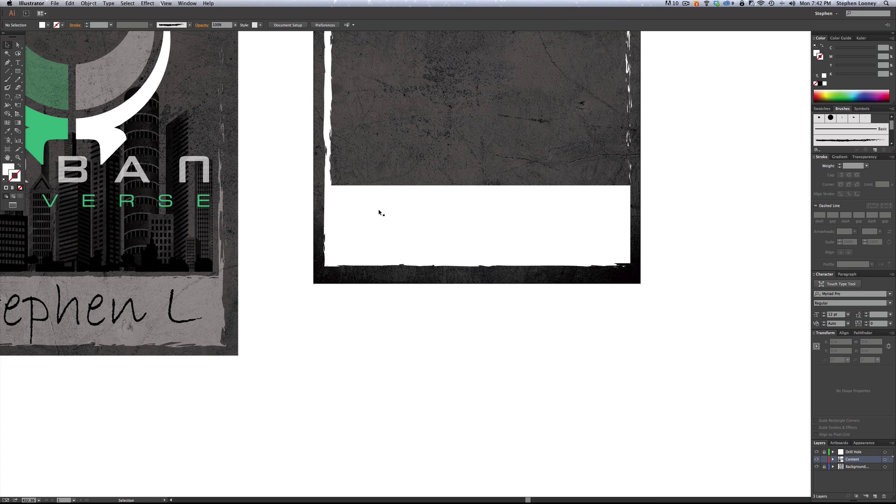
{"action": "key", "text": "super+alt+space"}
{"action": "left_click", "coordinate": [327, 129]}
{"action": "key", "text": "shift"}
{"action": "left_click", "coordinate": [419, 224], "text": "shift"}
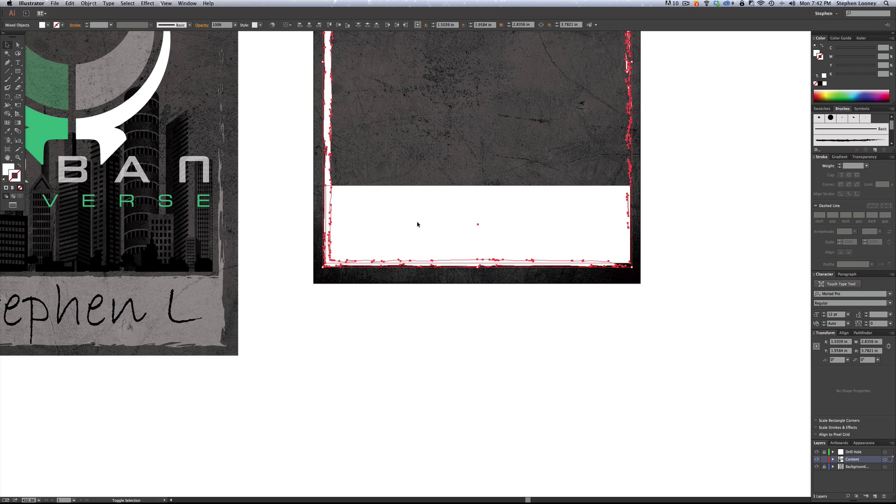
{"action": "left_click", "coordinate": [863, 333]}
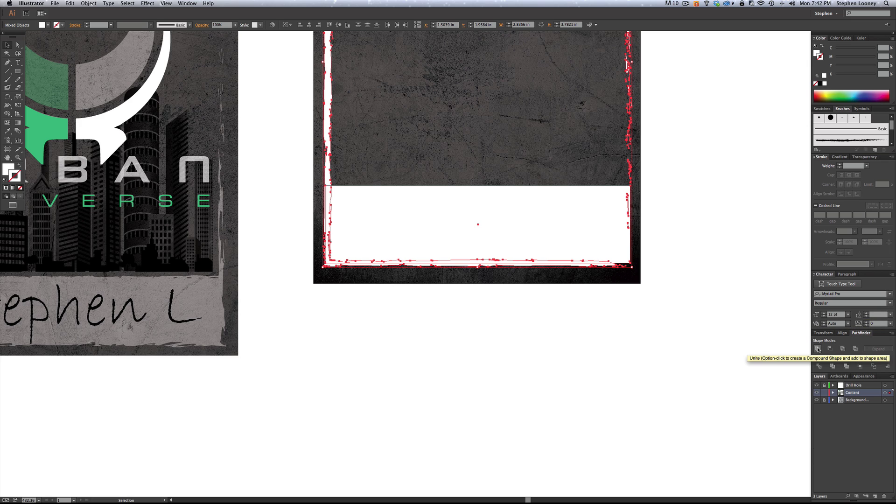
{"action": "left_click", "coordinate": [818, 349]}
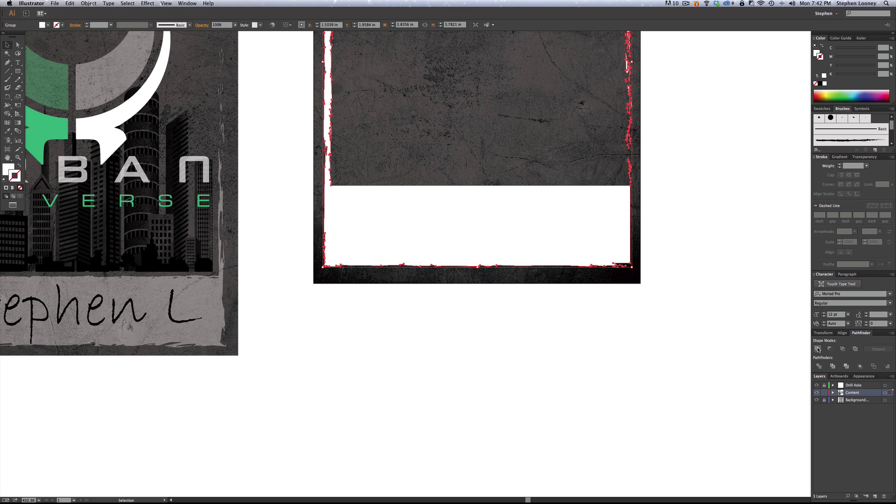
Step: Examine the merged border's rough edge beside the name area up close, checking its outline paths
{"action": "left_click", "coordinate": [568, 316]}
{"action": "left_click", "coordinate": [490, 189], "text": "alt+super"}
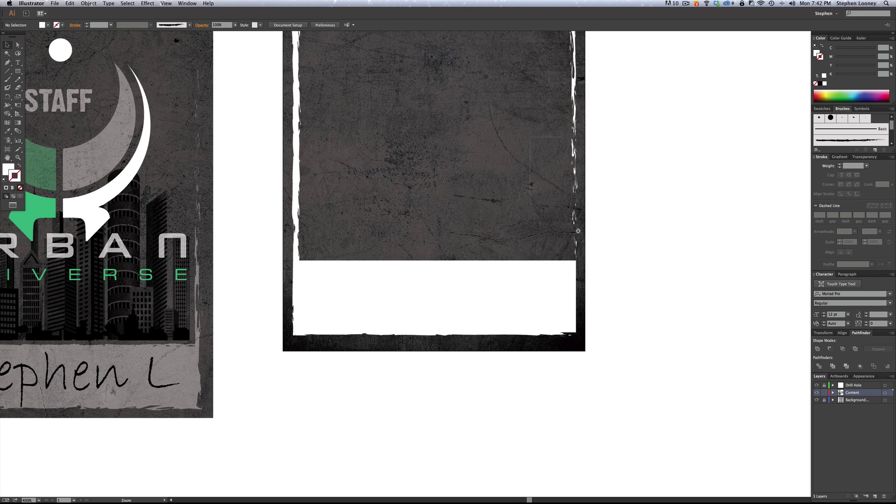
{"action": "left_click_drag", "start_coordinate": [532, 136], "coordinate": [620, 287]}
{"action": "key", "text": "a"}
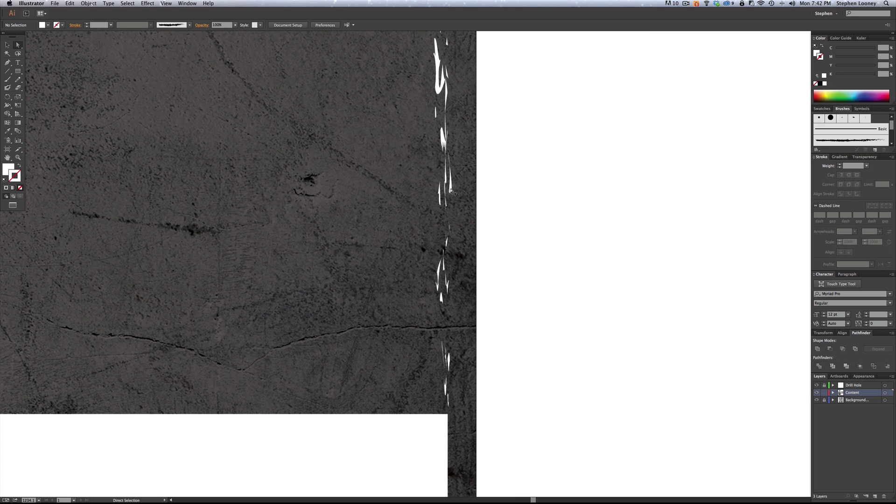
{"action": "left_click", "coordinate": [451, 192]}
{"action": "key", "text": "super+a"}
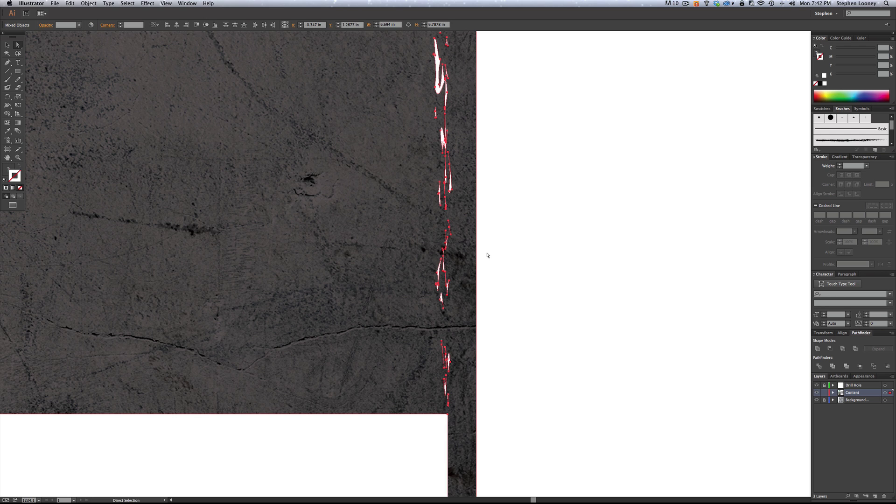
{"action": "left_click", "coordinate": [441, 259], "text": "alt+super"}
{"action": "left_click", "coordinate": [444, 259], "text": "alt+super"}
{"action": "left_click", "coordinate": [448, 258], "text": "alt+super"}
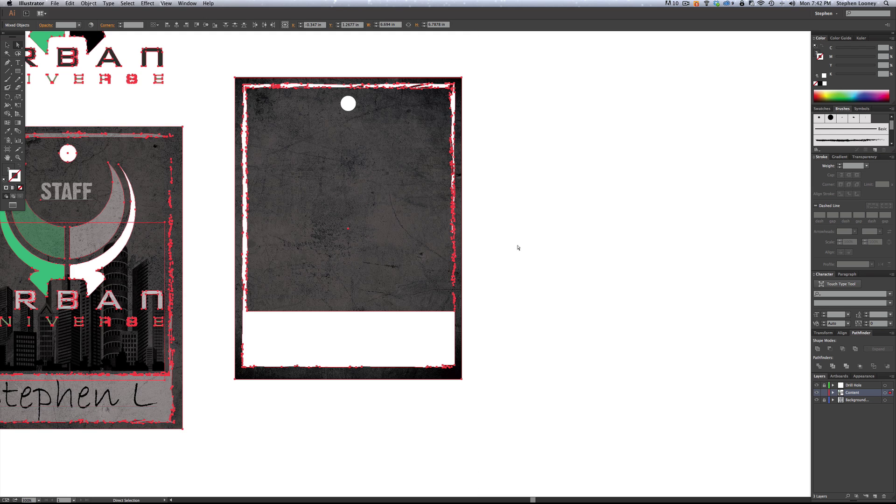
{"action": "key", "text": "shift+super+a"}
{"action": "left_click_drag", "start_coordinate": [304, 346], "coordinate": [340, 339]}
{"action": "left_click", "coordinate": [7, 45]}
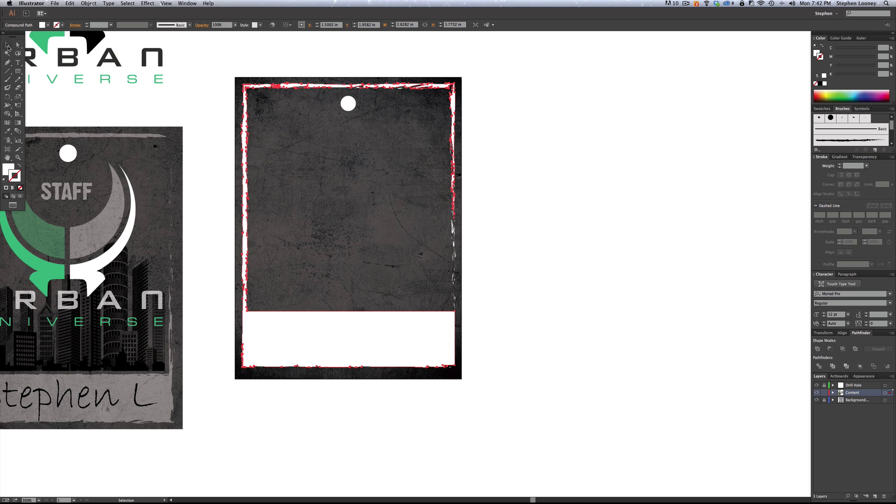
Step: Set the opacity of the merged border and name area to 50% and deselect it
{"action": "key", "text": "super+minus"}
{"action": "scroll", "coordinate": [386, 343], "scroll_direction": "right", "scroll_amount": 3}
{"action": "left_click", "coordinate": [386, 344]}
{"action": "left_click", "coordinate": [386, 298]}
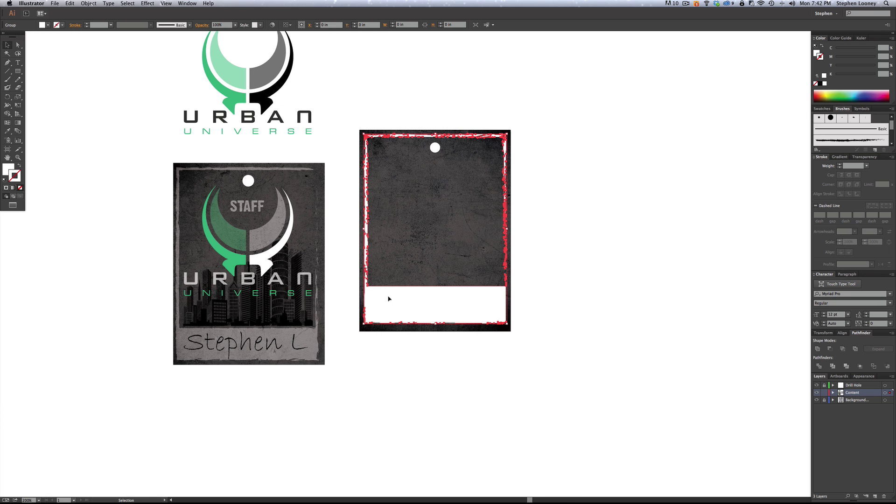
{"action": "left_click", "coordinate": [865, 157]}
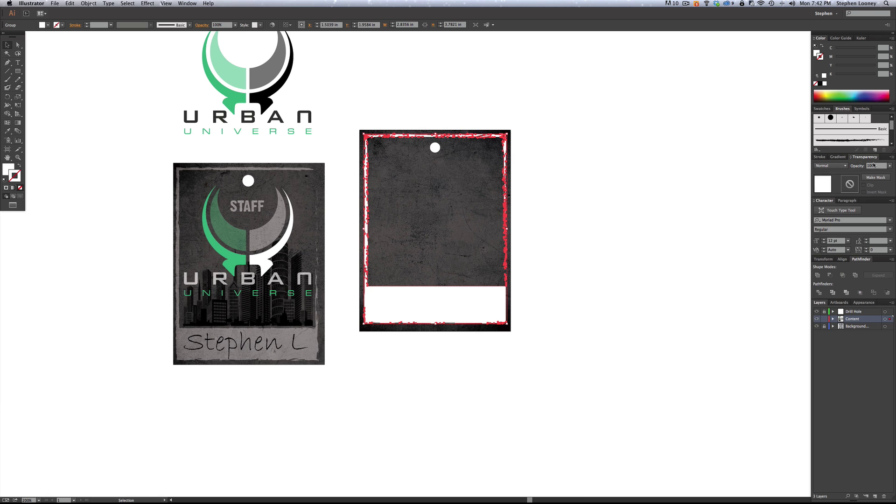
{"action": "left_click", "coordinate": [885, 167]}
{"action": "type", "text": "50"}
{"action": "key", "text": "Return"}
{"action": "left_click", "coordinate": [564, 201]}
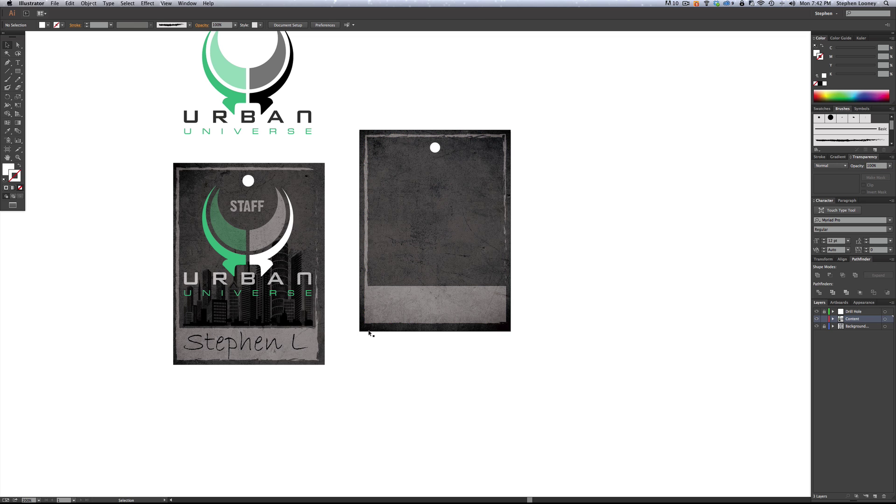
Step: Stretch the merged border slightly downward to about 3.82 in tall and deselect it
{"action": "left_click", "coordinate": [391, 318]}
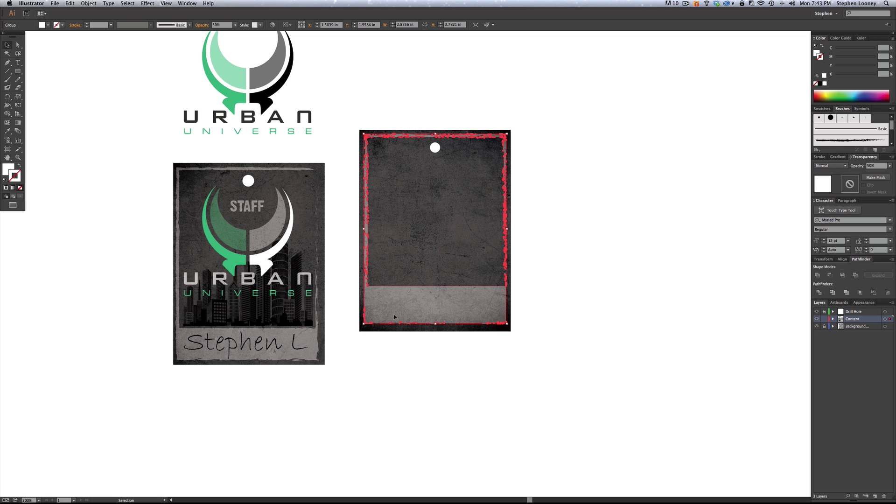
{"action": "left_click_drag", "start_coordinate": [435, 324], "coordinate": [436, 326]}
{"action": "left_click", "coordinate": [583, 252]}
{"action": "key", "text": "z"}
{"action": "left_click_drag", "start_coordinate": [307, 125], "coordinate": [574, 396]}
{"action": "left_click", "coordinate": [423, 240], "text": "alt"}
{"action": "left_click_drag", "start_coordinate": [427, 233], "coordinate": [417, 237]}
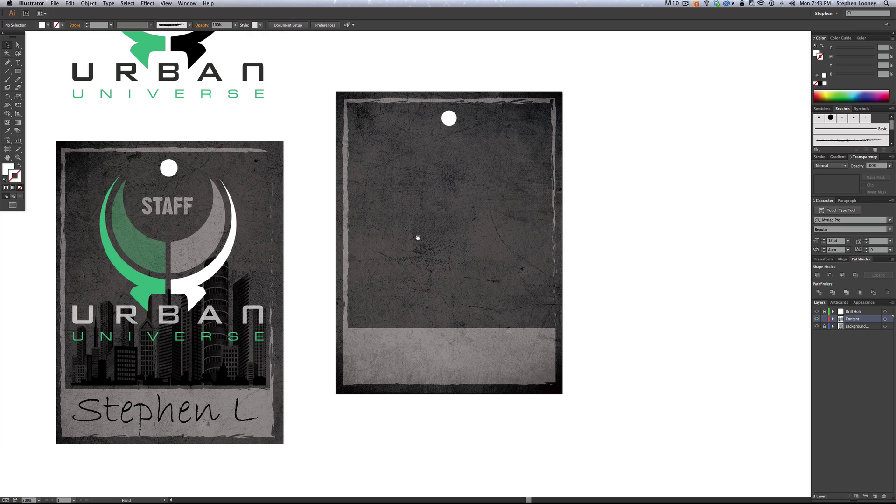
Step: Scale the merged border down around its centre to about 2.80 by 3.77 in and deselect it
{"action": "left_click", "coordinate": [432, 355]}
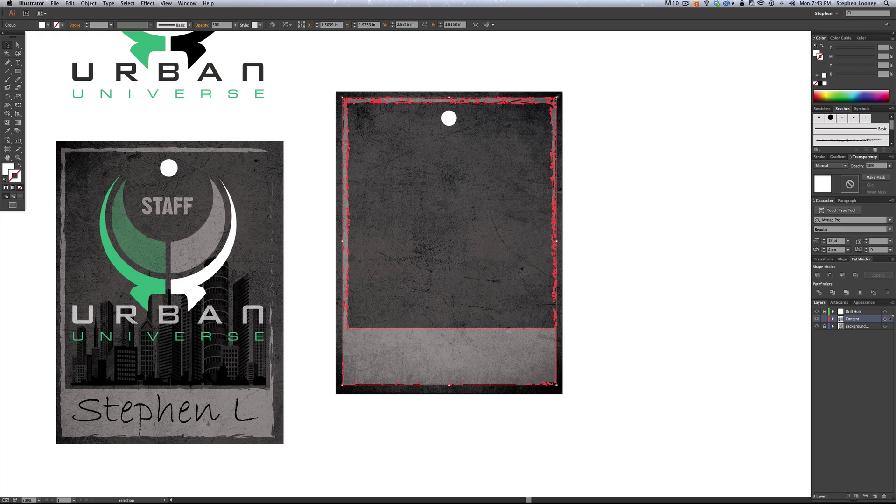
{"action": "left_click", "coordinate": [557, 96], "text": "shift"}
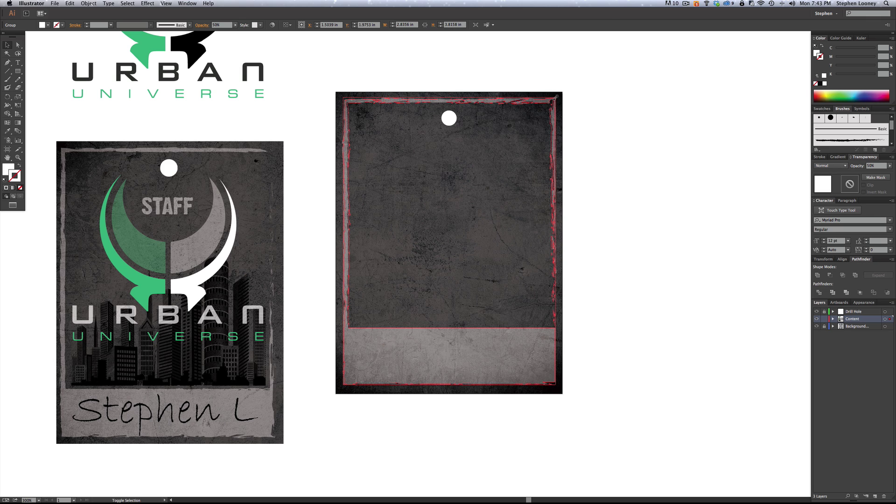
{"action": "left_click_drag", "start_coordinate": [556, 97], "coordinate": [555, 98]}
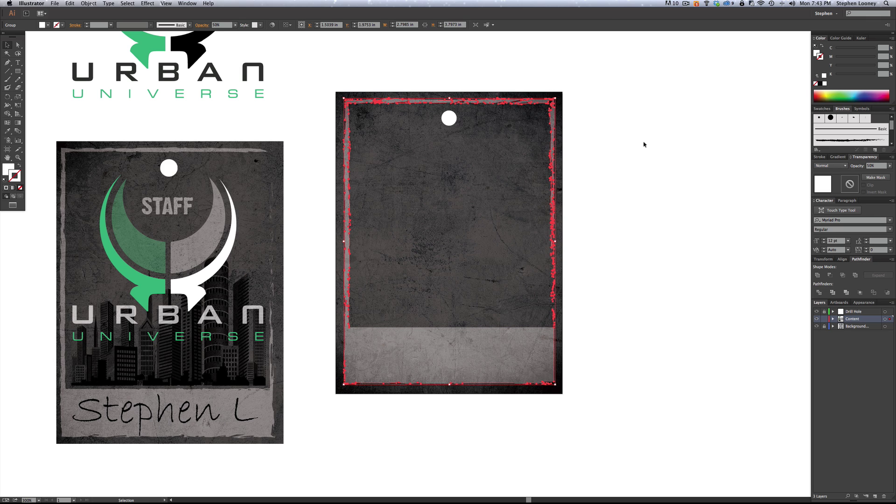
{"action": "left_click", "coordinate": [644, 145]}
Step: Place a copy of the finished sample badge's skyline on the empty canvas and release its clipping mask
{"action": "scroll", "coordinate": [467, 210], "scroll_direction": "left", "scroll_amount": 2}
{"action": "scroll", "coordinate": [186, 247], "scroll_direction": "left", "scroll_amount": 3}
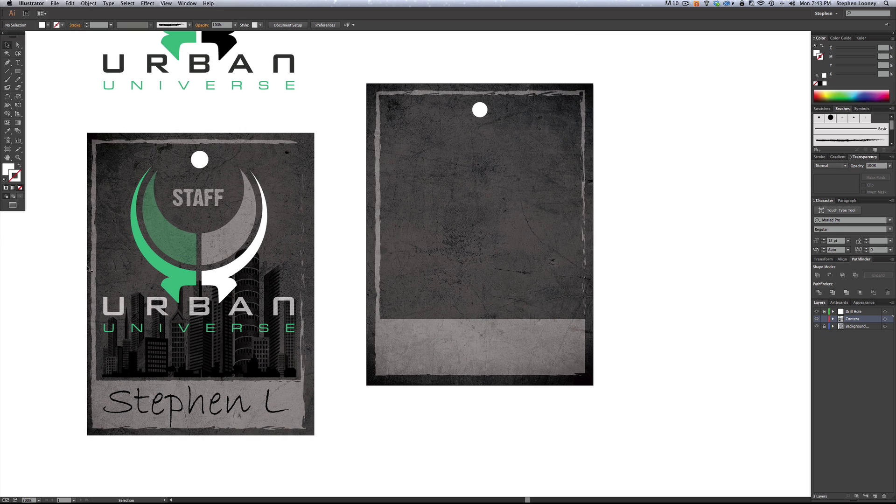
{"action": "key", "text": "super+minus"}
{"action": "left_click_drag", "start_coordinate": [381, 267], "coordinate": [334, 283]}
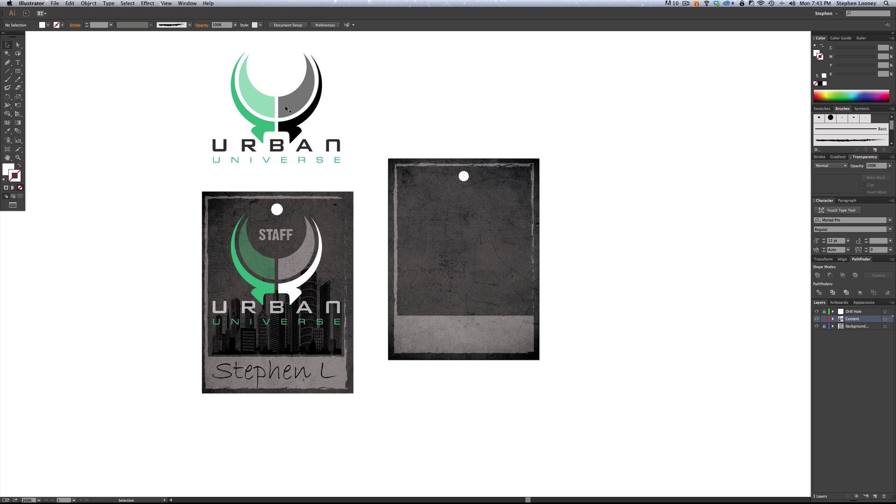
{"action": "left_click", "coordinate": [300, 349]}
{"action": "left_click_drag", "start_coordinate": [287, 345], "coordinate": [200, 140]}
{"action": "left_click", "coordinate": [224, 256]}
{"action": "right_click", "coordinate": [225, 257]}
{"action": "left_click", "coordinate": [253, 298]}
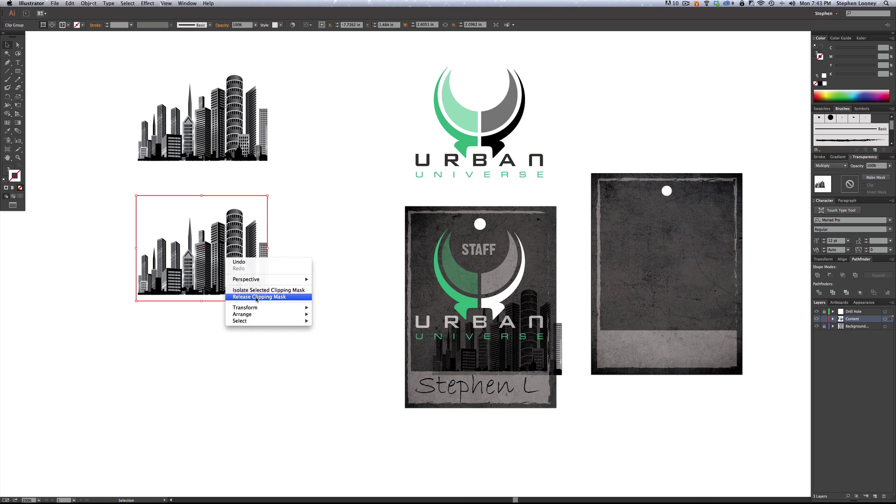
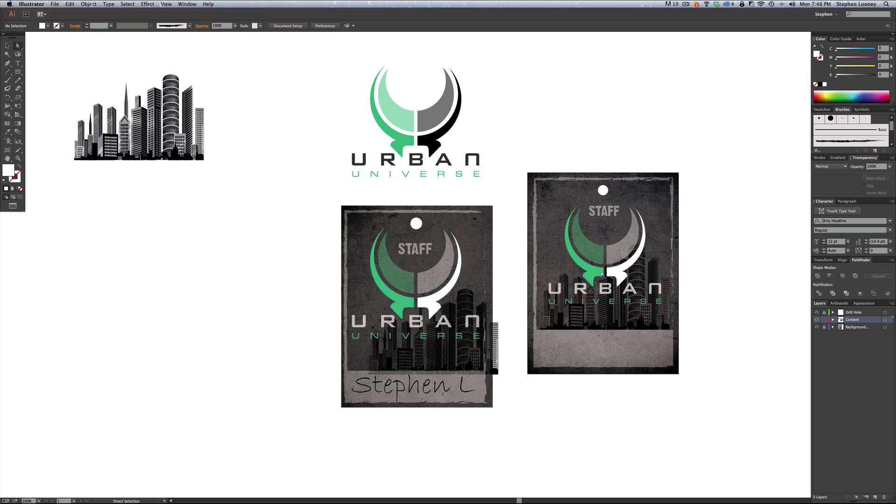
Step: Copy the STAFF text on the new badge down into the name area and replace its wording with the staff member's name
{"action": "left_click", "coordinate": [605, 211], "text": "alt"}
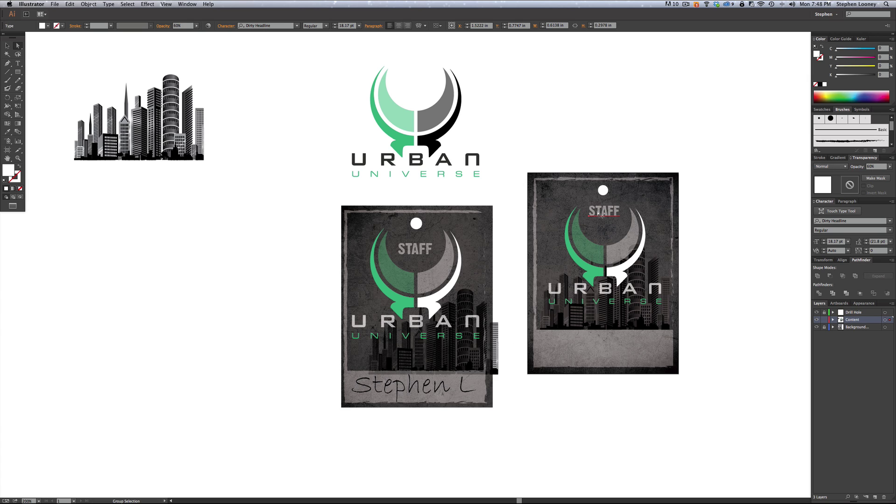
{"action": "left_click_drag", "start_coordinate": [600, 213], "coordinate": [599, 349]}
{"action": "double_click", "coordinate": [600, 348]}
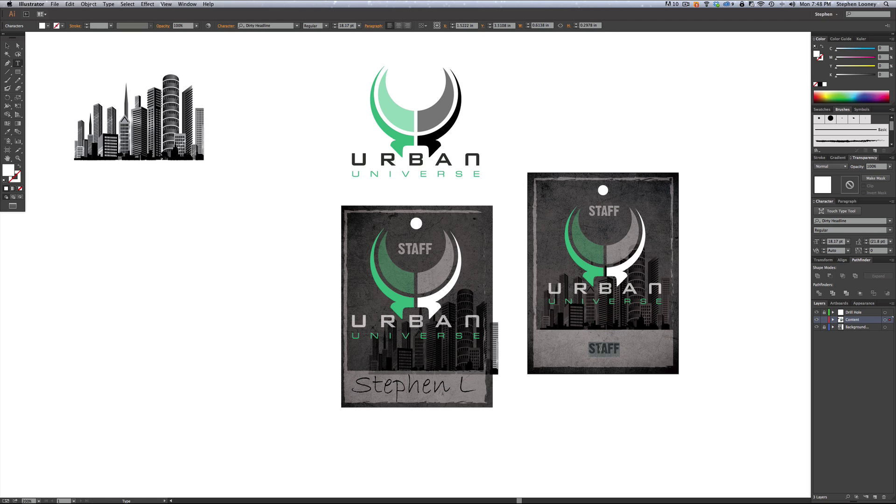
{"action": "type", "text": "Stephen L"}
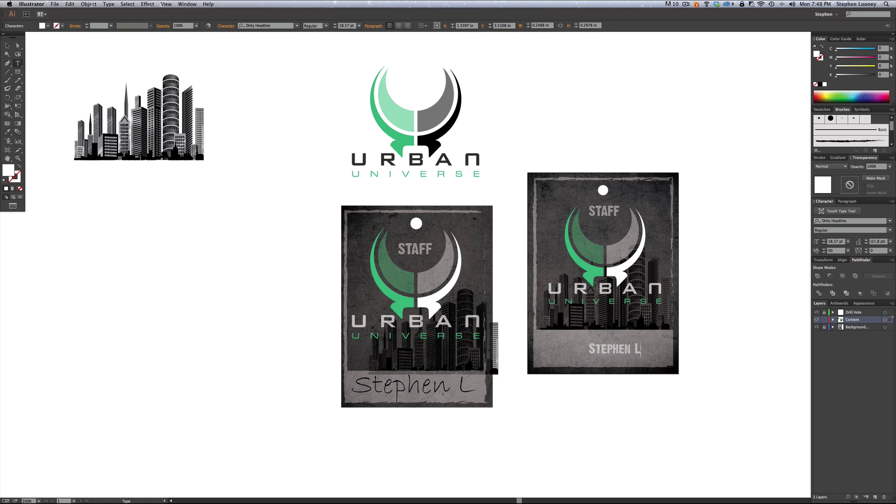
{"action": "key", "text": "Escape"}
Step: Enlarge the name text to about 2.45 in wide, centre-align it and reposition it within the name area
{"action": "left_click_drag", "start_coordinate": [607, 349], "coordinate": [665, 330]}
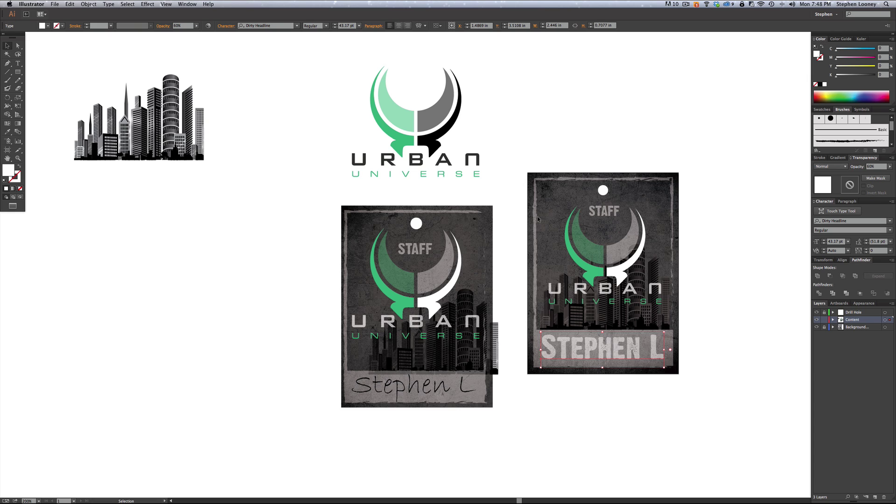
{"action": "left_click", "coordinate": [400, 26]}
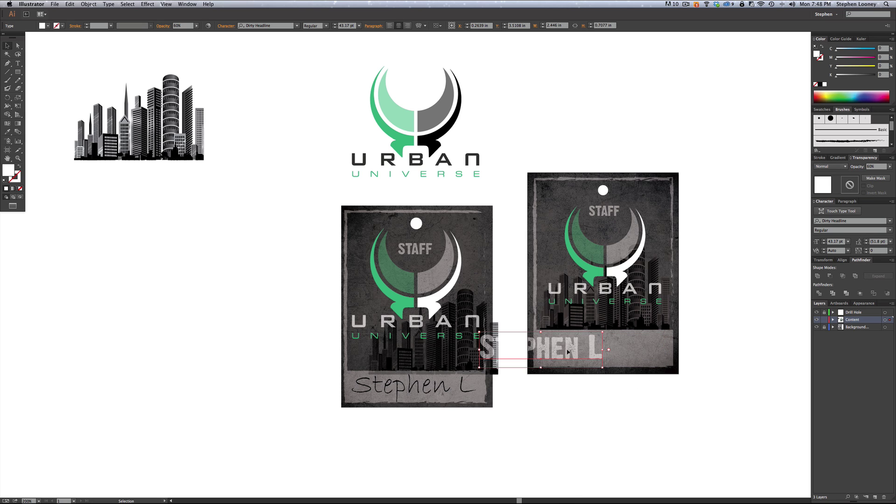
{"action": "left_click_drag", "start_coordinate": [568, 352], "coordinate": [631, 351]}
Step: Try a shorter sample name in the centred name text and undo the change
{"action": "type", "text": "t"}
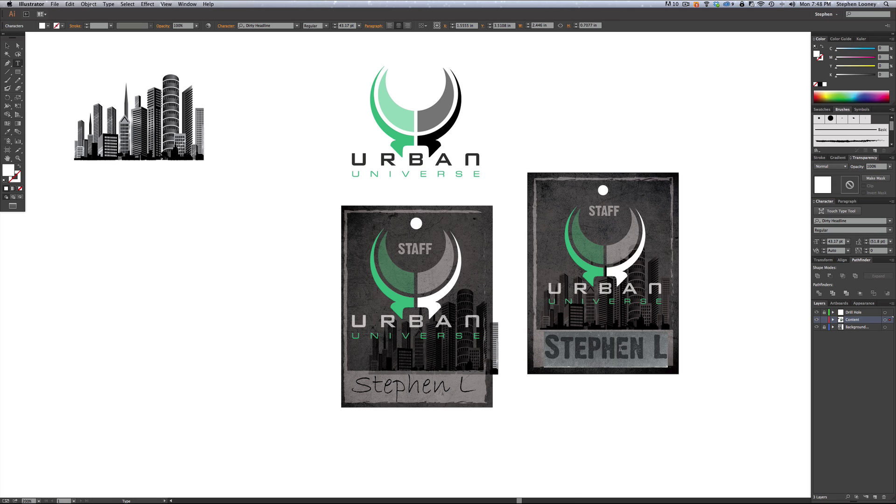
{"action": "type", "text": "JON B"}
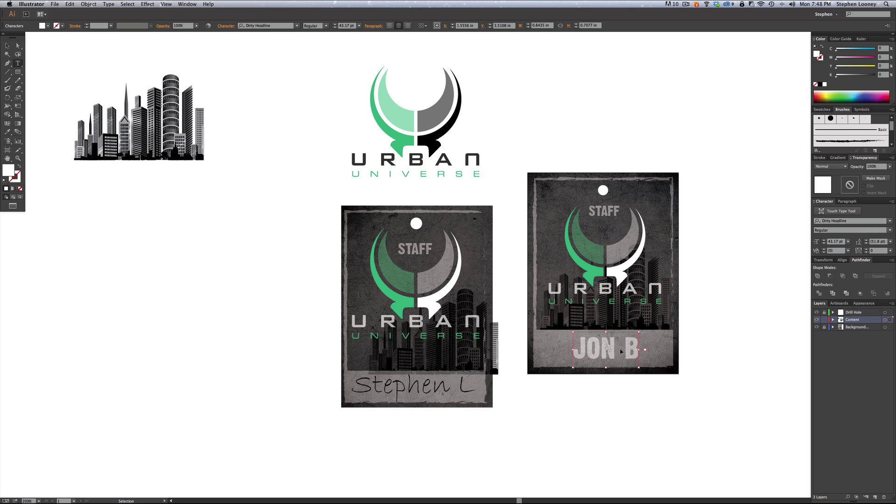
{"action": "key", "text": "super+z"}
Step: Retype the staff member's first name and last initial in the centred name text
{"action": "type", "text": "STE[JEM"}
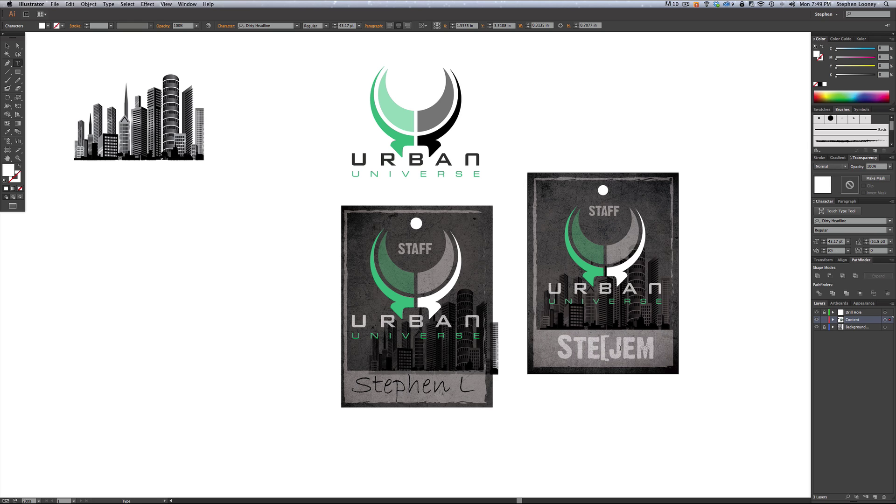
{"action": "key", "text": "BackSpace"}
{"action": "key", "text": "BackSpace"}
{"action": "key", "text": "BackSpace"}
{"action": "key", "text": "BackSpace"}
{"action": "key", "text": "BackSpace"}
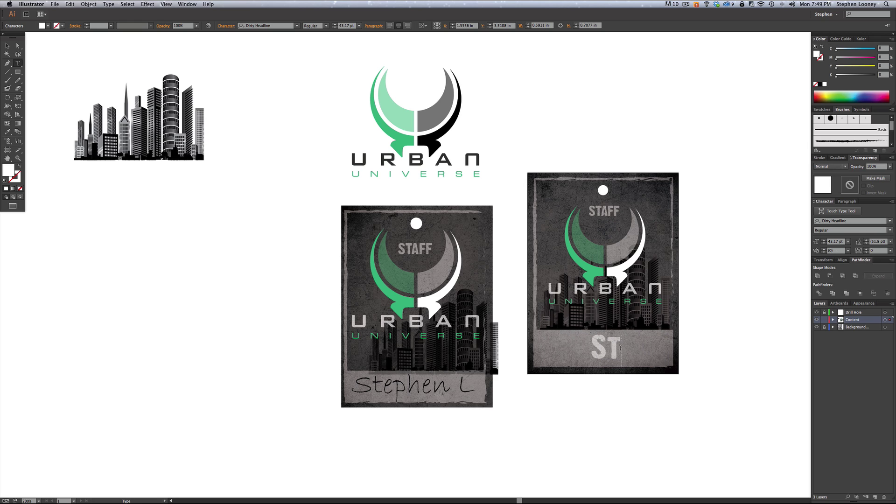
{"action": "type", "text": "P"}
{"action": "key", "text": "BackSpace"}
{"action": "type", "text": "E"}
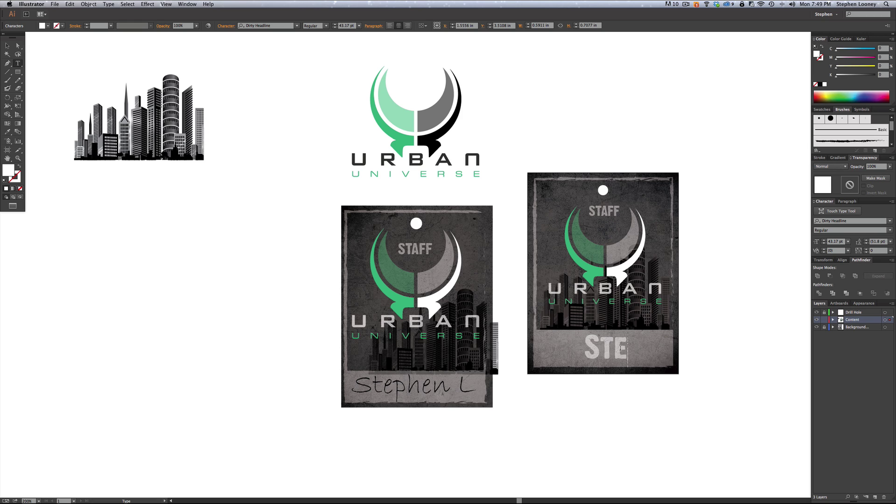
{"action": "type", "text": "PHSN"}
{"action": "key", "text": "BackSpace"}
{"action": "key", "text": "BackSpace"}
{"action": "type", "text": "EN"}
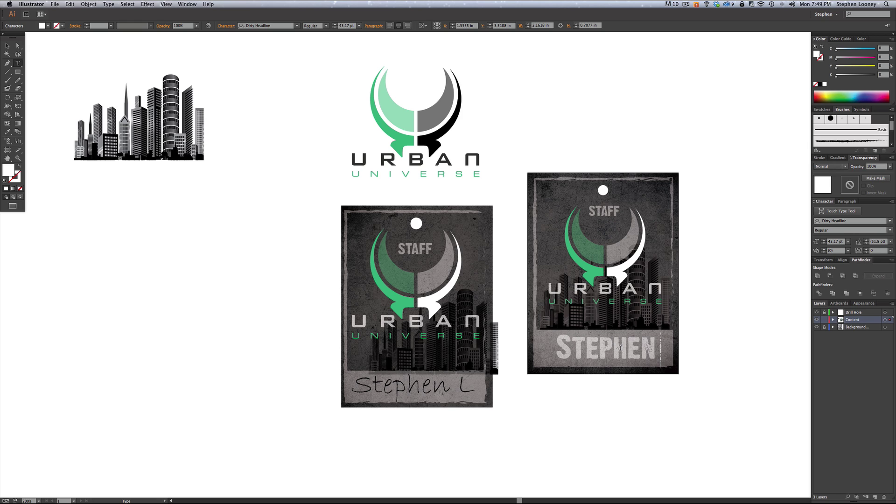
{"action": "type", "text": " L"}
{"action": "key", "text": "Escape"}
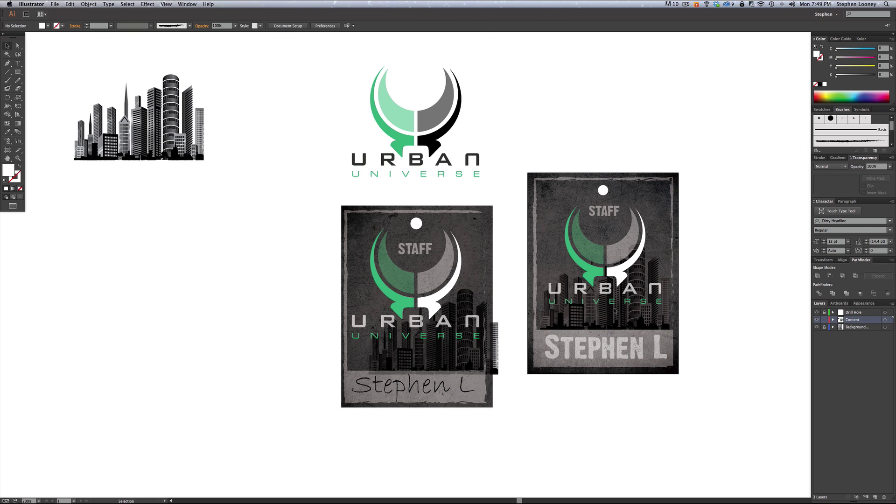
Step: Delete the Dirty Headline name text and put a copy of the sample badge's handwritten name in the new badge's name area
{"action": "left_click", "coordinate": [594, 351]}
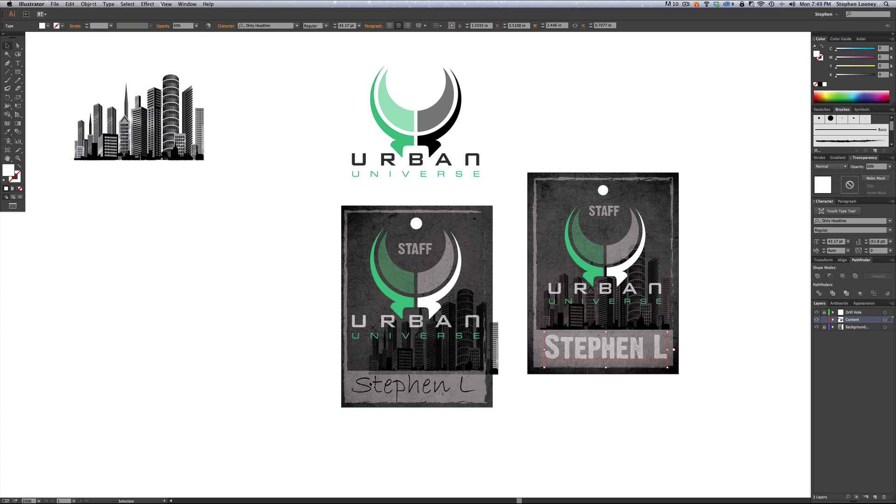
{"action": "left_click", "coordinate": [390, 391]}
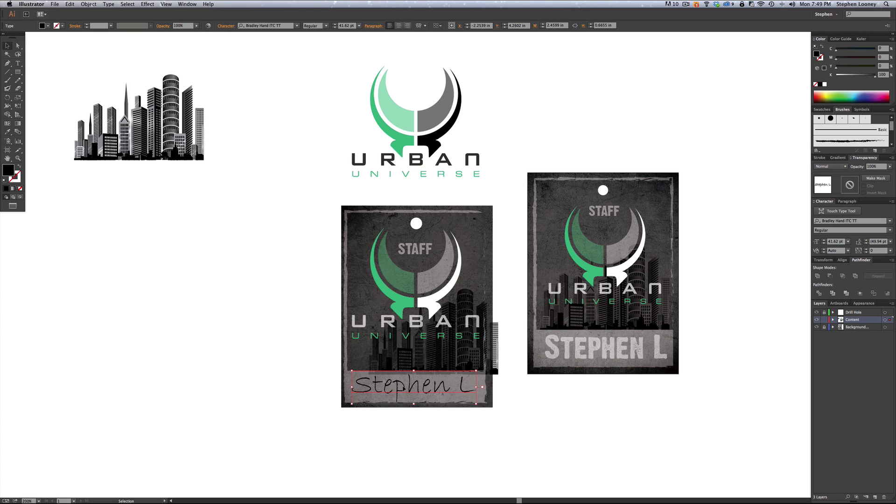
{"action": "left_click", "coordinate": [594, 343]}
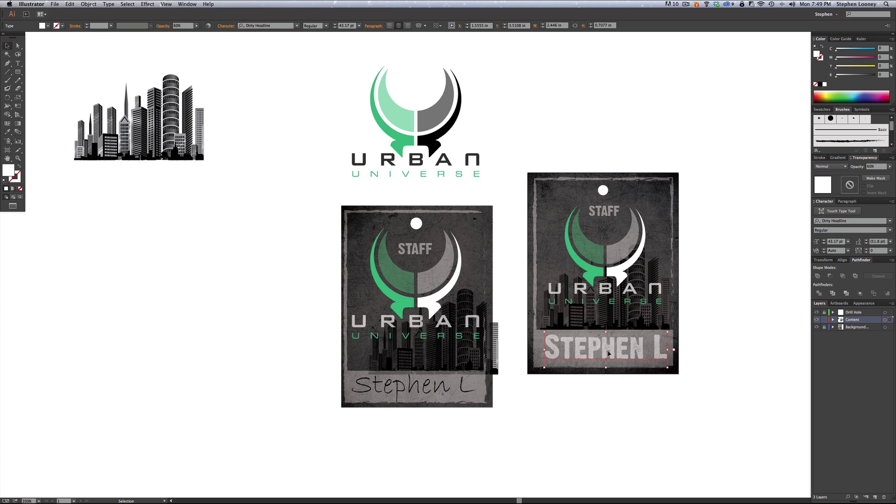
{"action": "key", "text": "Delete"}
{"action": "left_click_drag", "start_coordinate": [435, 392], "coordinate": [621, 361]}
{"action": "left_click", "coordinate": [682, 402]}
{"action": "left_click", "coordinate": [736, 322]}
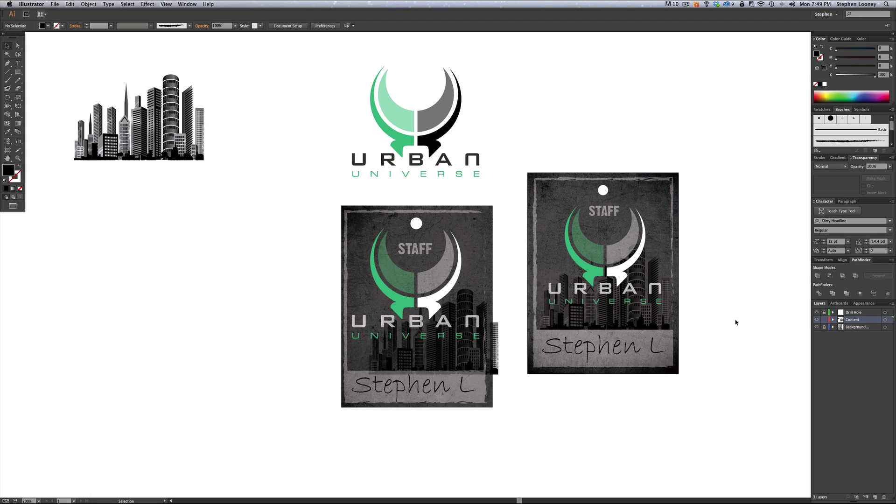
Step: Delete the leftover skyline artwork from the empty canvas beside the logo
{"action": "left_click_drag", "start_coordinate": [732, 321], "coordinate": [699, 320]}
{"action": "left_click_drag", "start_coordinate": [202, 90], "coordinate": [203, 99]}
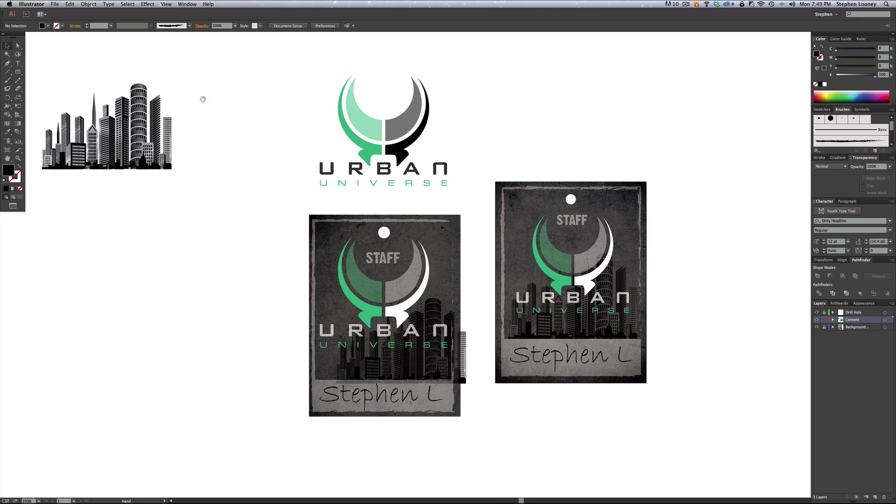
{"action": "left_click_drag", "start_coordinate": [92, 58], "coordinate": [159, 211]}
{"action": "key", "text": "Delete"}
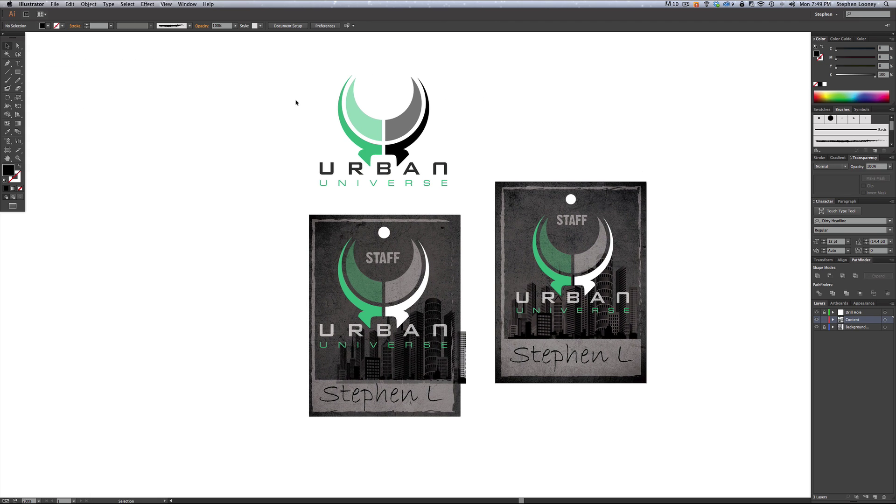
Step: Move the standalone logo away onto the empty canvas and delete the badge whose skyline overhangs its edge
{"action": "left_click_drag", "start_coordinate": [296, 102], "coordinate": [457, 195]}
{"action": "left_click_drag", "start_coordinate": [395, 124], "coordinate": [222, 87]}
{"action": "left_click_drag", "start_coordinate": [305, 173], "coordinate": [463, 436]}
{"action": "key", "text": "Delete"}
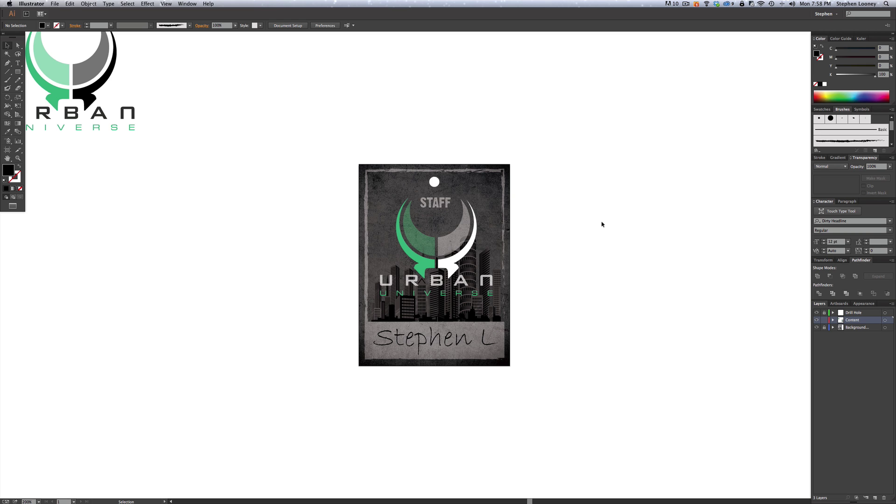
Step: Show the guides and bleed lines, and unlock the background layer and all individually locked objects
{"action": "left_click", "coordinate": [187, 4]}
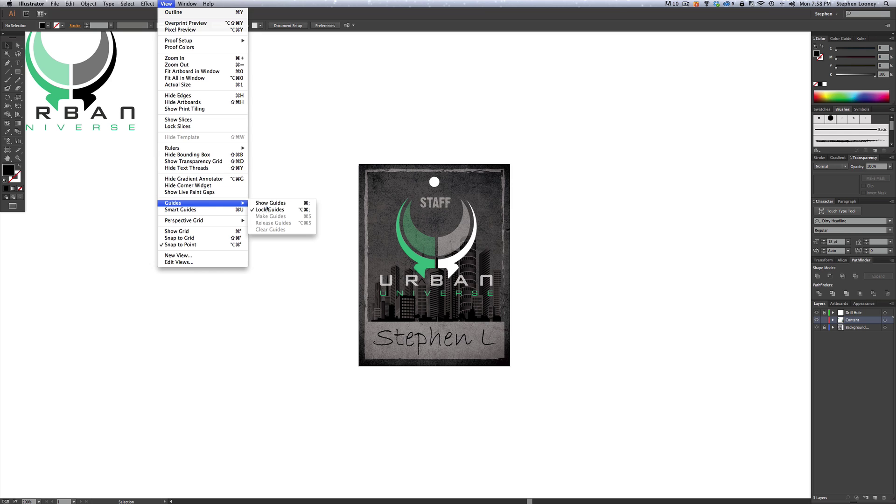
{"action": "left_click", "coordinate": [277, 204]}
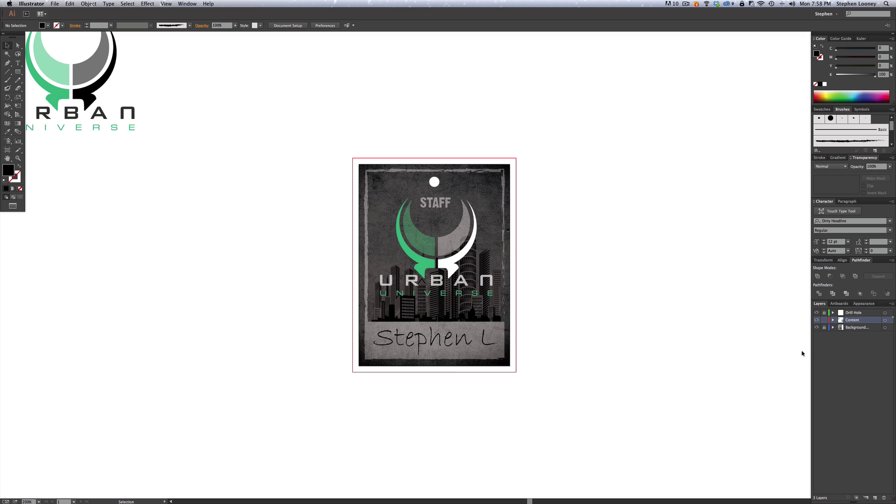
{"action": "left_click", "coordinate": [824, 327]}
{"action": "left_click", "coordinate": [133, 3]}
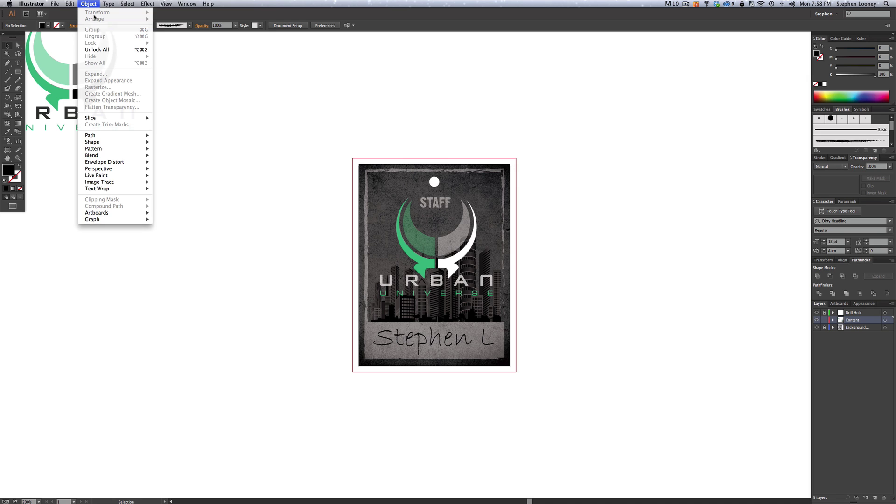
{"action": "left_click", "coordinate": [100, 49]}
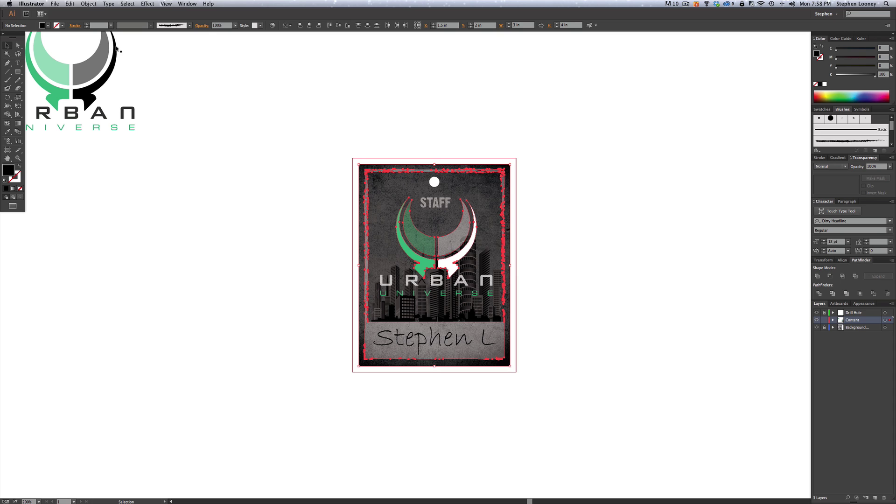
Step: Stretch the semi-transparent black overlay rectangle to the bleed line on all sides, about 3.25 by 4.25 in
{"action": "left_click", "coordinate": [518, 180]}
{"action": "left_click", "coordinate": [510, 172]}
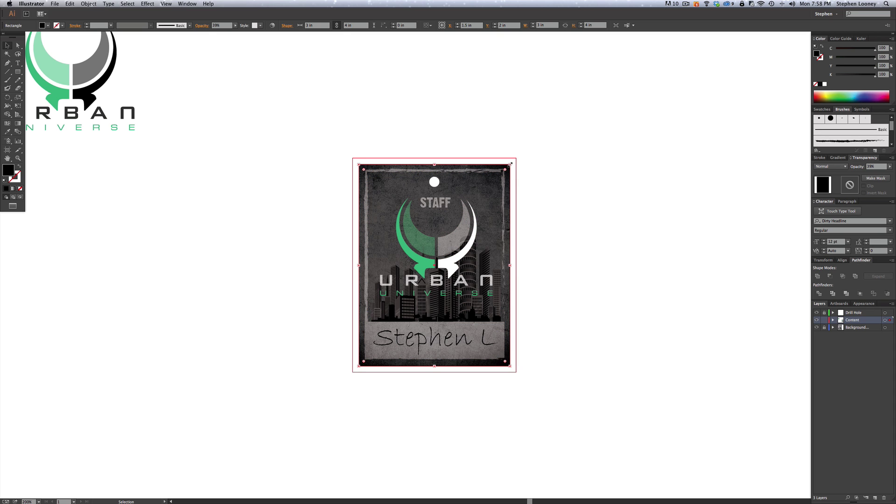
{"action": "left_click_drag", "start_coordinate": [511, 164], "coordinate": [516, 157]}
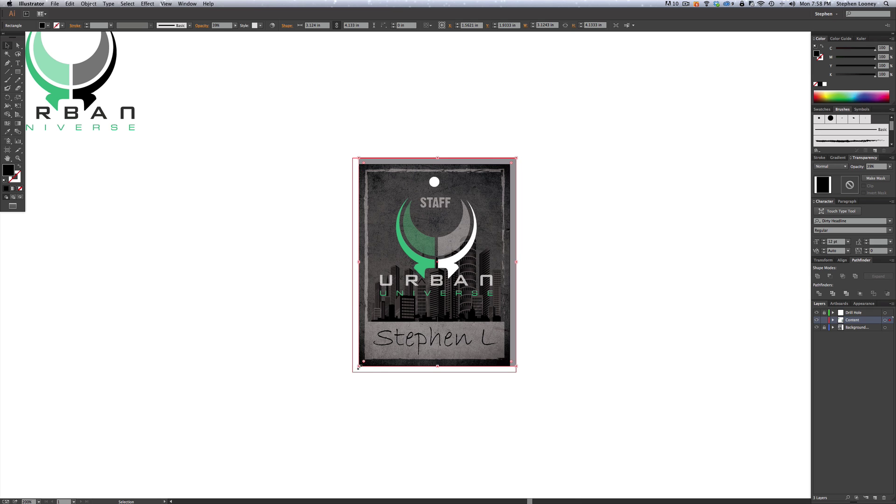
{"action": "left_click_drag", "start_coordinate": [359, 367], "coordinate": [353, 372]}
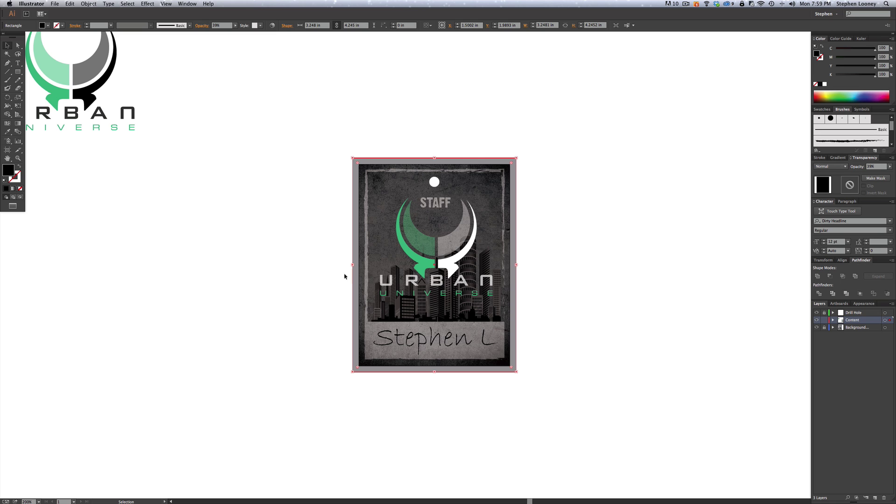
{"action": "left_click", "coordinate": [324, 220]}
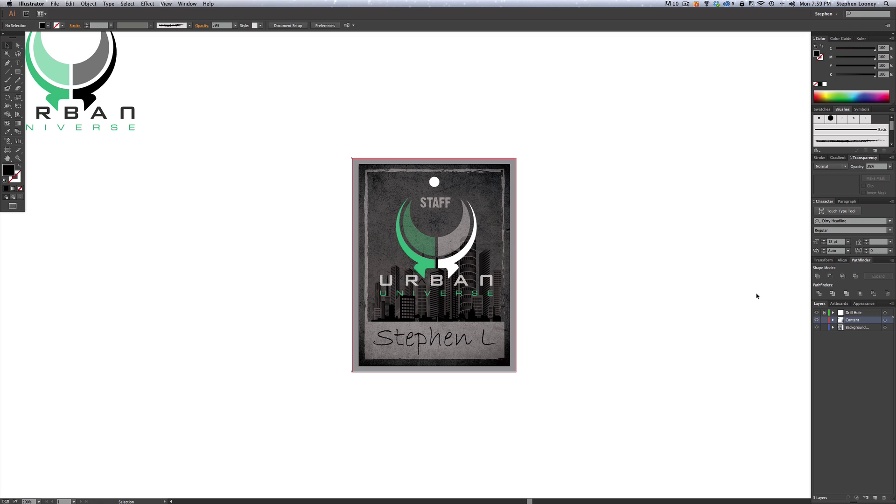
Step: Try to enlarge the whole clipped grunge background group from its corner and undo the scaling
{"action": "left_click", "coordinate": [508, 167]}
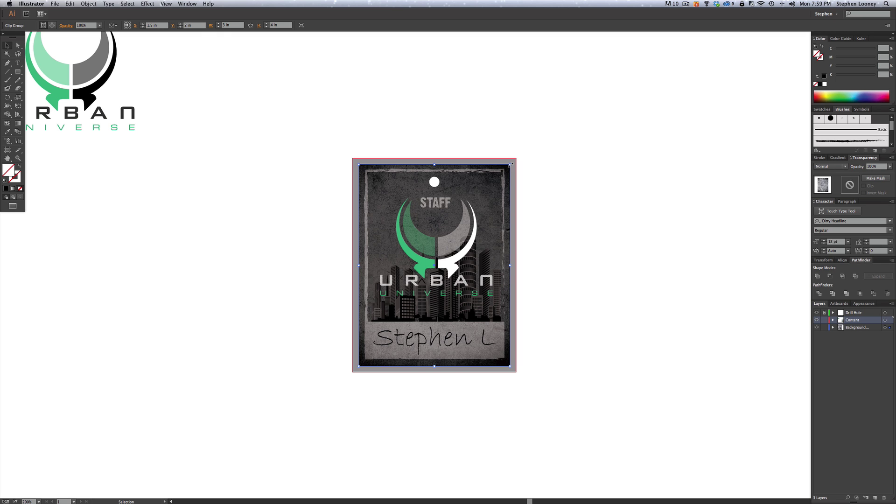
{"action": "left_click_drag", "start_coordinate": [511, 165], "coordinate": [614, 92]}
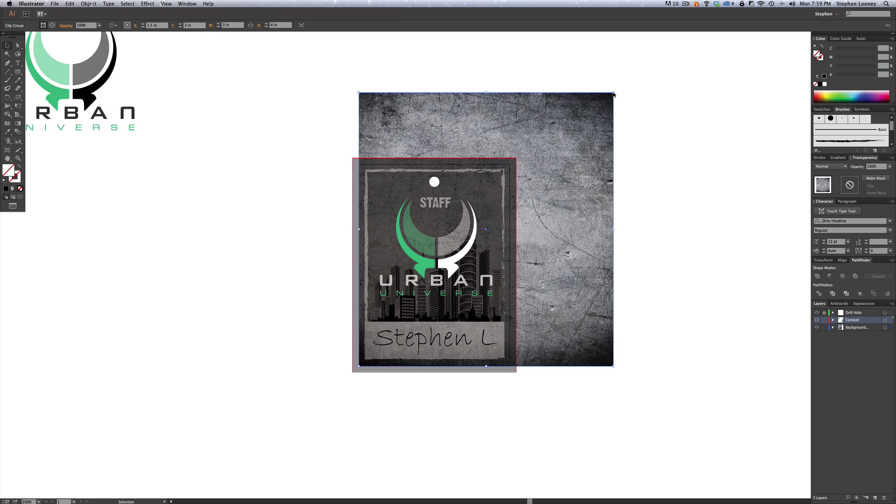
{"action": "key", "text": "super+z"}
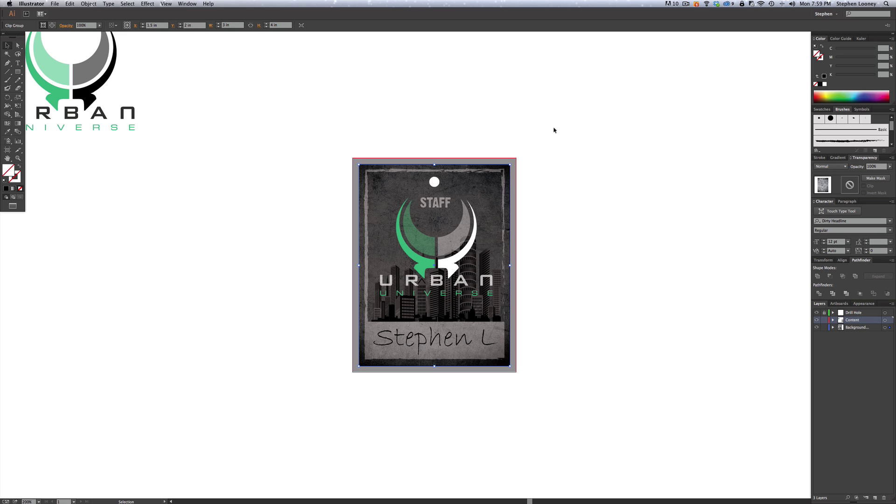
{"action": "left_click", "coordinate": [549, 164]}
Step: Extend each edge of the grunge background's clipping path to the bleed line, about 3.24 by 4.25 in, without scaling the texture
{"action": "key", "text": "a"}
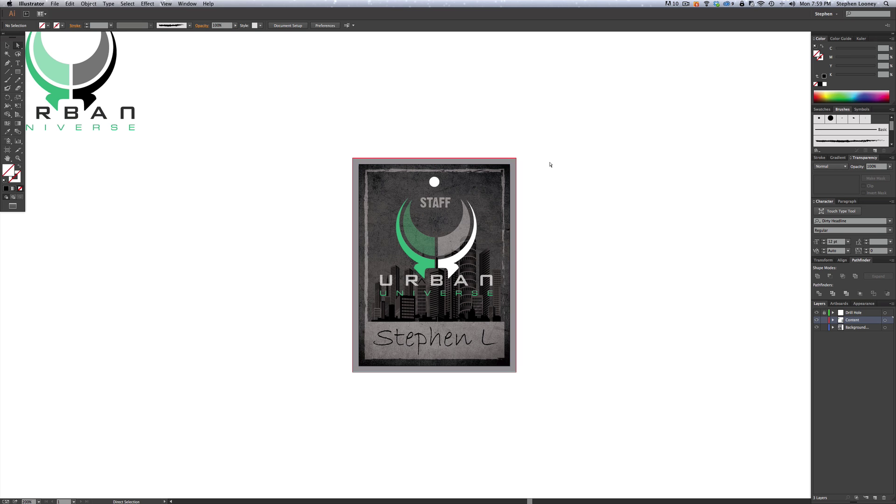
{"action": "left_click", "coordinate": [512, 188]}
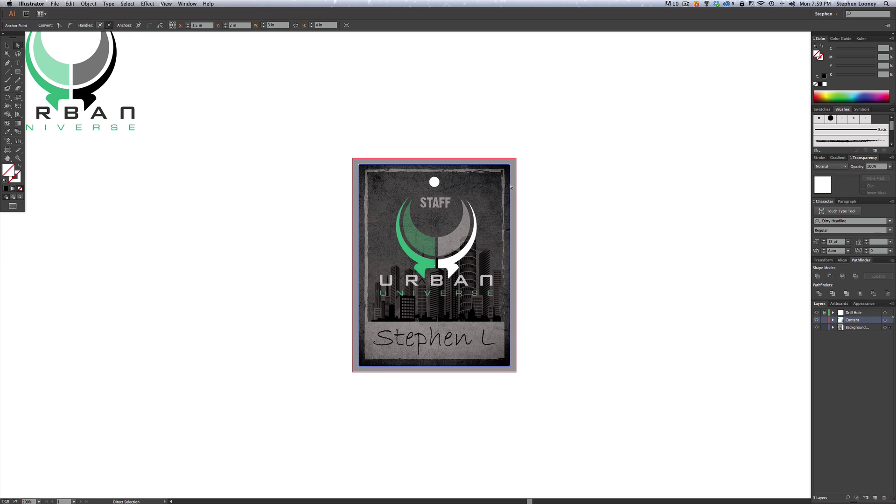
{"action": "left_click_drag", "start_coordinate": [512, 188], "coordinate": [486, 158]}
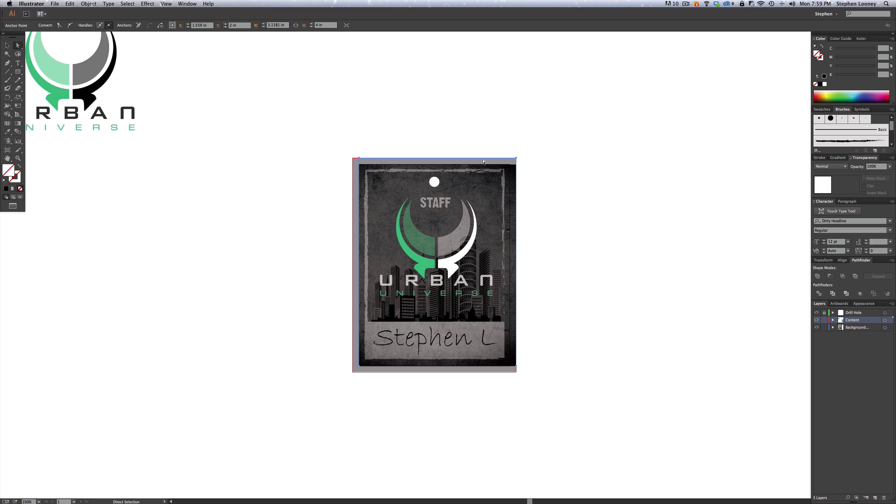
{"action": "left_click_drag", "start_coordinate": [359, 223], "coordinate": [353, 224]}
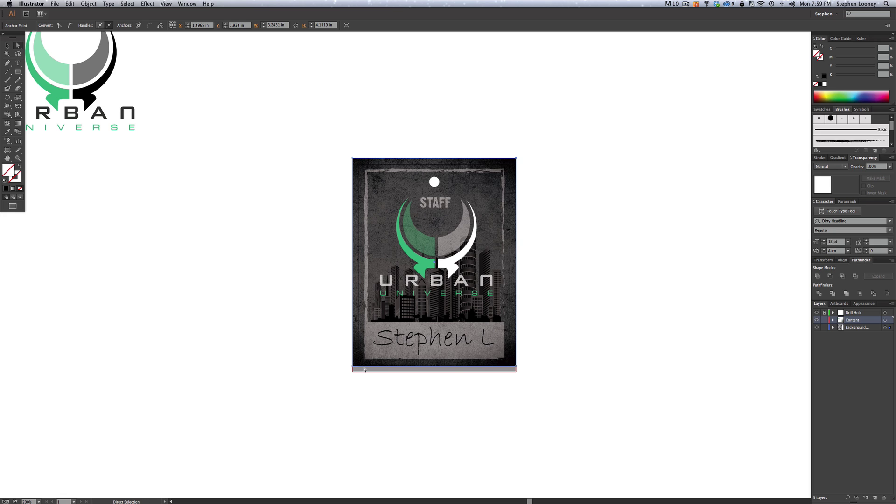
{"action": "left_click_drag", "start_coordinate": [365, 369], "coordinate": [364, 372]}
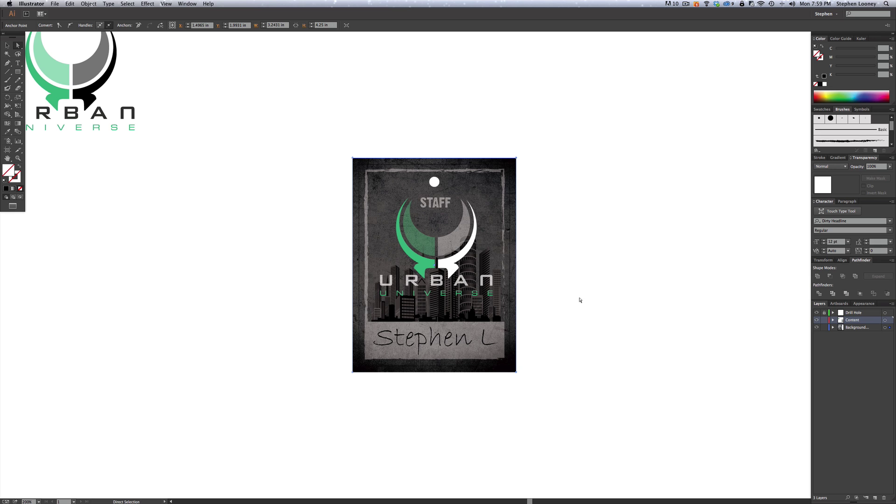
{"action": "left_click", "coordinate": [7, 46]}
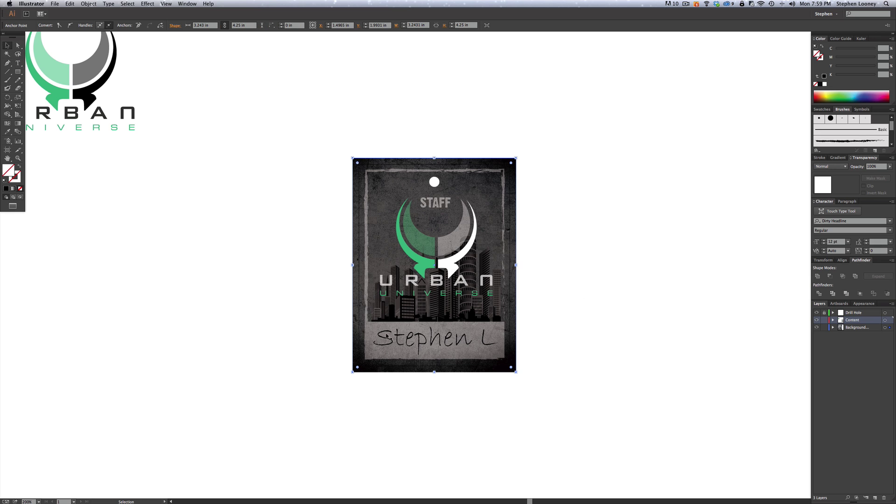
{"action": "left_click", "coordinate": [371, 359]}
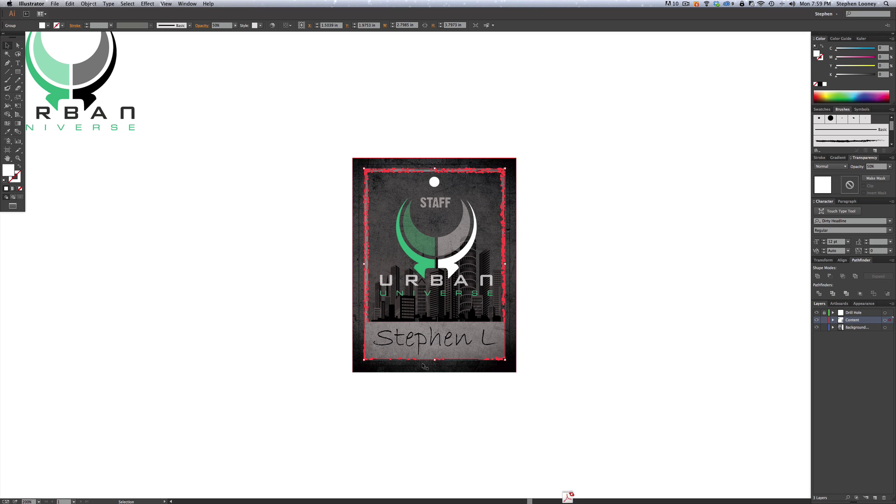
{"action": "left_click", "coordinate": [554, 300]}
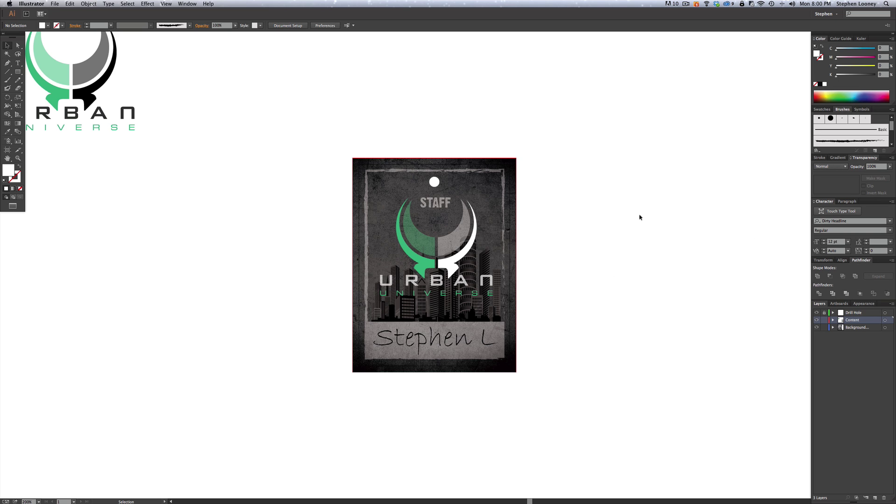
Step: Try duplicating Artboard 1 with its badge artwork and undo the duplication
{"action": "left_click", "coordinate": [841, 304]}
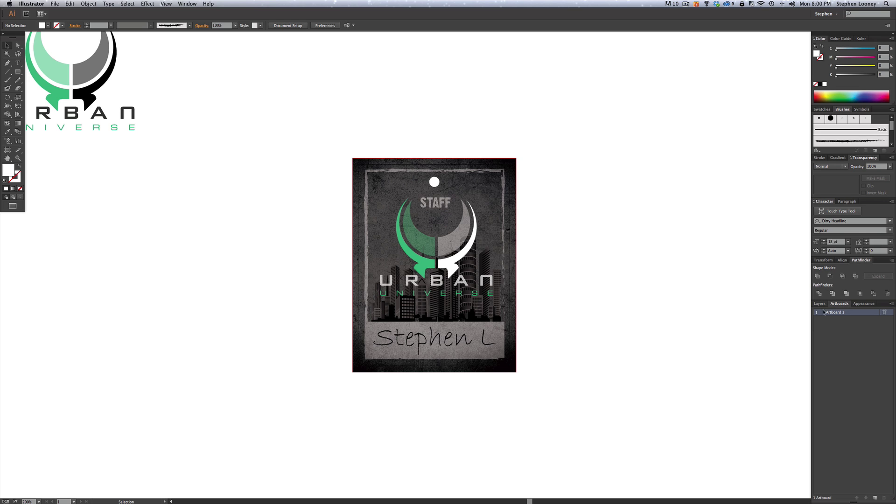
{"action": "left_click", "coordinate": [505, 308], "text": "alt+super"}
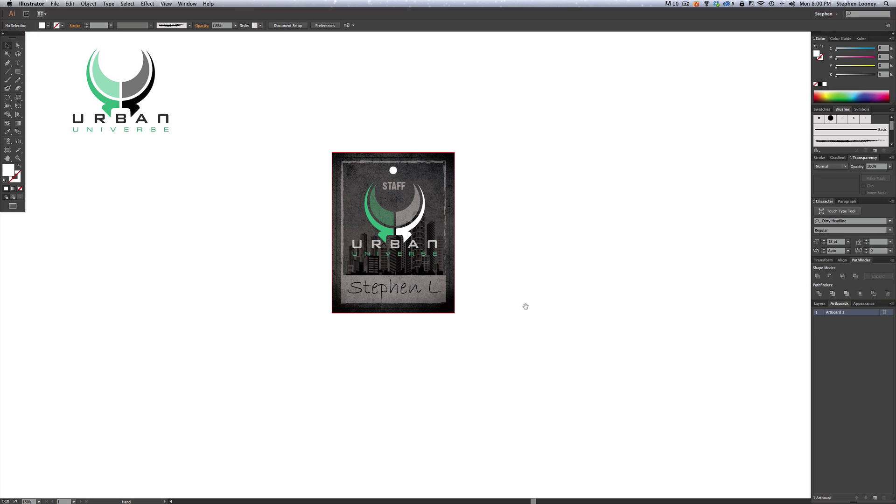
{"action": "left_click_drag", "start_coordinate": [524, 306], "coordinate": [491, 305]}
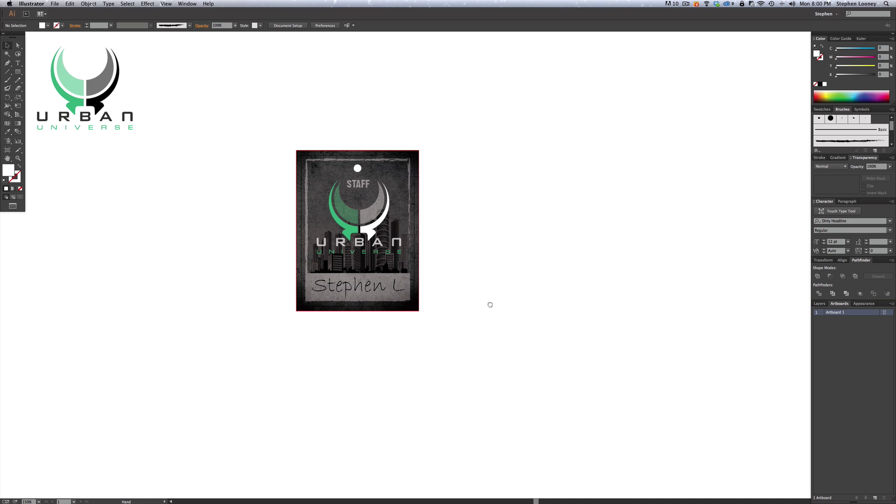
{"action": "double_click", "coordinate": [837, 313]}
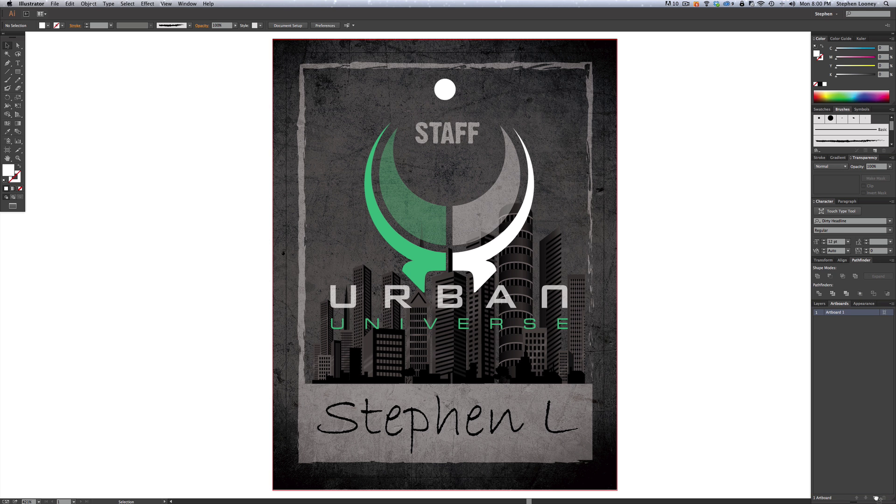
{"action": "left_click", "coordinate": [875, 497]}
{"action": "left_click", "coordinate": [687, 300], "text": "alt+super"}
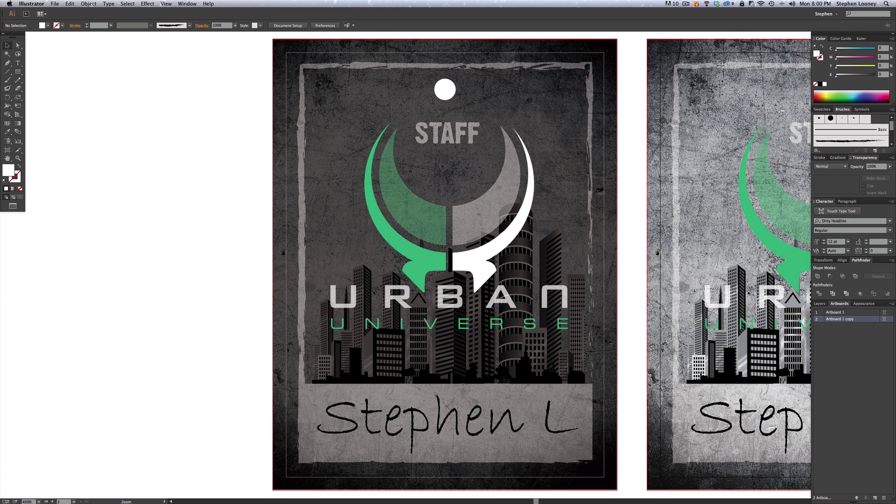
{"action": "left_click", "coordinate": [820, 304]}
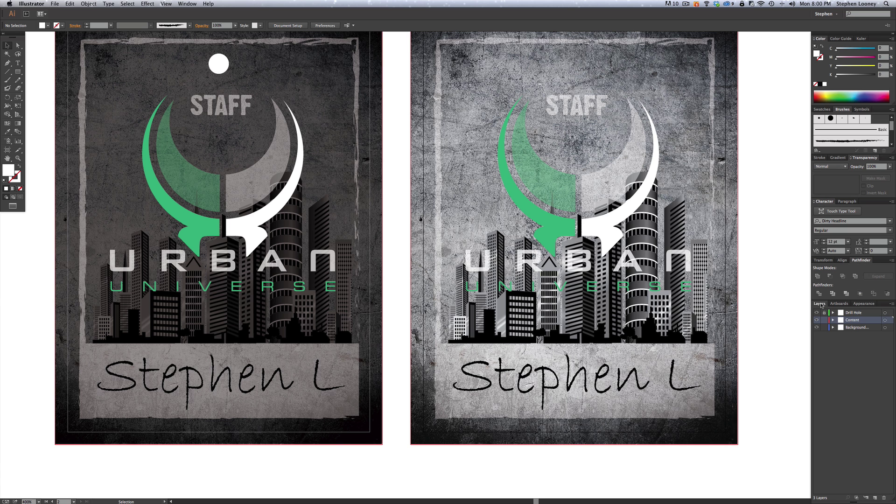
{"action": "key", "text": "super+z"}
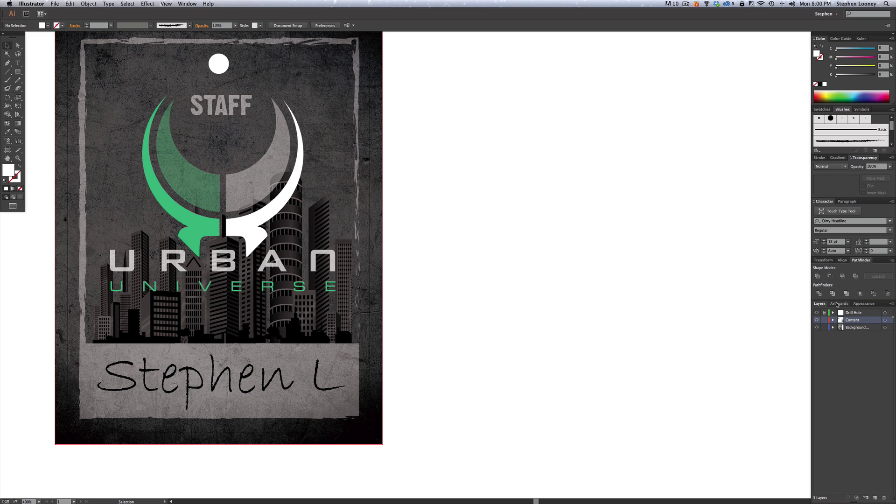
Step: Unlock the Drill Hole layer and all remaining locked objects on the badge
{"action": "left_click", "coordinate": [546, 235], "text": "alt+super"}
{"action": "left_click", "coordinate": [546, 235], "text": "alt+super"}
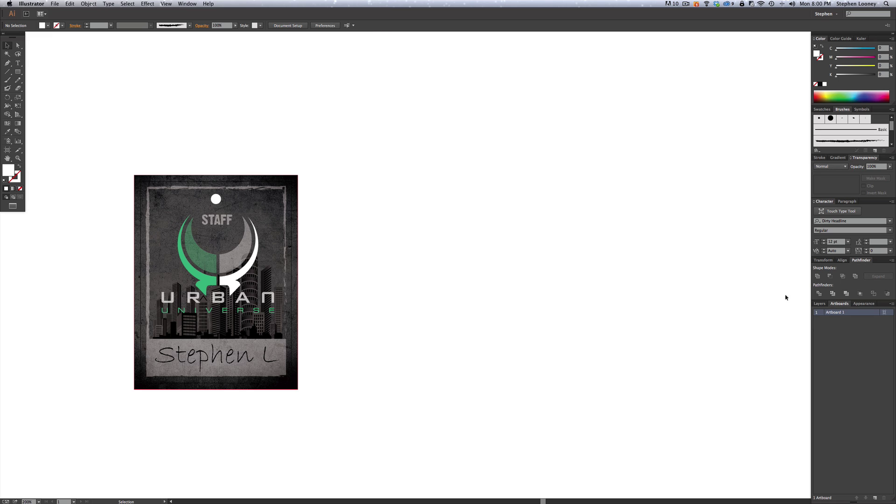
{"action": "left_click", "coordinate": [820, 303]}
{"action": "left_click", "coordinate": [824, 313]}
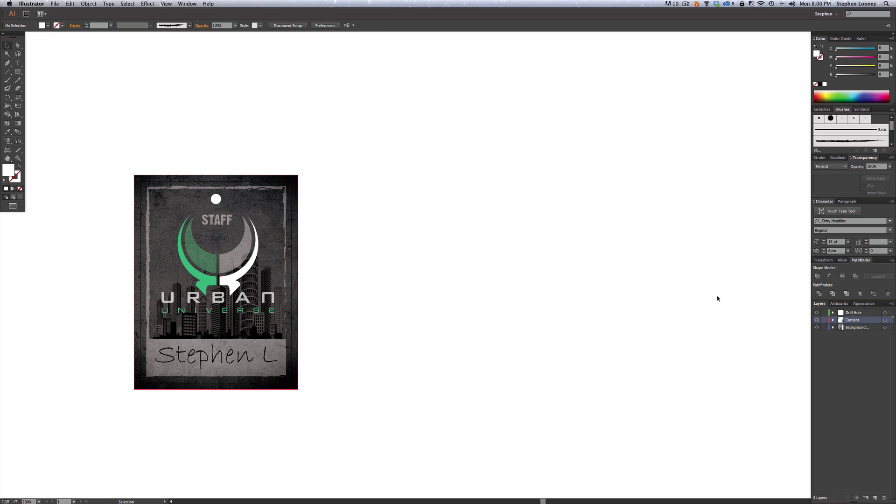
{"action": "scroll", "coordinate": [662, 285], "scroll_direction": "left", "scroll_amount": 1}
{"action": "left_click", "coordinate": [88, 3]}
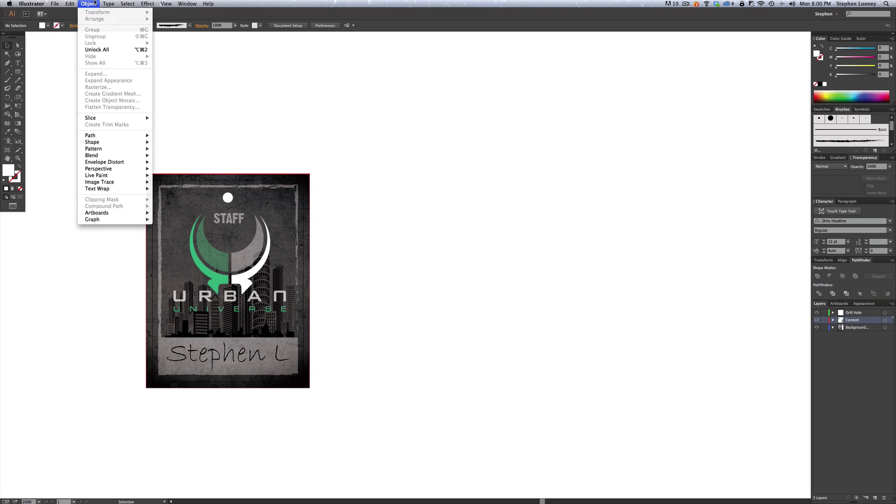
{"action": "left_click", "coordinate": [100, 51]}
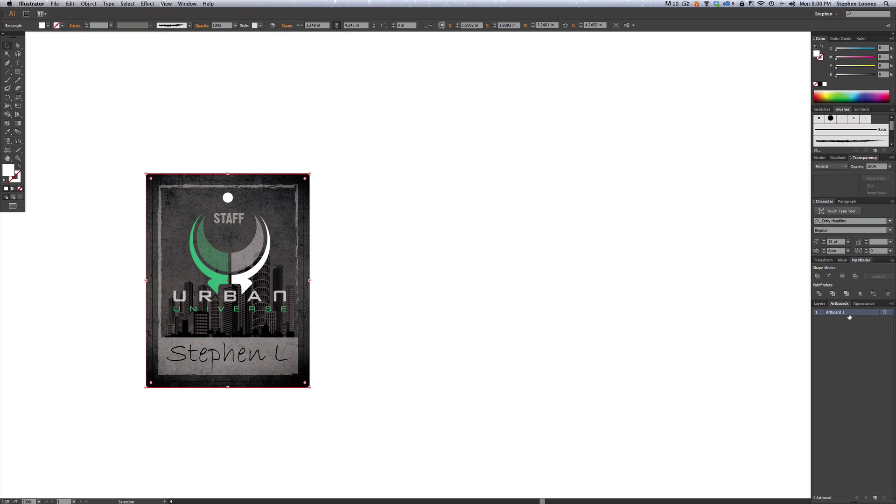
Step: Duplicate Artboard 1 together with the complete badge artwork
{"action": "double_click", "coordinate": [839, 313]}
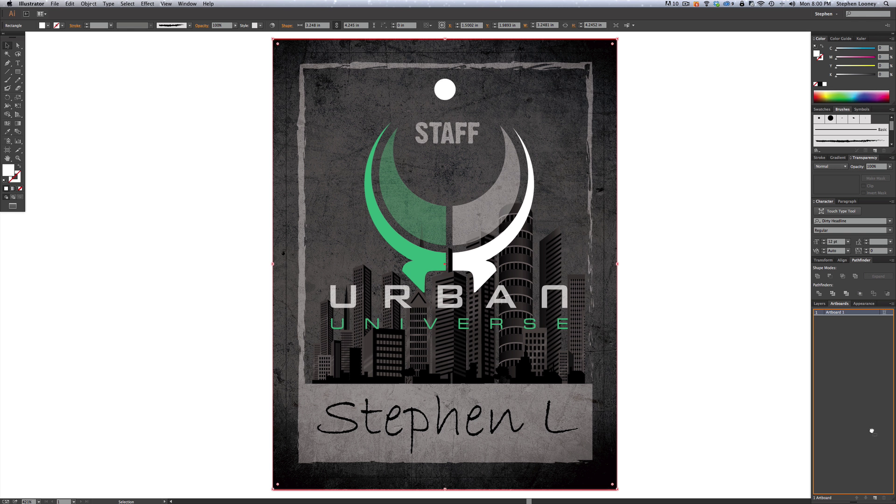
{"action": "left_click", "coordinate": [874, 498]}
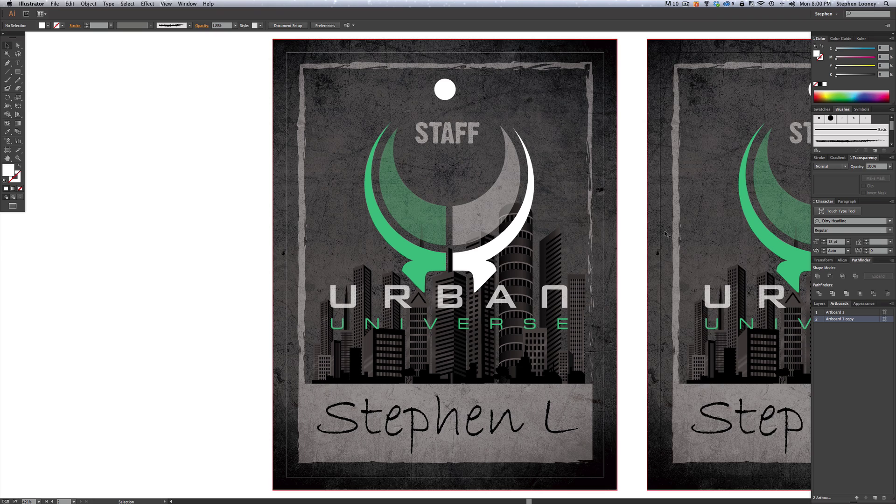
{"action": "left_click", "coordinate": [629, 258], "text": "alt+super"}
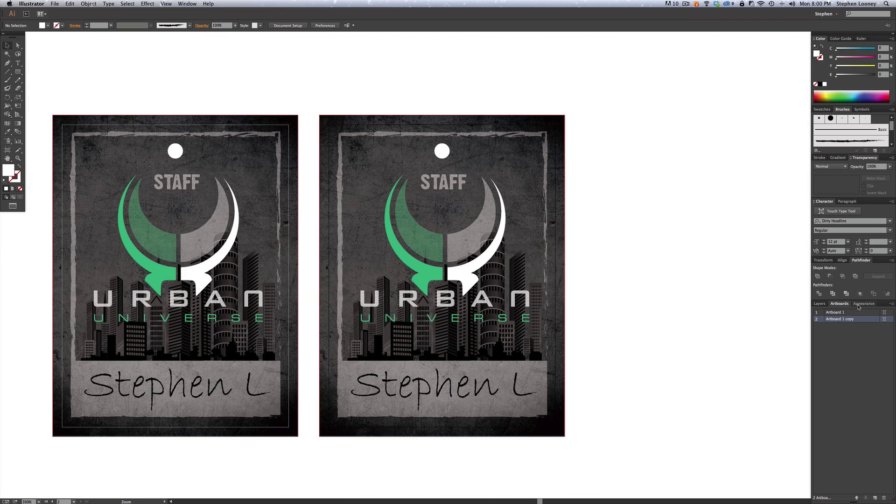
{"action": "double_click", "coordinate": [846, 321]}
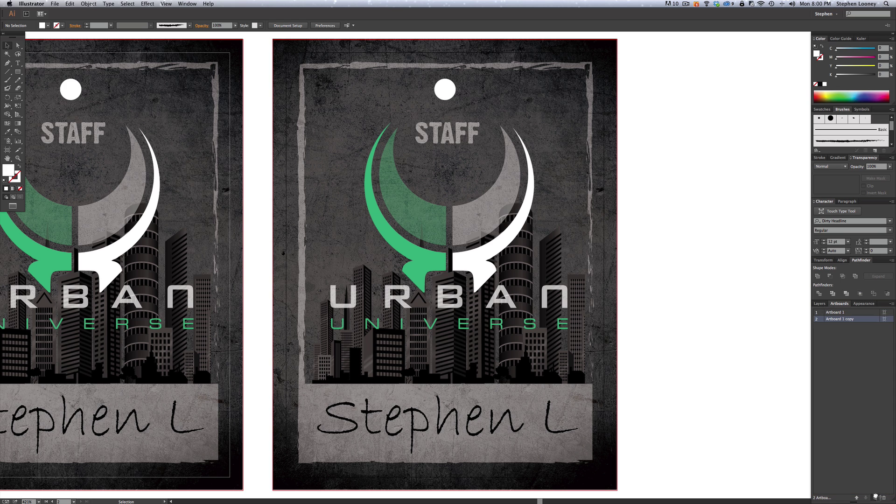
Step: Duplicate the second badge artboard with its artwork to make a third badge
{"action": "left_click", "coordinate": [875, 498]}
{"action": "left_click", "coordinate": [550, 250], "text": "alt+super"}
{"action": "left_click", "coordinate": [549, 250], "text": "alt+super"}
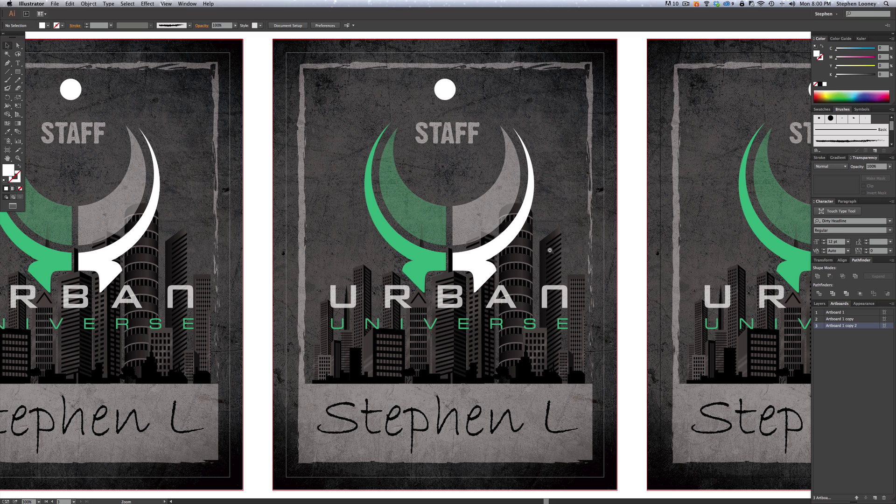
{"action": "left_click", "coordinate": [550, 250], "text": "alt+super"}
{"action": "left_click", "coordinate": [498, 245], "text": "alt+super"}
{"action": "scroll", "coordinate": [460, 241], "scroll_direction": "left", "scroll_amount": 5}
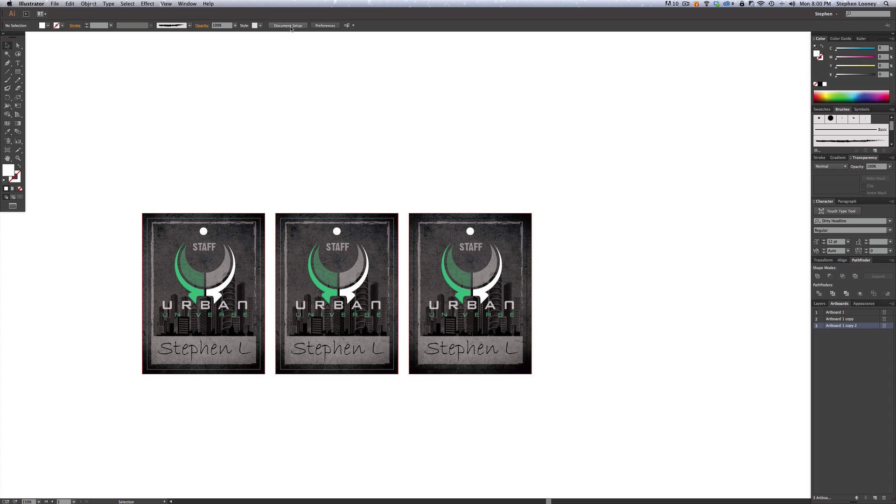
Step: Spread the artboards out, moving the third with its artwork to about X 9.76 in and the second to about X 5.6 in
{"action": "left_click", "coordinate": [289, 26]}
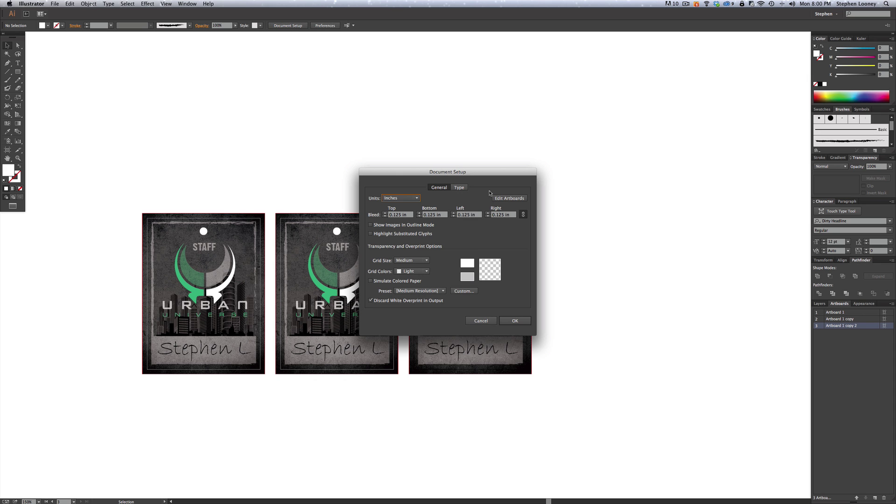
{"action": "left_click", "coordinate": [498, 201]}
{"action": "left_click_drag", "start_coordinate": [457, 221], "coordinate": [478, 221]}
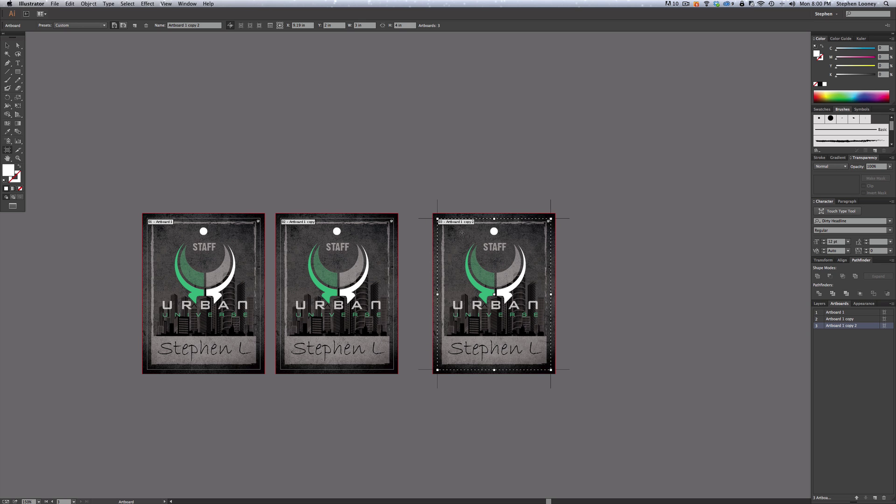
{"action": "left_click_drag", "start_coordinate": [471, 233], "coordinate": [493, 233]}
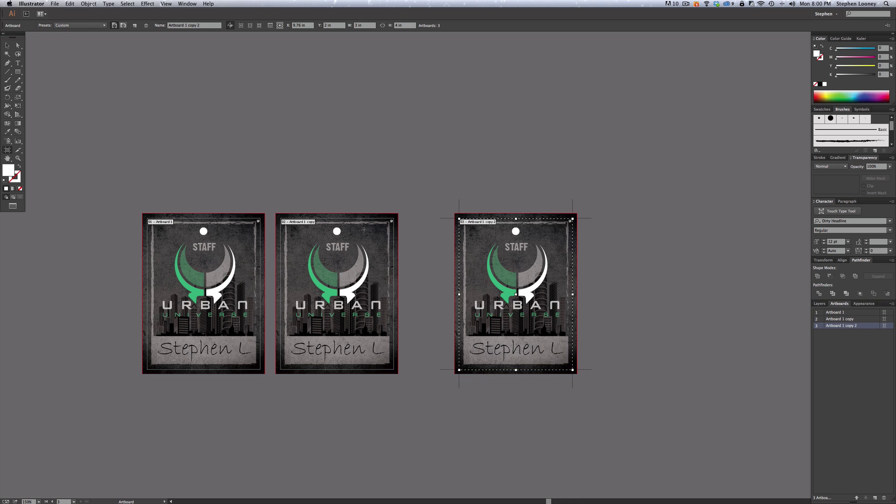
{"action": "left_click_drag", "start_coordinate": [362, 229], "coordinate": [384, 229]}
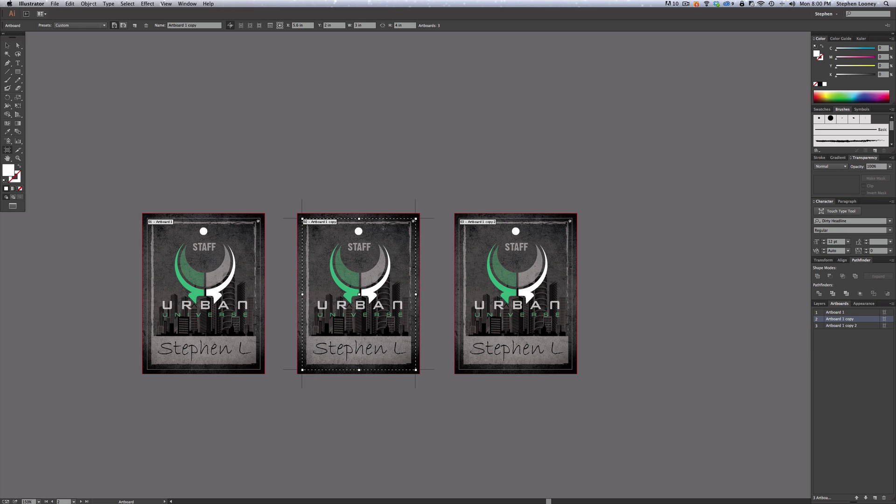
{"action": "left_click", "coordinate": [7, 45]}
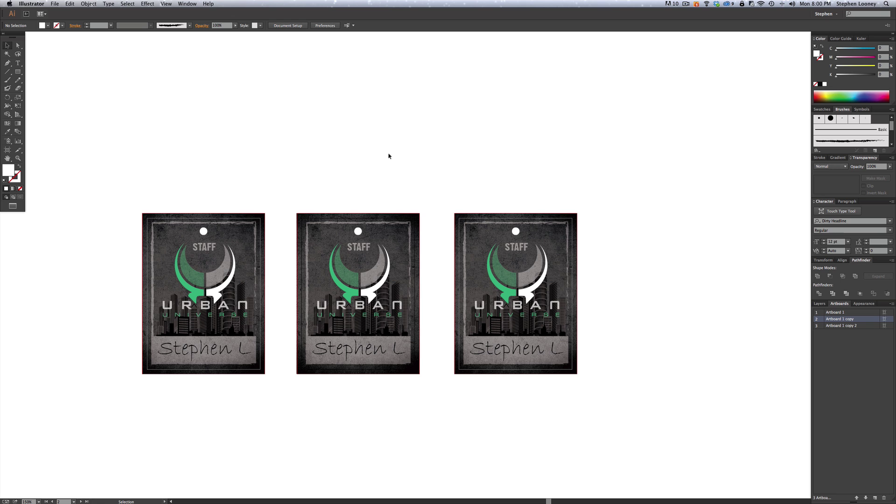
Step: Switch to the Letter U.ai document and examine the finished Staff, Crew and Guest badge designs
{"action": "left_click_drag", "start_coordinate": [388, 166], "coordinate": [424, 162]}
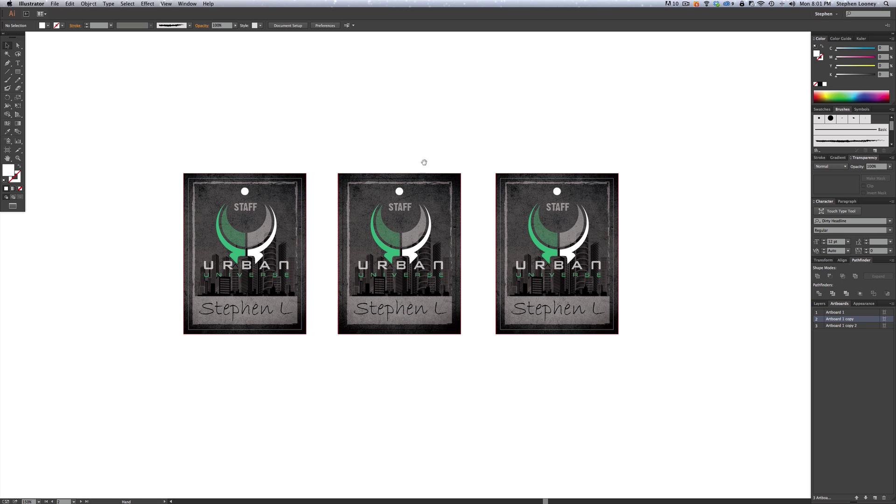
{"action": "left_click_drag", "start_coordinate": [272, 146], "coordinate": [280, 136]}
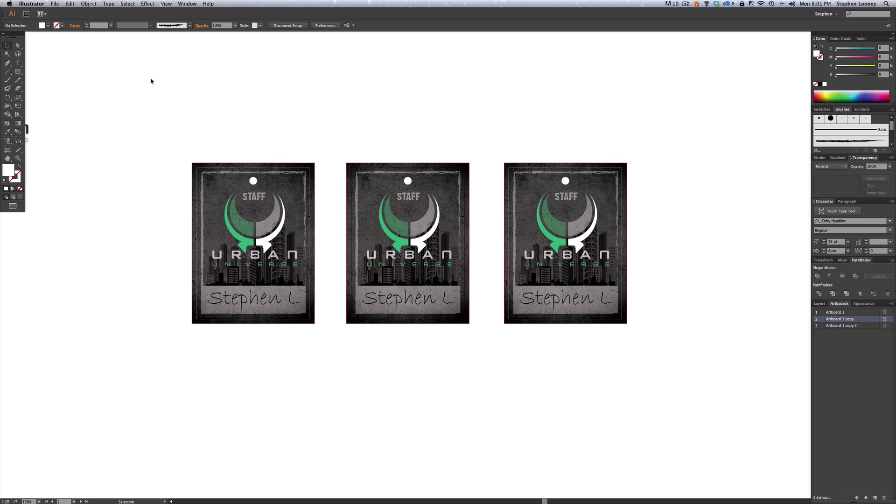
{"action": "key", "text": "f"}
{"action": "key", "text": "f"}
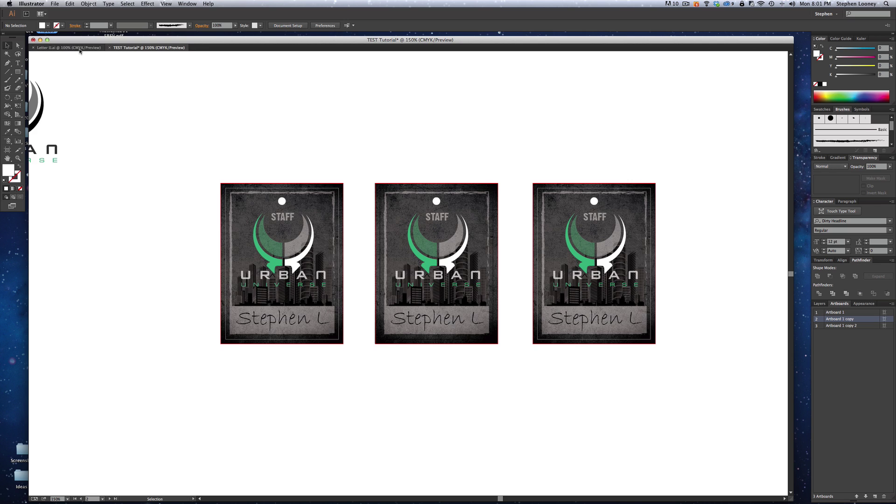
{"action": "left_click", "coordinate": [79, 50]}
{"action": "key", "text": "z"}
{"action": "left_click_drag", "start_coordinate": [313, 102], "coordinate": [686, 360]}
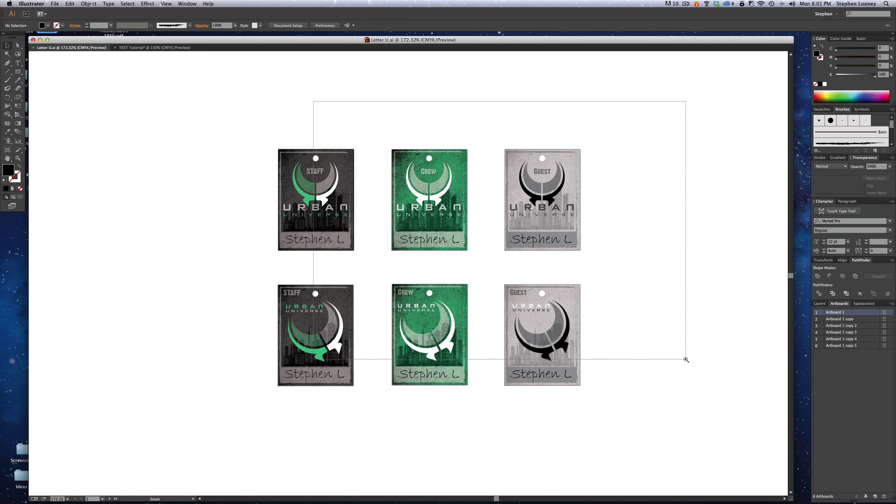
{"action": "key", "text": "v"}
{"action": "scroll", "coordinate": [385, 202], "scroll_direction": "left", "scroll_amount": 3}
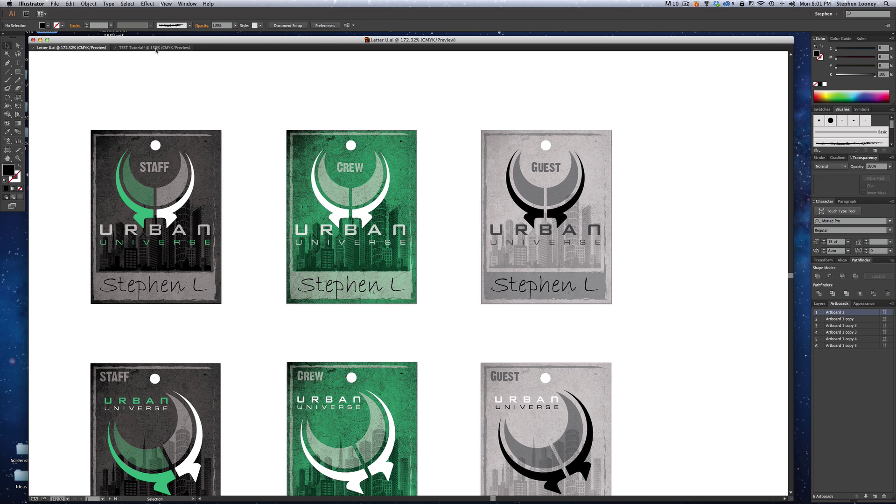
Step: Return to the TEST Tutorial document and change the second badge's STAFF label to CREW
{"action": "left_click", "coordinate": [157, 48]}
{"action": "double_click", "coordinate": [437, 217]}
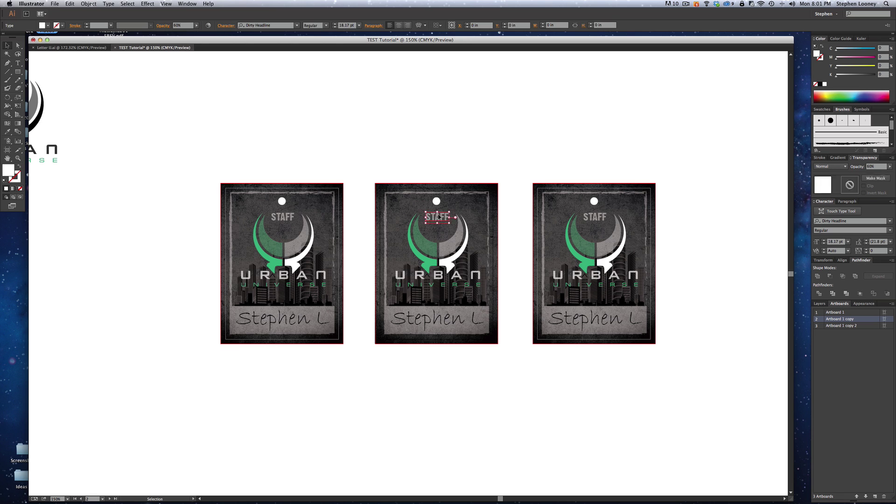
{"action": "type", "text": "CREW"}
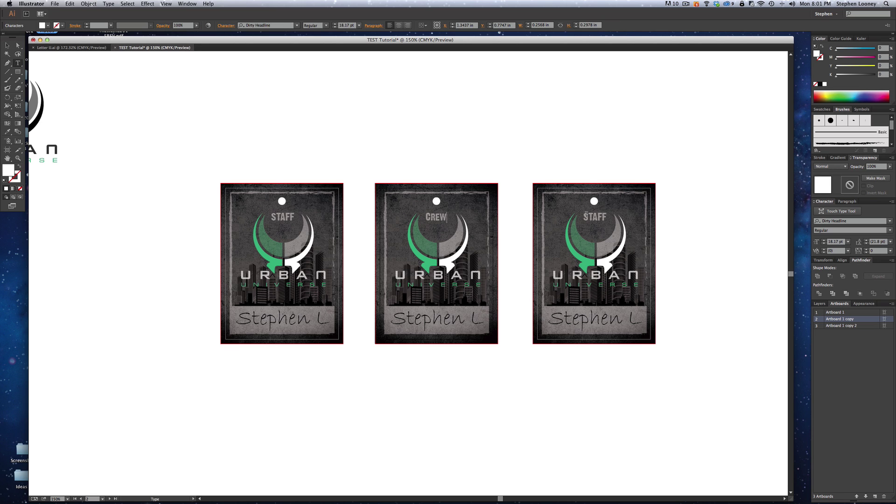
Step: Change the third badge's label to GUEST, centre-align its text and reposition it below the drill hole
{"action": "double_click", "coordinate": [587, 215]}
{"action": "type", "text": "GUEST"}
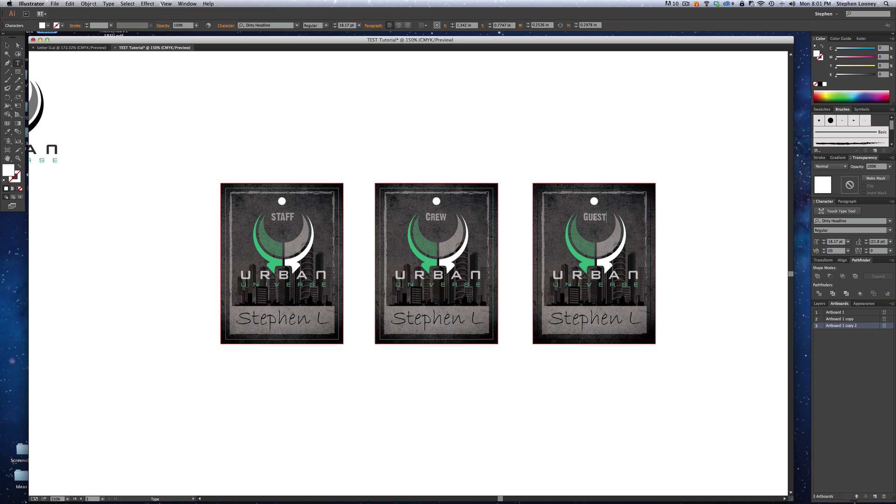
{"action": "key", "text": "Escape"}
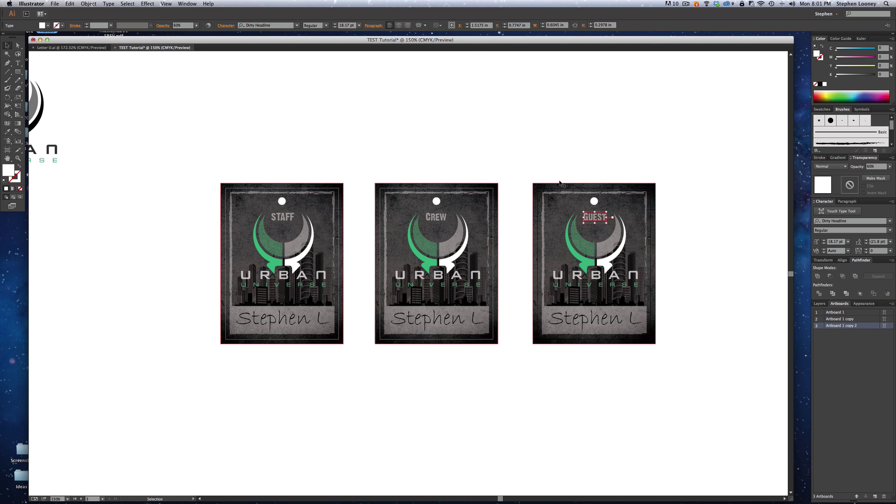
{"action": "left_click", "coordinate": [400, 26]}
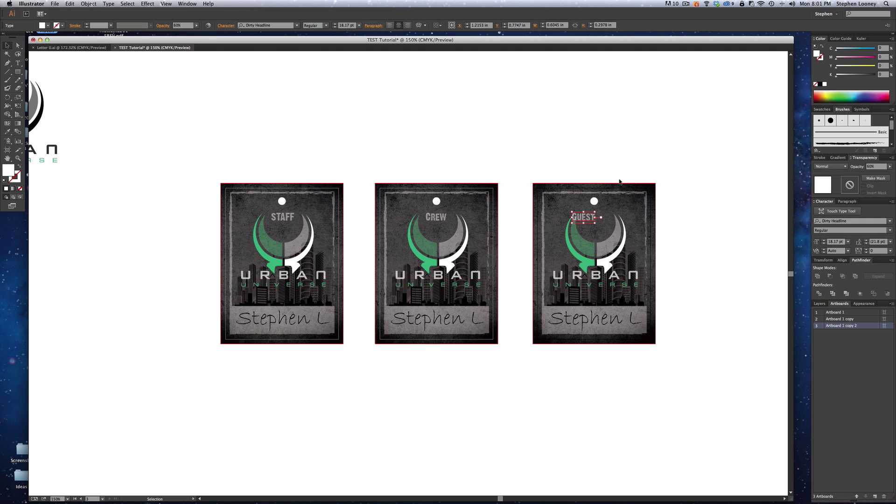
{"action": "left_click_drag", "start_coordinate": [587, 218], "coordinate": [598, 219]}
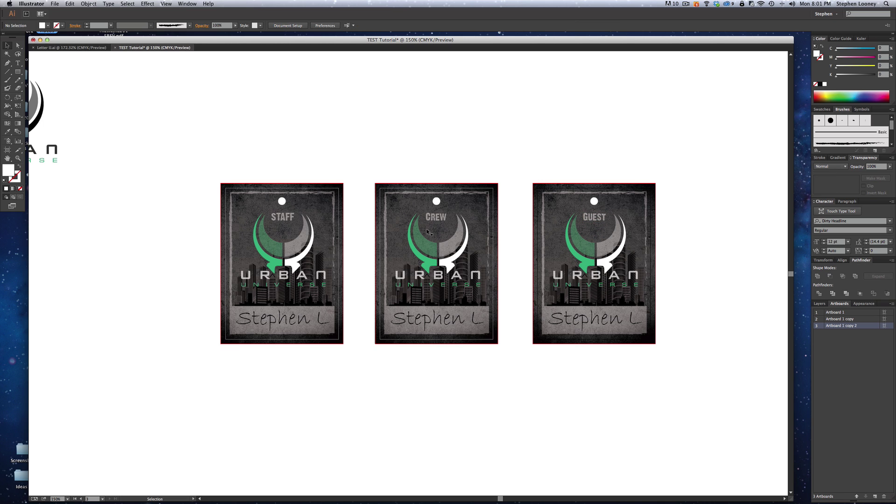
Step: Try extending the Crew label with placeholder letters and undo the extra text, keeping the Guest label centred
{"action": "left_click", "coordinate": [436, 218]}
{"action": "double_click", "coordinate": [447, 215]}
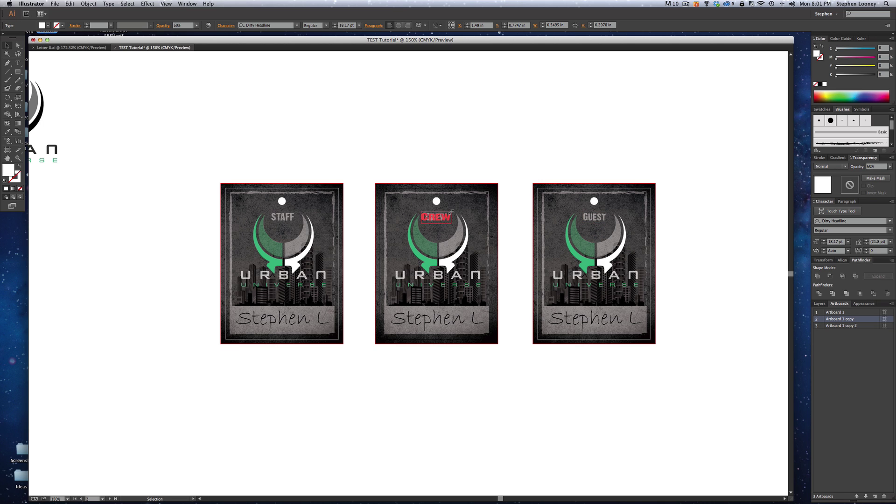
{"action": "type", "text": "AS"}
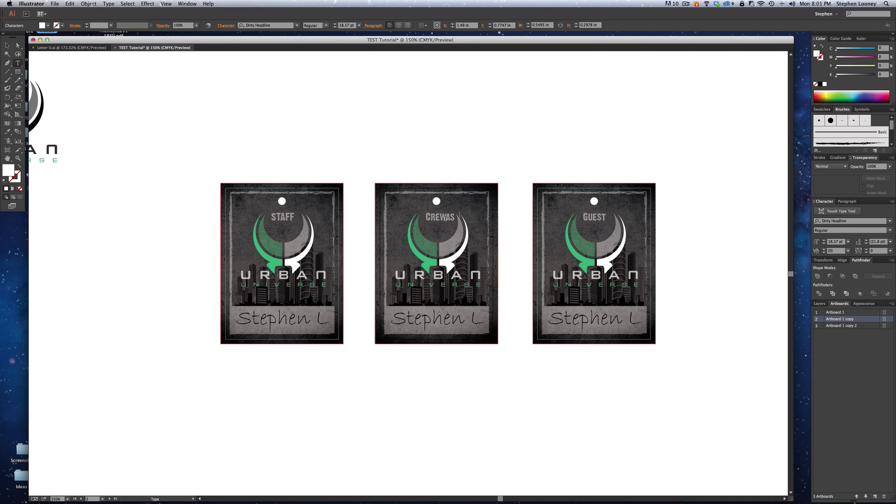
{"action": "type", "text": "DFASDFASDF"}
{"action": "key", "text": "super+z"}
{"action": "key", "text": "super+z"}
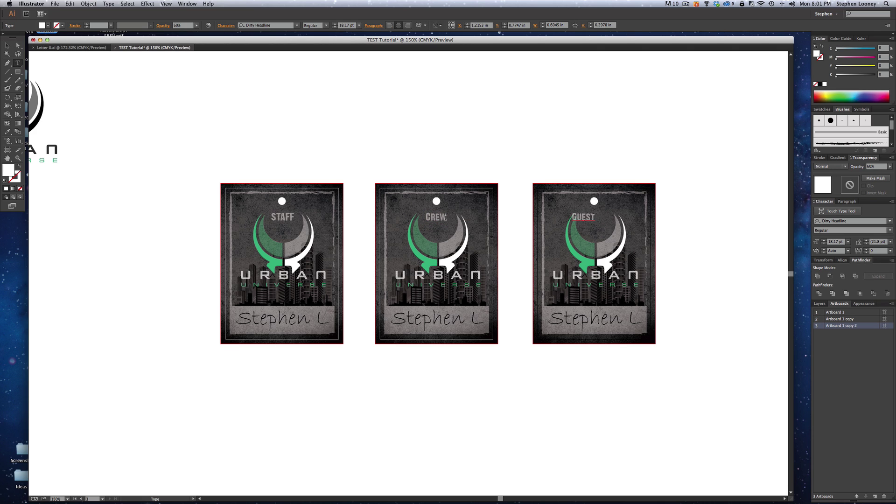
{"action": "key", "text": "super+shift+z"}
{"action": "key", "text": "Escape"}
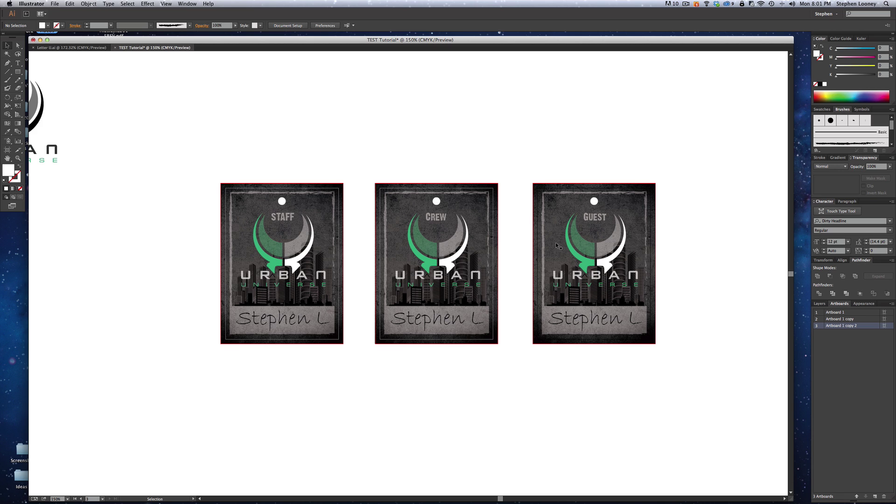
Step: Fill the Crew badge's dark overlay rectangle with the emblem's green and set its blending mode to Multiply
{"action": "left_click", "coordinate": [467, 206]}
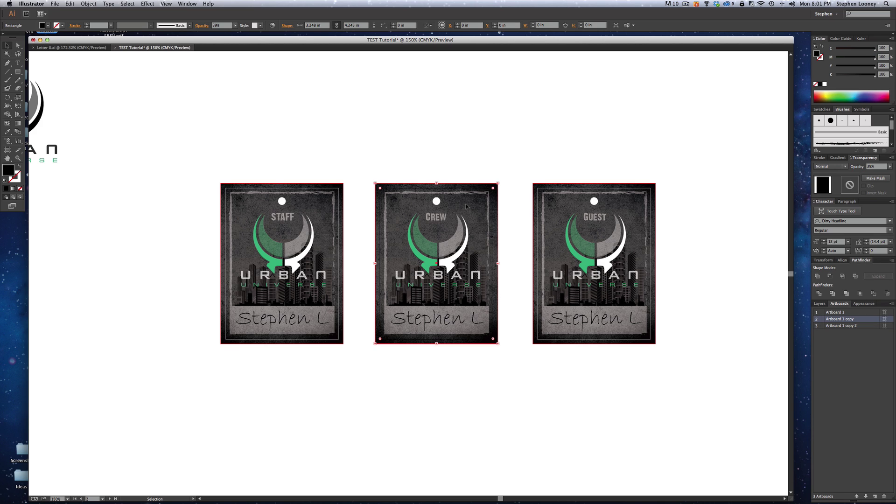
{"action": "left_click", "coordinate": [820, 303]}
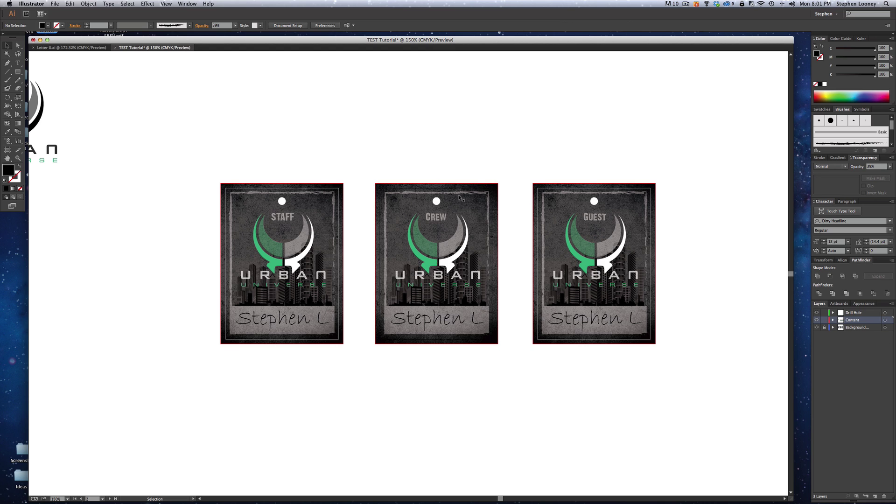
{"action": "left_click_drag", "start_coordinate": [435, 200], "coordinate": [439, 181]}
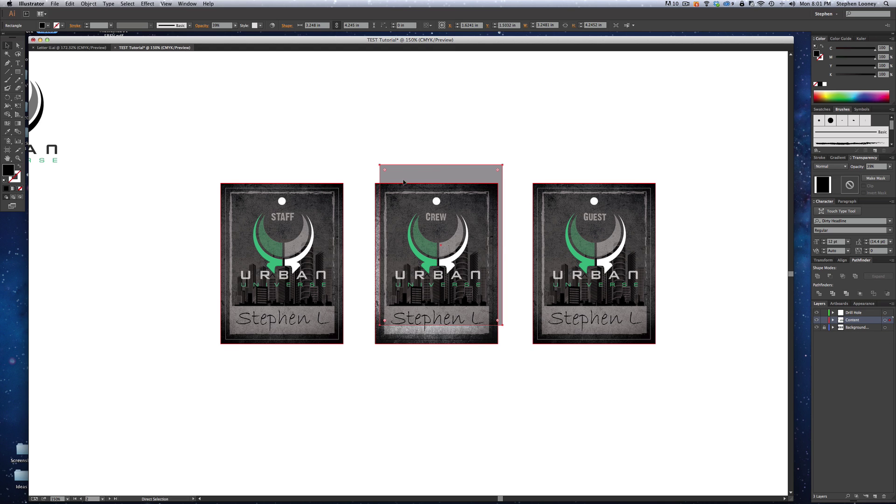
{"action": "key", "text": "cmd+z"}
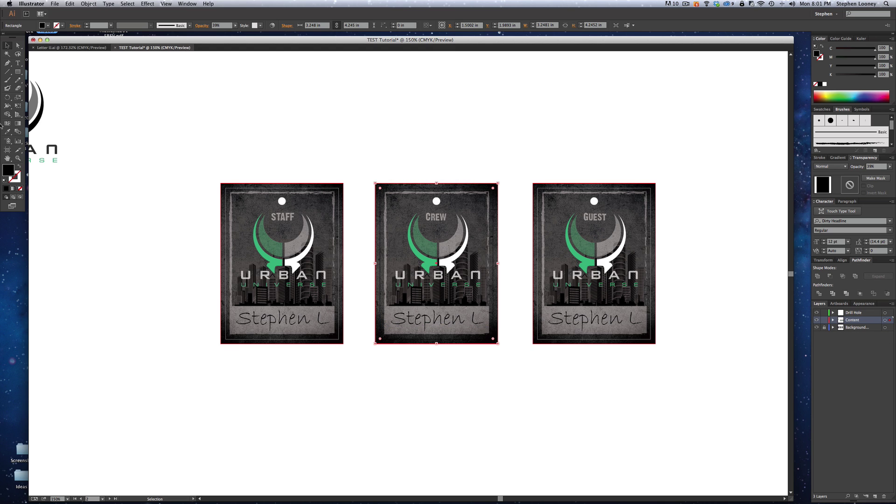
{"action": "left_click", "coordinate": [8, 135]}
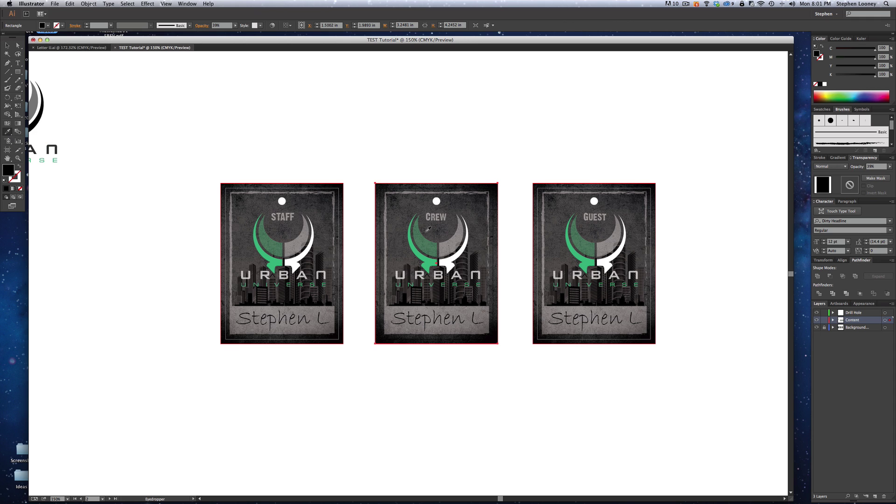
{"action": "left_click", "coordinate": [424, 254]}
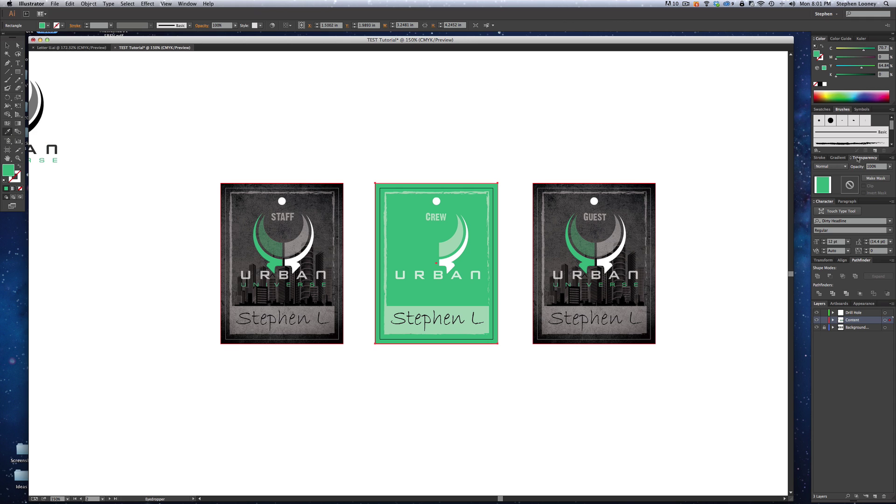
{"action": "left_click", "coordinate": [844, 167]}
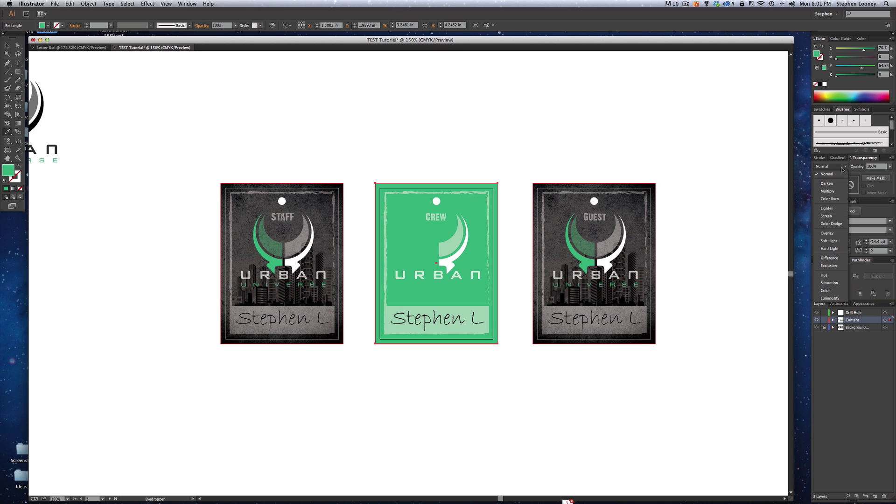
{"action": "left_click", "coordinate": [835, 192]}
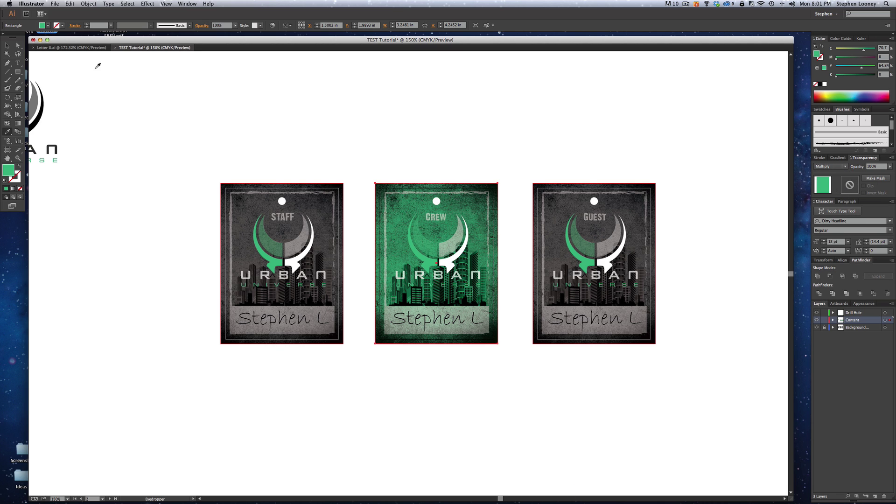
Step: Following the Letter U reference, fill the green inner crescent and outer horn of the Crew badge's emblem with white
{"action": "left_click", "coordinate": [83, 48]}
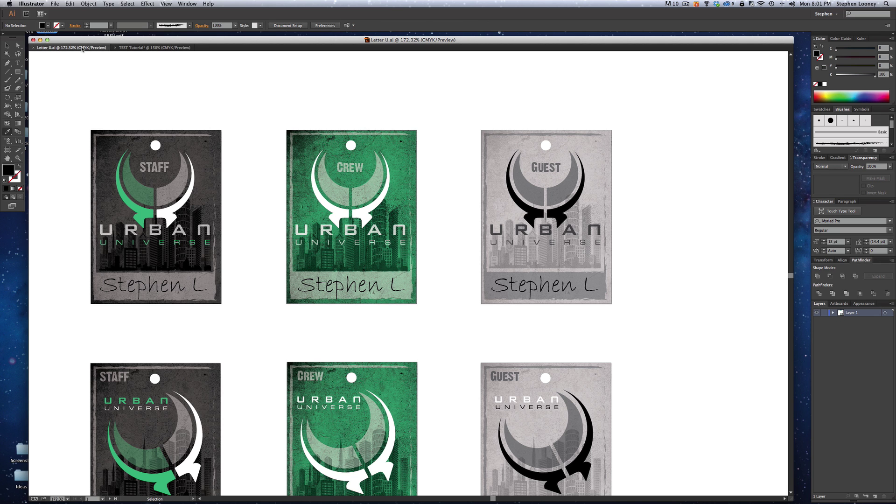
{"action": "left_click", "coordinate": [156, 48]}
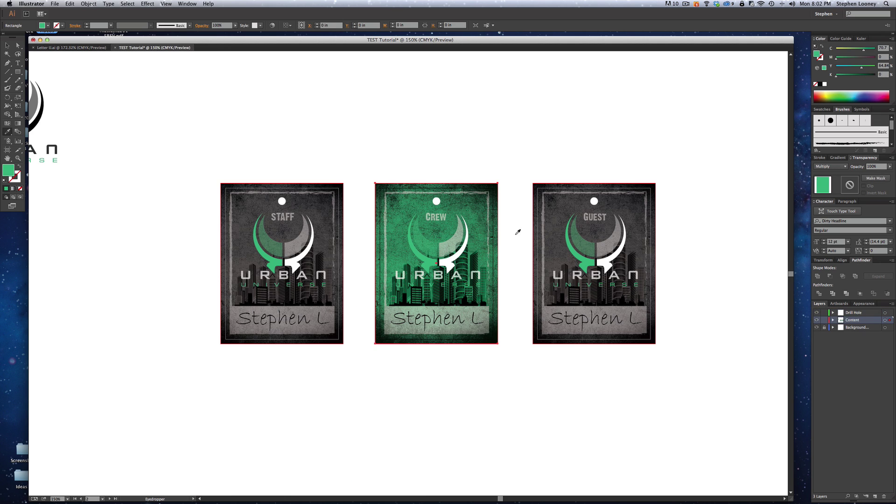
{"action": "left_click", "coordinate": [413, 144]}
{"action": "left_click_drag", "start_coordinate": [274, 133], "coordinate": [704, 441]}
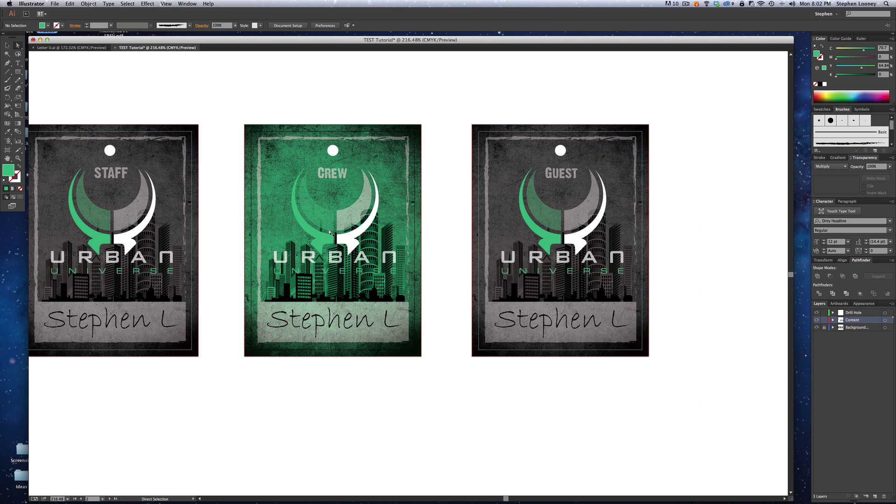
{"action": "left_click", "coordinate": [326, 226]}
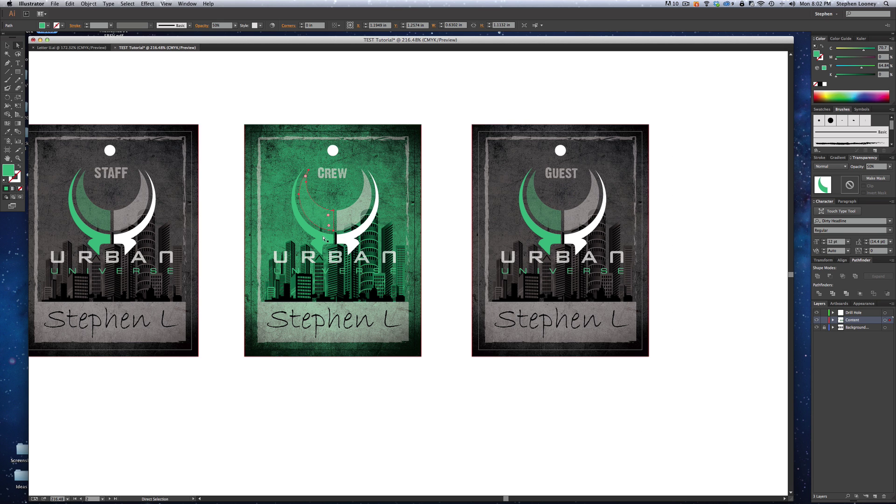
{"action": "left_click", "coordinate": [324, 242], "text": "shift"}
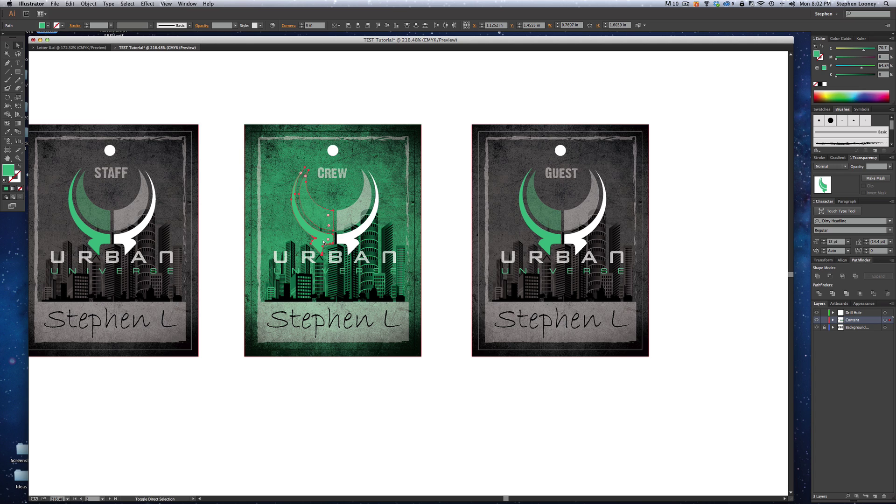
{"action": "left_click", "coordinate": [824, 85]}
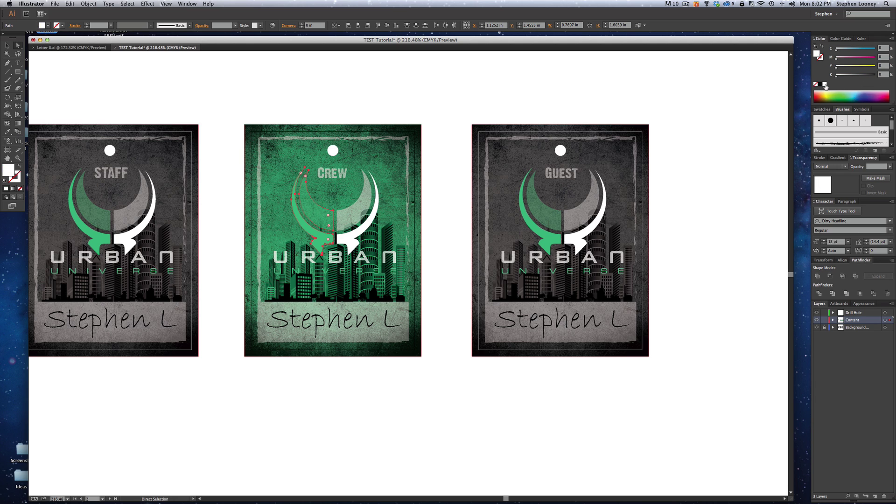
{"action": "left_click", "coordinate": [359, 107]}
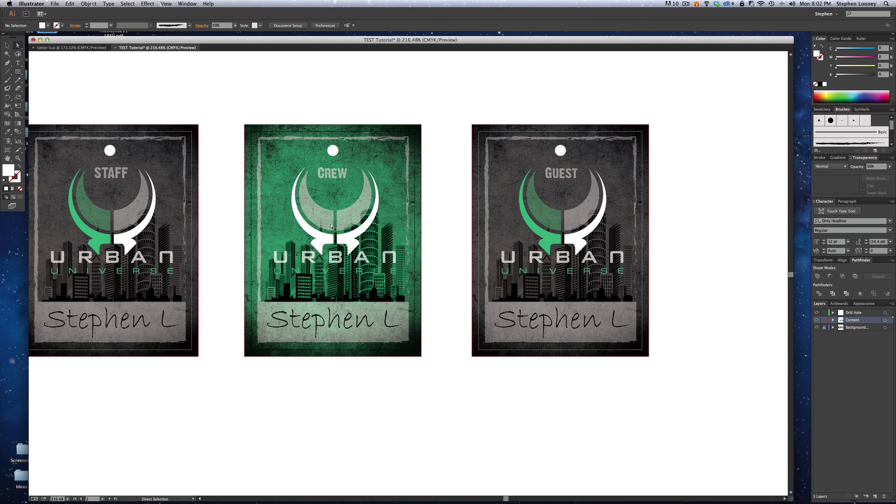
Step: Set the opacity of the Crew badge's URBAN lettering to 100%
{"action": "key", "text": "v"}
{"action": "left_click", "coordinate": [331, 256]}
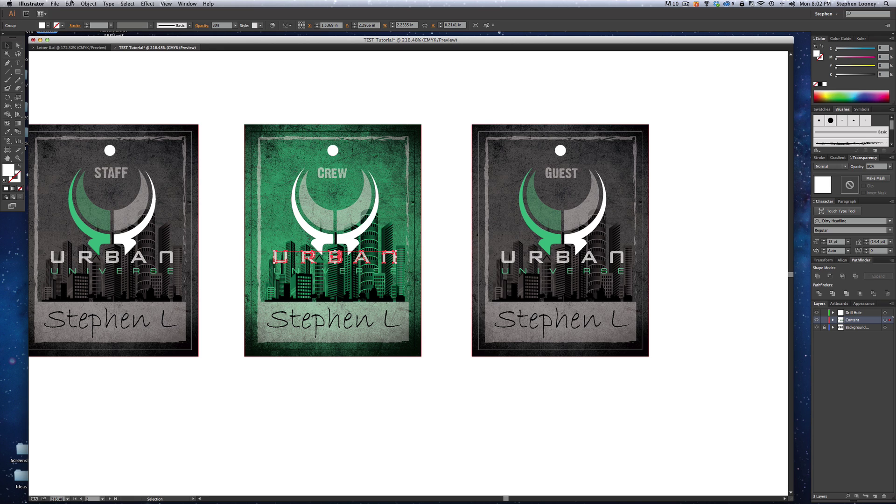
{"action": "left_click", "coordinate": [88, 4]}
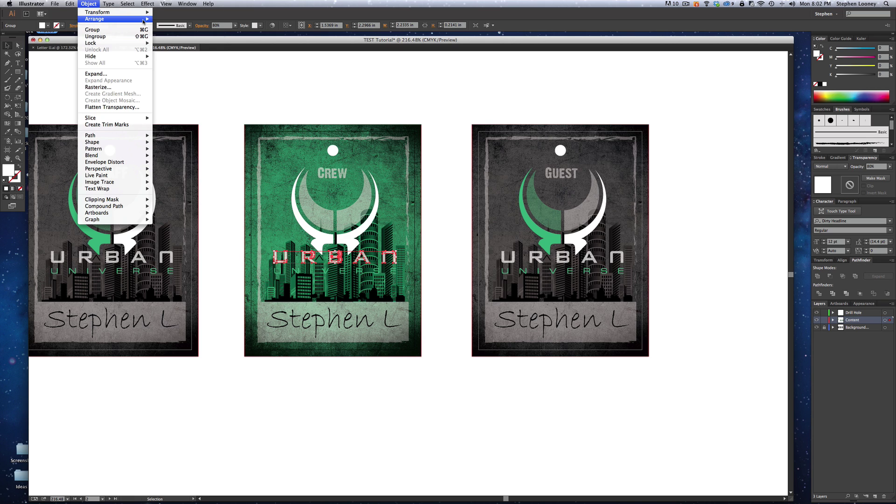
{"action": "left_click", "coordinate": [183, 20]}
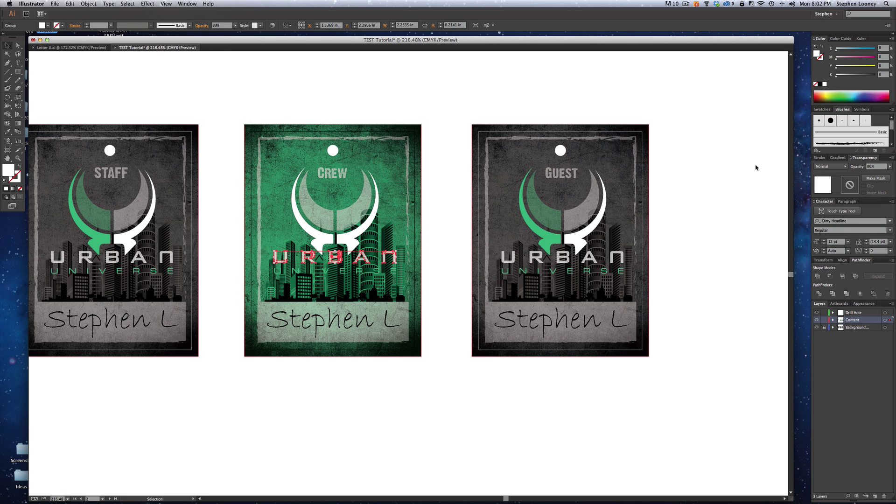
{"action": "left_click", "coordinate": [885, 167]}
{"action": "left_click", "coordinate": [340, 120]}
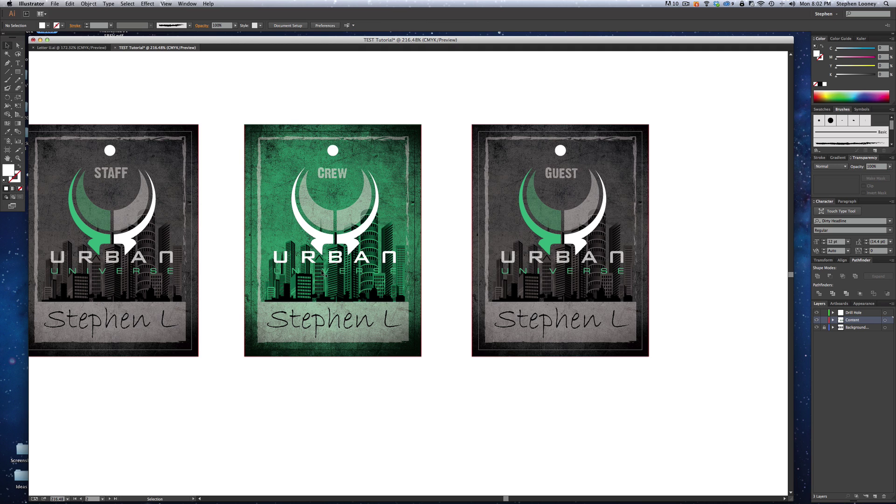
Step: Fill the Crew badge's UNIVERSE lettering with white and set the Staff badge's URBAN lettering to 100% opacity
{"action": "left_click", "coordinate": [325, 274]}
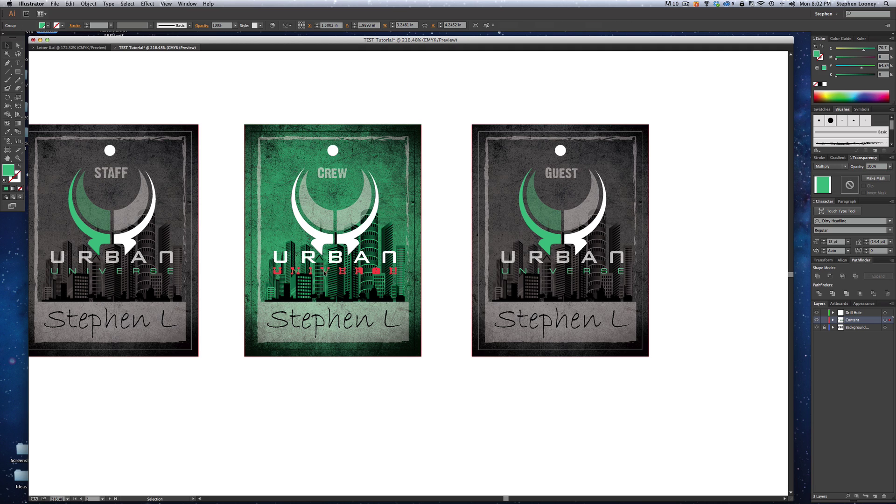
{"action": "left_click", "coordinate": [825, 84]}
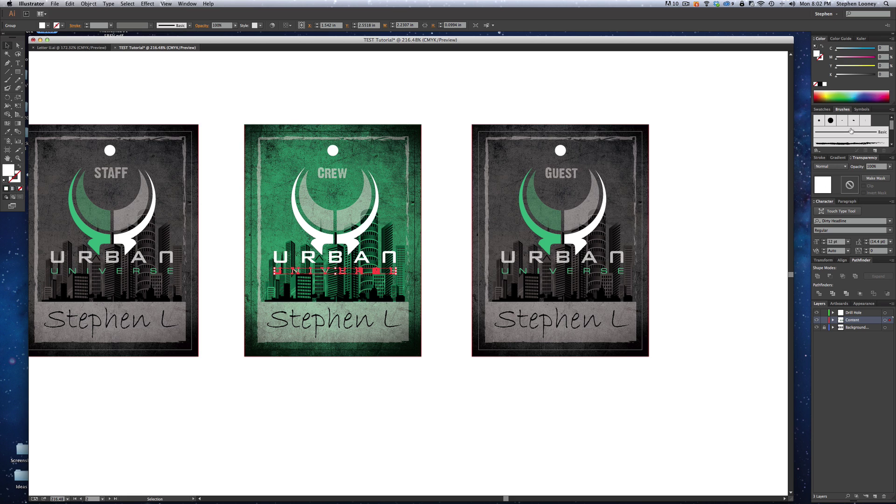
{"action": "left_click", "coordinate": [339, 122]}
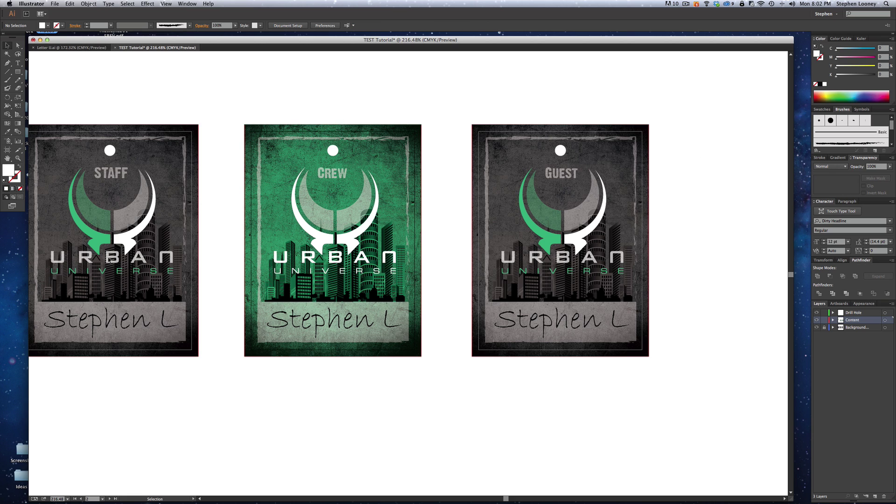
{"action": "left_click", "coordinate": [109, 258]}
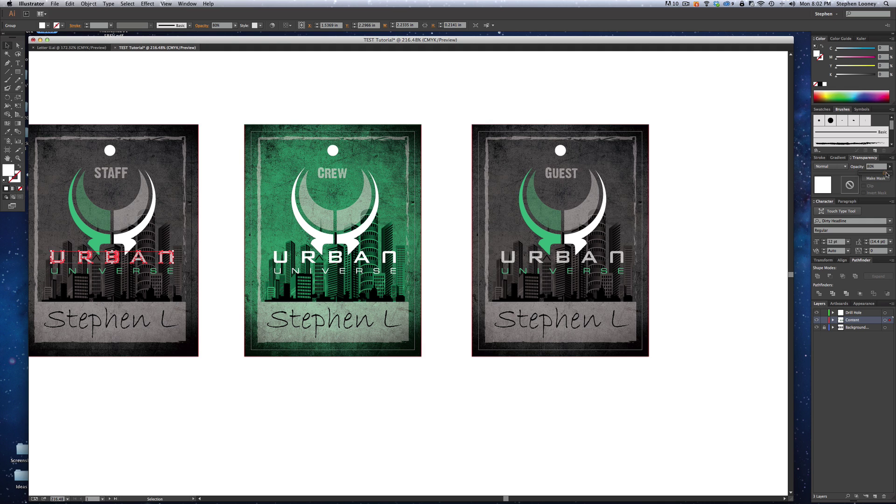
{"action": "left_click", "coordinate": [457, 107]}
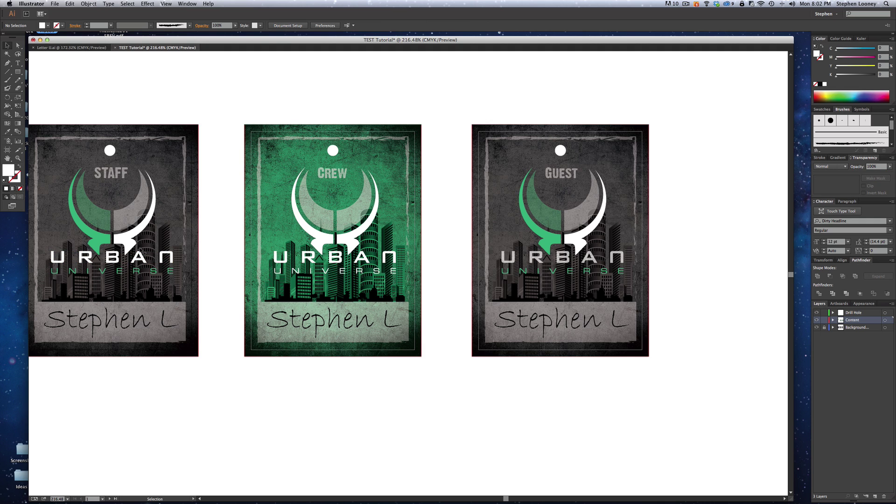
Step: Change the Guest badge's dark overlay rectangle to a mid grey mixed from black only
{"action": "left_click", "coordinate": [512, 160]}
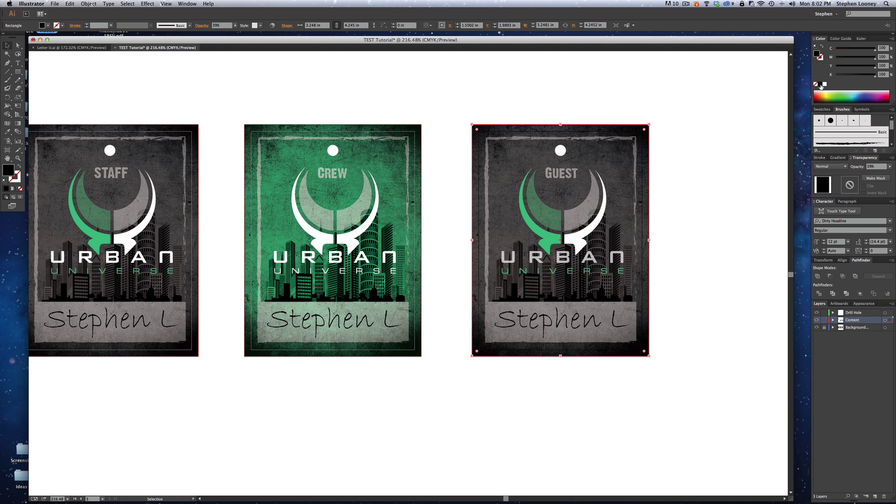
{"action": "mouse_move", "coordinate": [876, 67]}
{"action": "left_mouse_down"}
{"action": "mouse_move", "coordinate": [830, 68]}
{"action": "mouse_move", "coordinate": [854, 50]}
{"action": "mouse_move", "coordinate": [836, 50]}
{"action": "mouse_move", "coordinate": [875, 49]}
{"action": "left_mouse_up"}
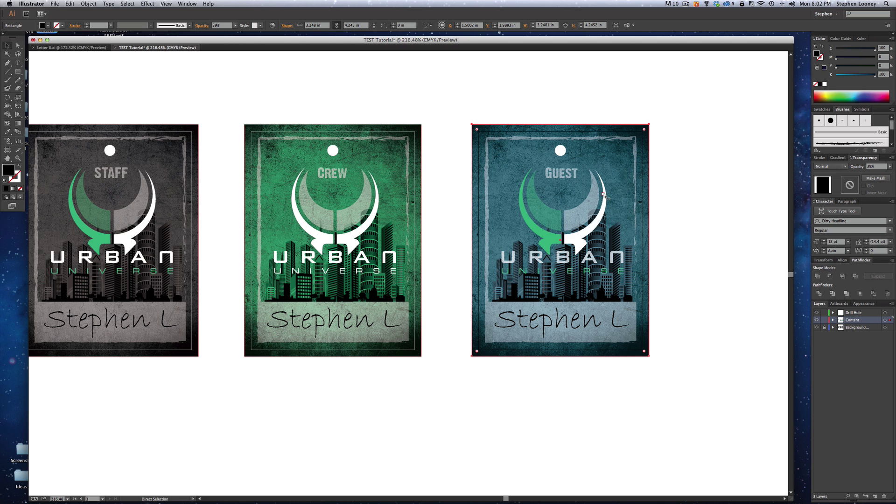
{"action": "left_click", "coordinate": [820, 84]}
{"action": "left_click_drag", "start_coordinate": [876, 77], "coordinate": [863, 77]}
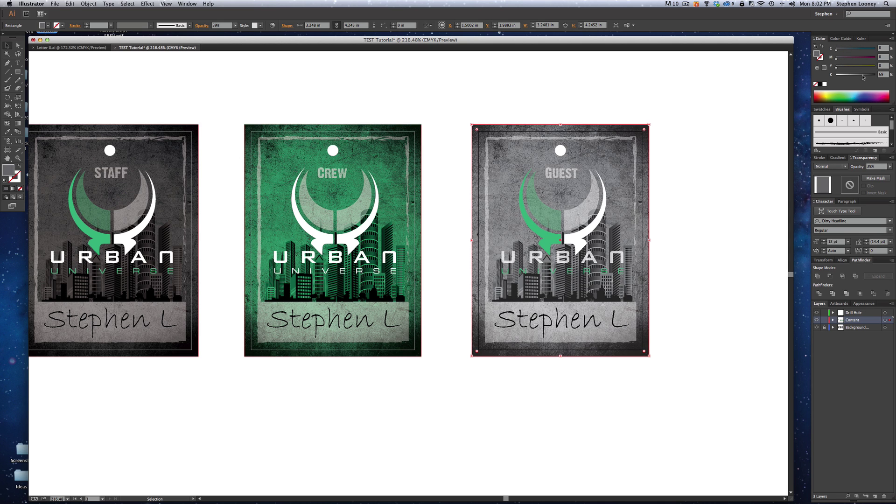
Step: Check the Guest overlay in the Letter U reference, then set the tutorial badge's overlay to 85% black and 80% opacity
{"action": "left_click", "coordinate": [70, 47]}
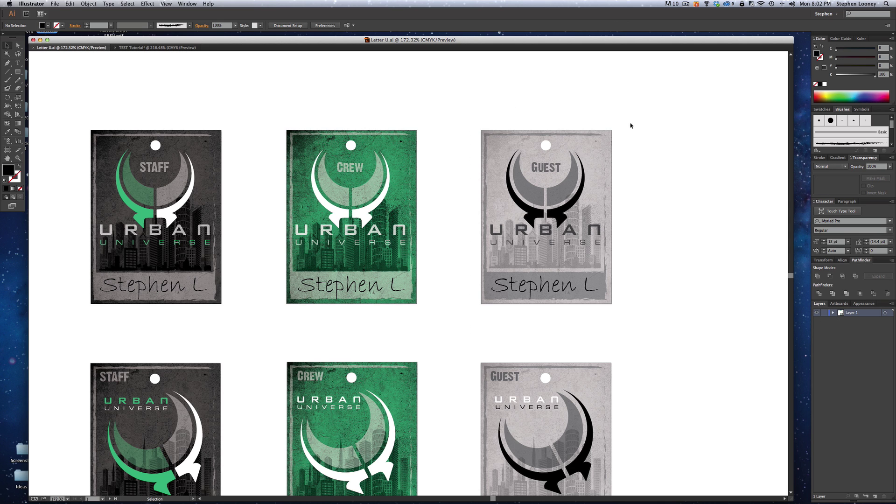
{"action": "key", "text": "a"}
{"action": "left_click", "coordinate": [597, 148]}
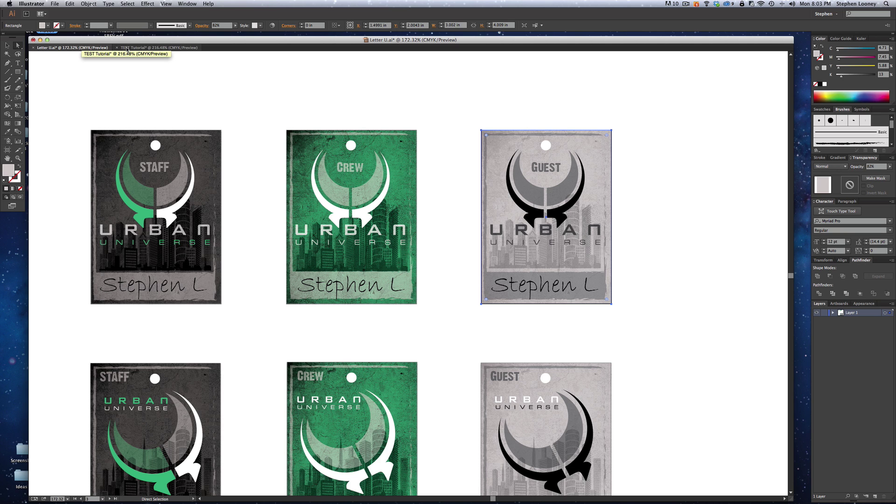
{"action": "left_click", "coordinate": [150, 49]}
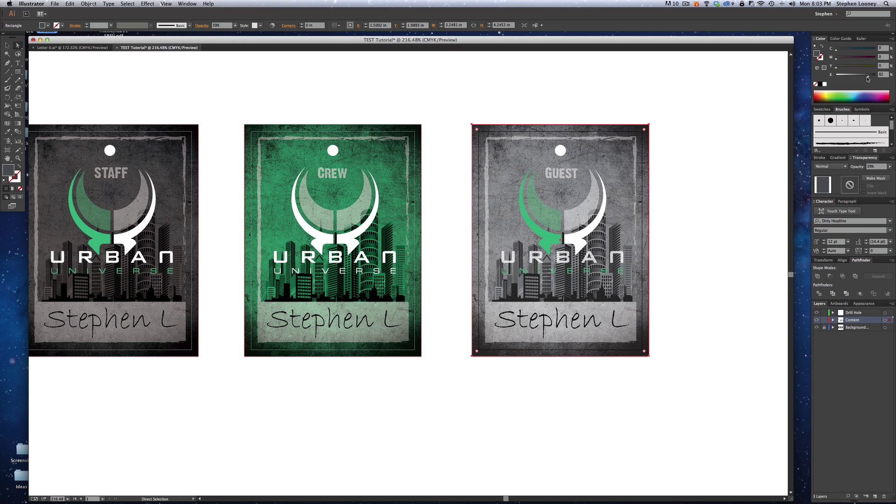
{"action": "left_click", "coordinate": [827, 110]}
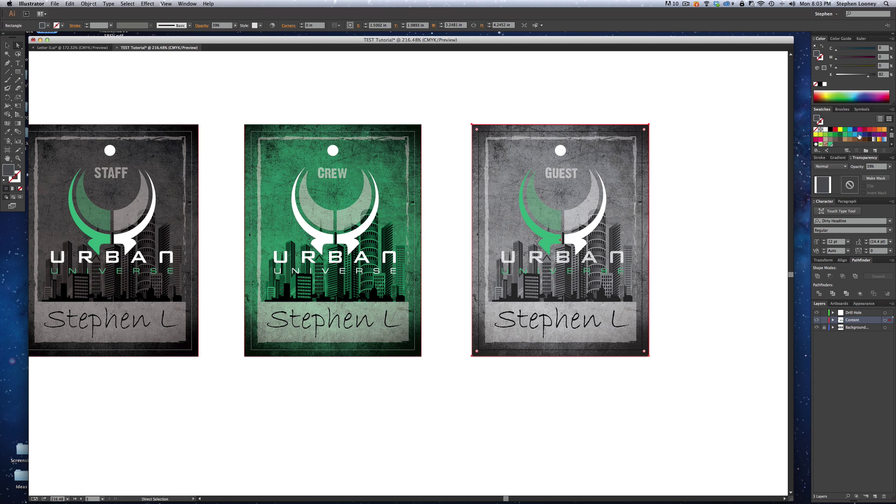
{"action": "left_click_drag", "start_coordinate": [860, 75], "coordinate": [872, 78]}
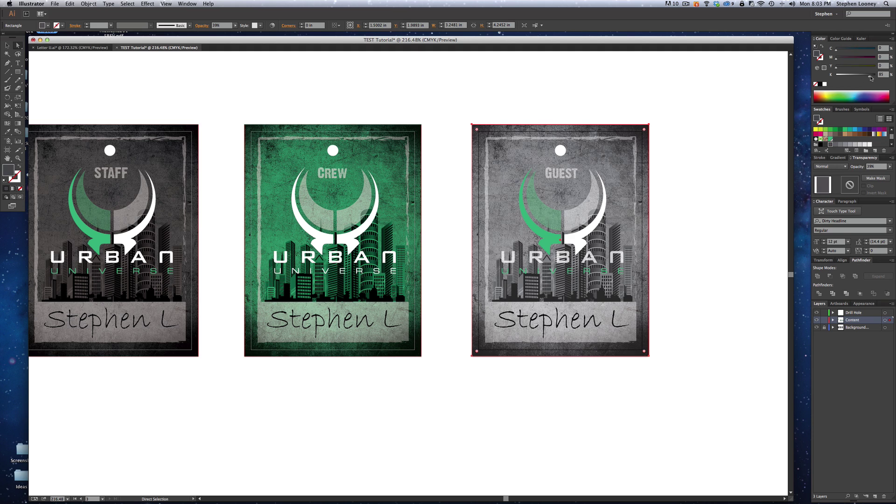
{"action": "left_click", "coordinate": [890, 167]}
{"action": "left_click_drag", "start_coordinate": [877, 174], "coordinate": [886, 175]}
{"action": "left_click_drag", "start_coordinate": [872, 77], "coordinate": [871, 78]}
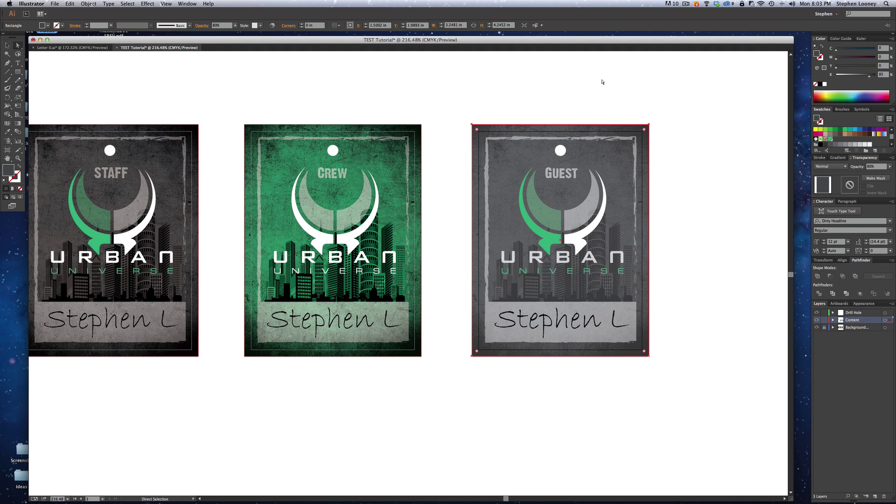
{"action": "left_click", "coordinate": [559, 85]}
Step: Fill both inner crescents and both outer horns of the Guest badge's emblem with black
{"action": "scroll", "coordinate": [558, 85], "scroll_direction": "right", "scroll_amount": 3}
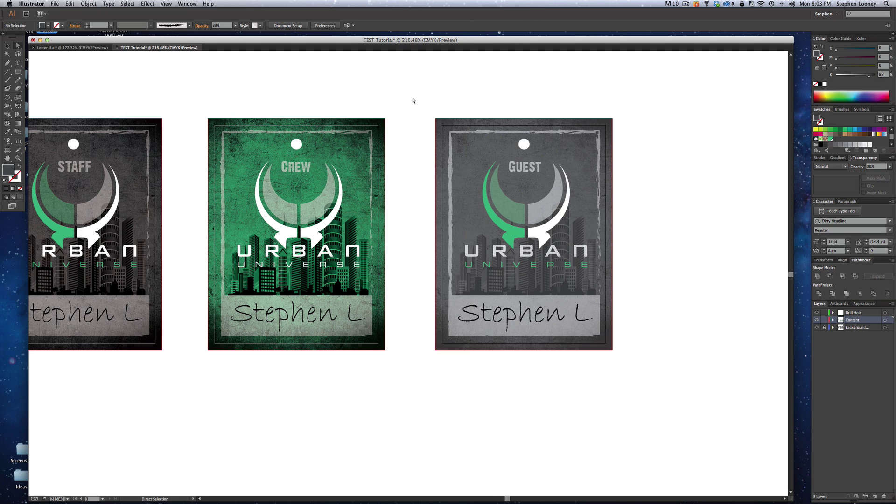
{"action": "left_click", "coordinate": [7, 46]}
{"action": "scroll", "coordinate": [489, 133], "scroll_direction": "left", "scroll_amount": 1}
{"action": "left_click", "coordinate": [530, 243], "text": "super"}
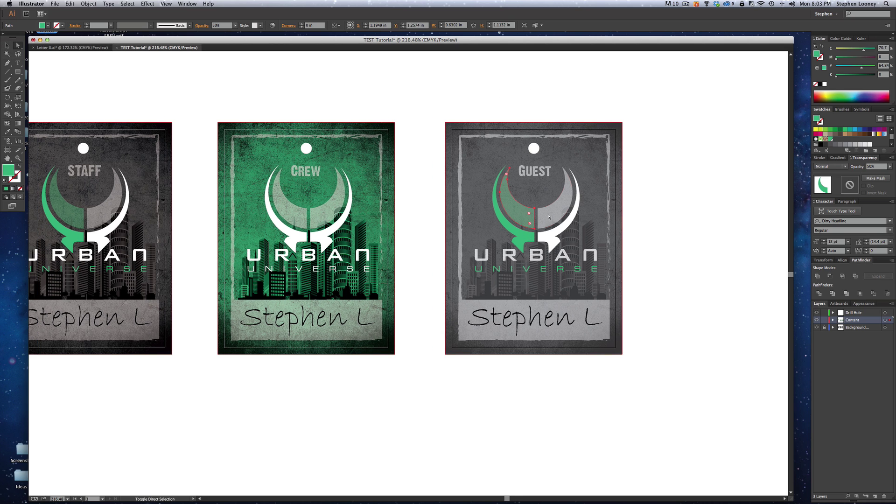
{"action": "left_click", "coordinate": [549, 217]}
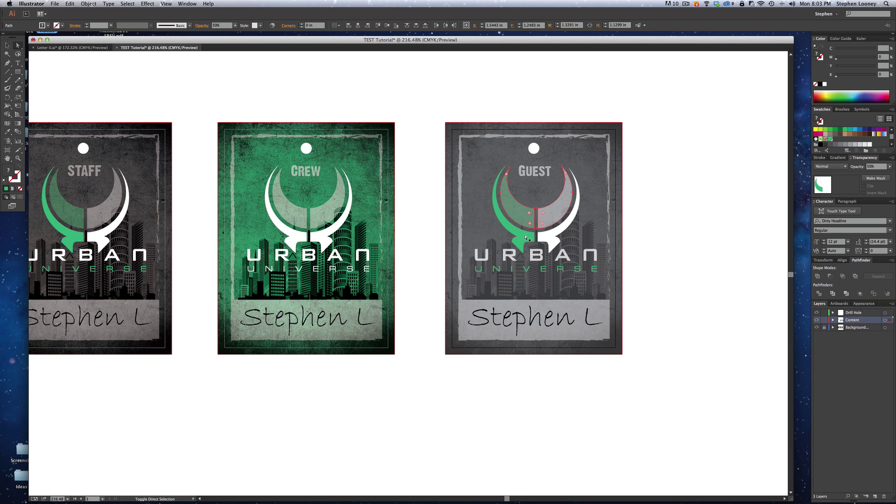
{"action": "left_click", "coordinate": [821, 144]}
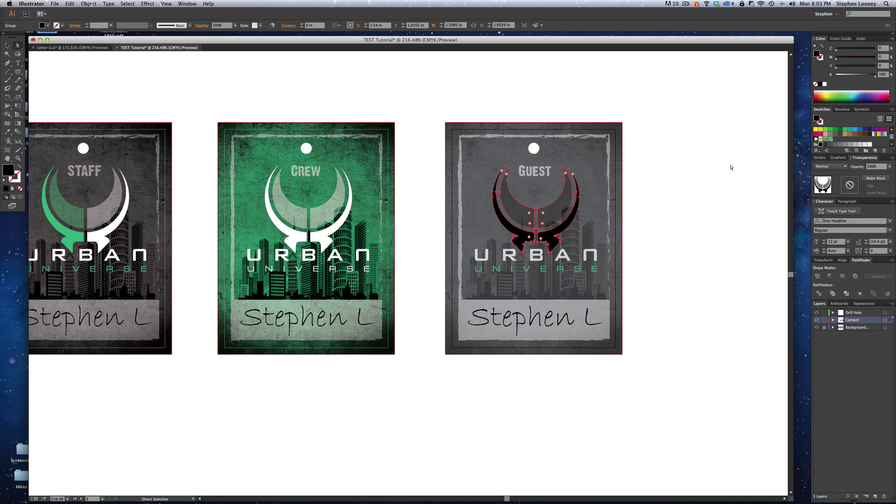
{"action": "left_click", "coordinate": [513, 220]}
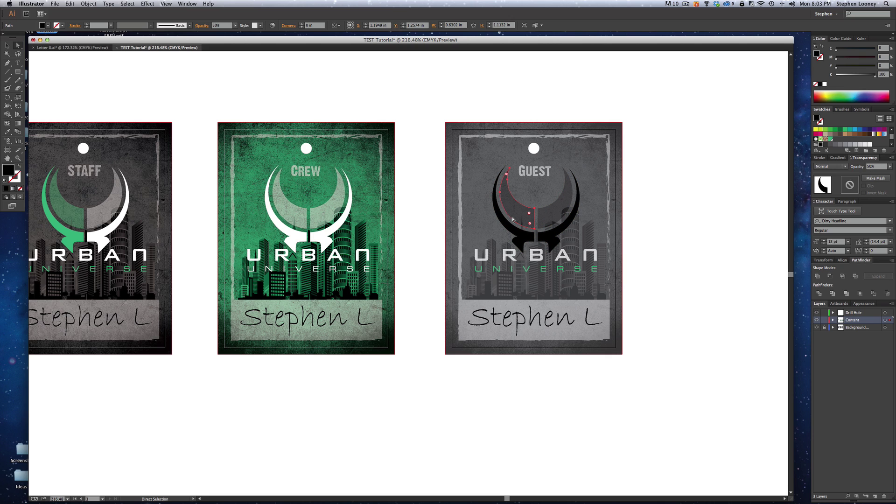
{"action": "left_click", "coordinate": [554, 217]}
{"action": "left_click", "coordinate": [680, 206]}
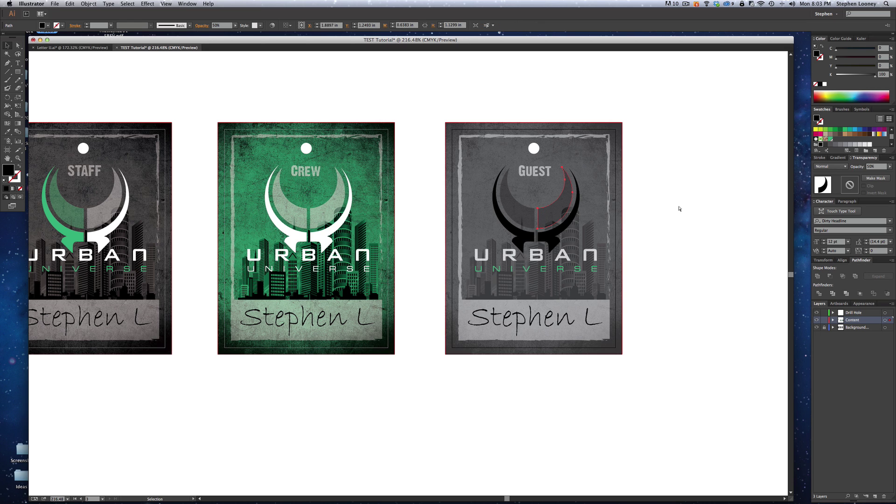
Step: Lighten the Guest badge's overlay rectangle to 64% black
{"action": "left_click", "coordinate": [602, 171]}
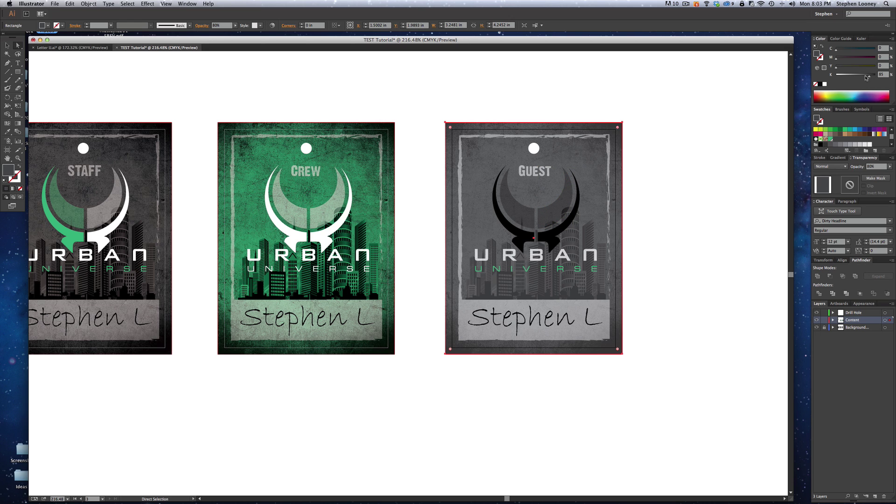
{"action": "left_click_drag", "start_coordinate": [867, 78], "coordinate": [863, 78]}
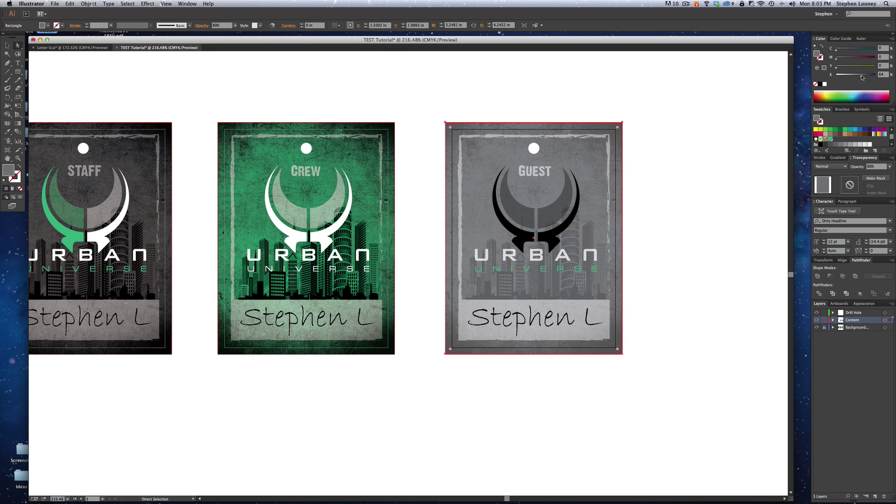
{"action": "left_click", "coordinate": [685, 193]}
Step: Check the Letter U reference, then fill the Guest badge's URBAN and UNIVERSE lettering with black
{"action": "key", "text": "v"}
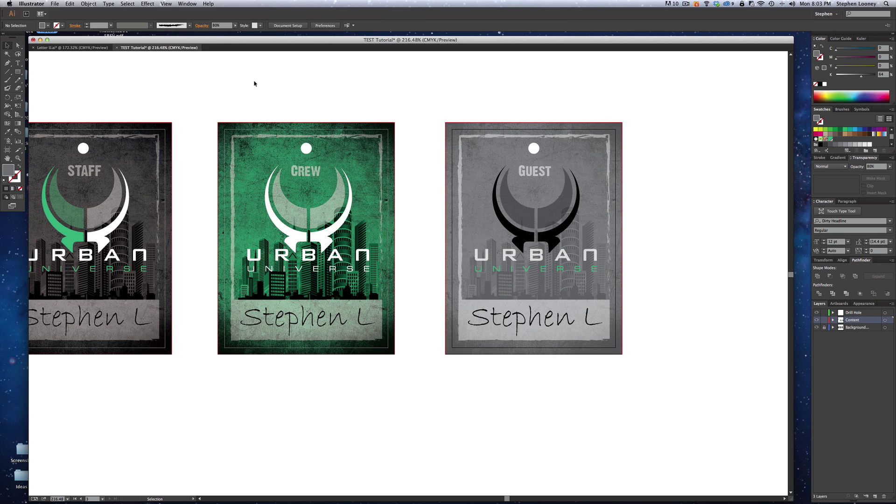
{"action": "left_click", "coordinate": [73, 48]}
{"action": "left_click", "coordinate": [156, 48]}
{"action": "left_click", "coordinate": [523, 270]}
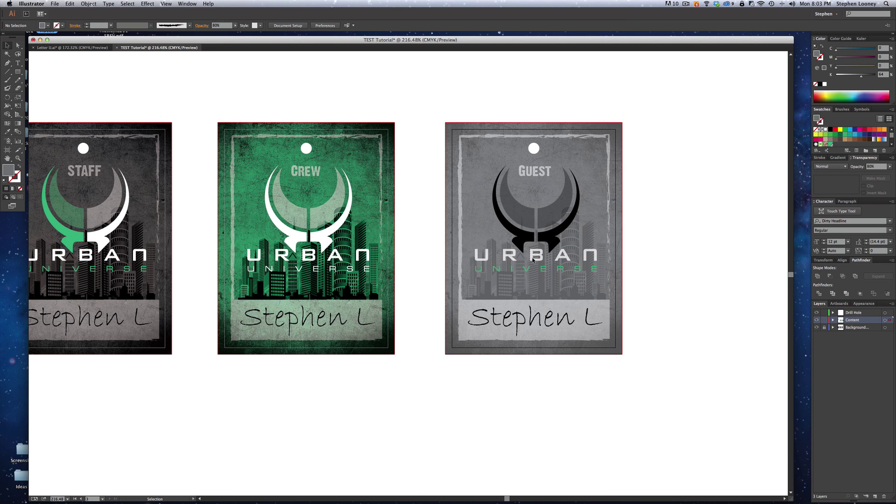
{"action": "left_click", "coordinate": [830, 130]}
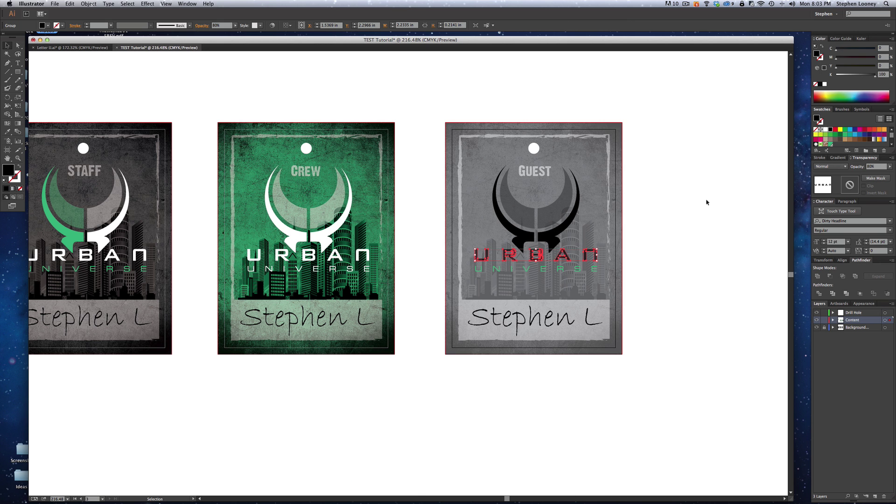
{"action": "left_click", "coordinate": [677, 182]}
{"action": "left_click", "coordinate": [542, 267]}
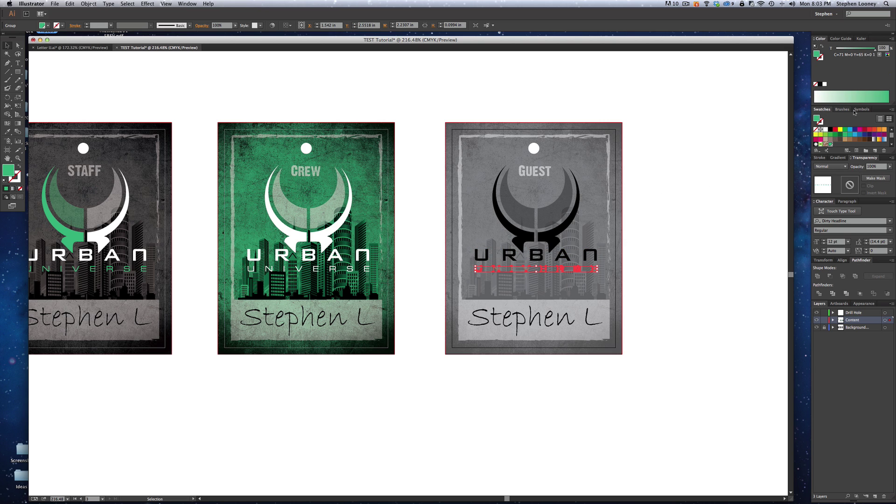
{"action": "left_click", "coordinate": [831, 131]}
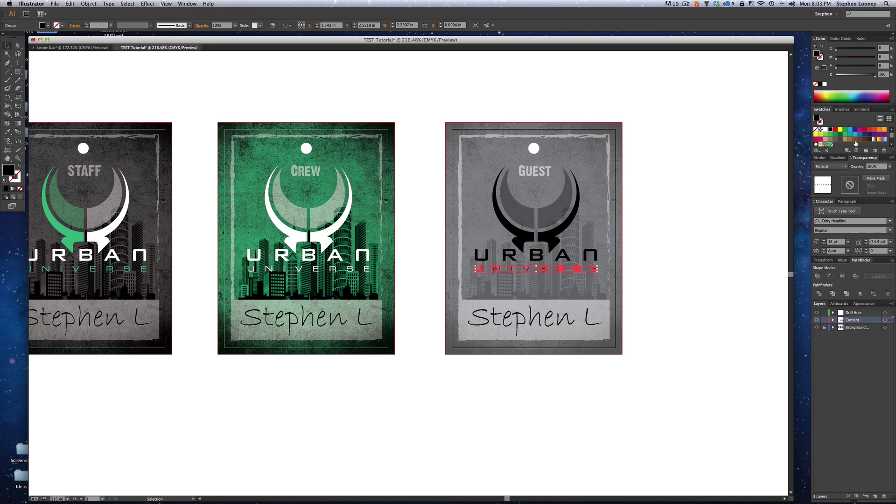
{"action": "left_click", "coordinate": [669, 186]}
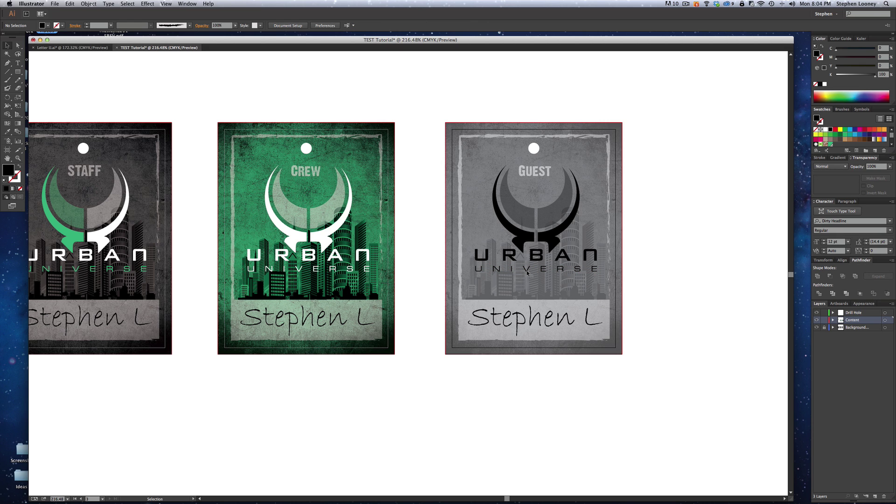
Step: Try a red fill on the Guest badge's overlay rectangle
{"action": "scroll", "coordinate": [527, 273], "scroll_direction": "left", "scroll_amount": 3}
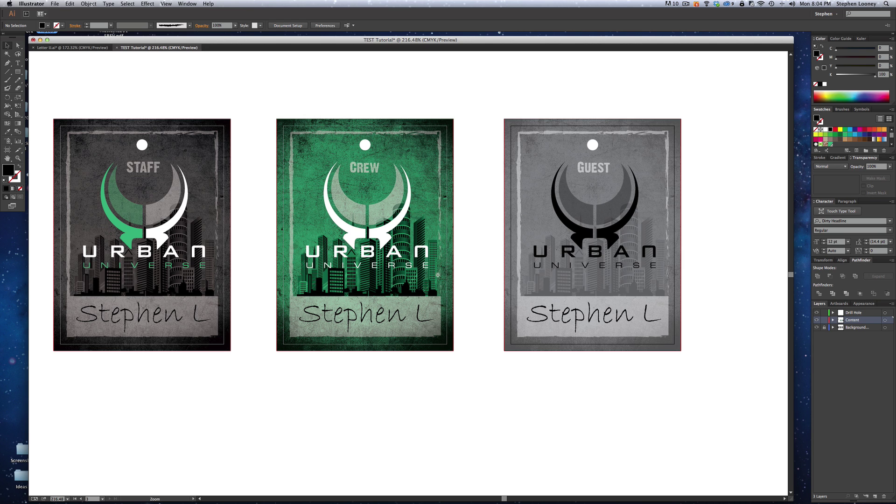
{"action": "left_click", "coordinate": [432, 275], "text": "alt+super"}
{"action": "left_click_drag", "start_coordinate": [432, 275], "coordinate": [473, 276]}
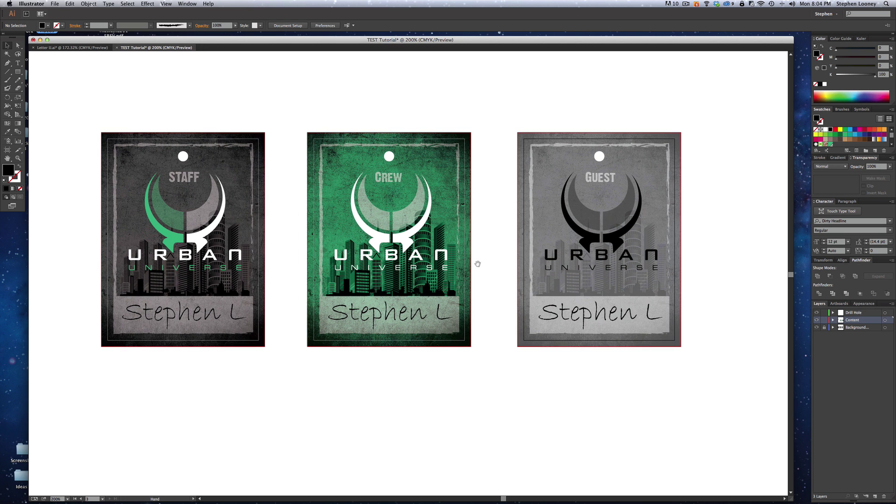
{"action": "left_click", "coordinate": [556, 184]}
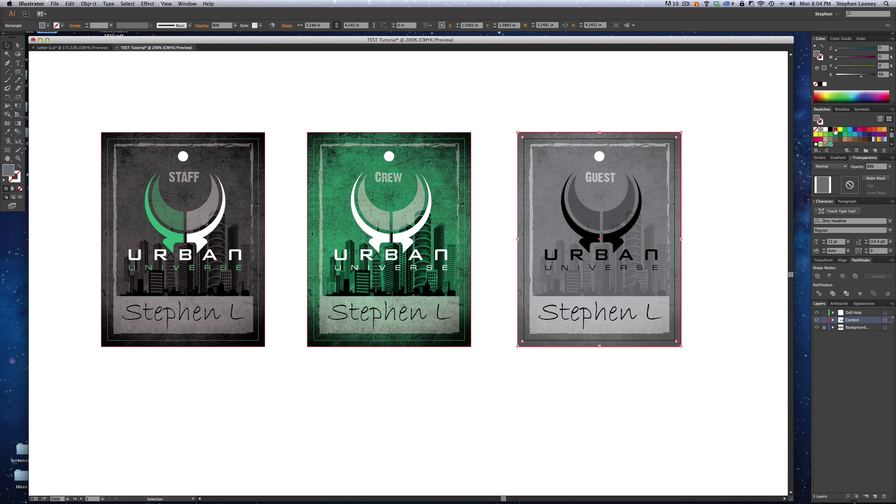
{"action": "left_click", "coordinate": [836, 130]}
{"action": "left_click", "coordinate": [866, 132]}
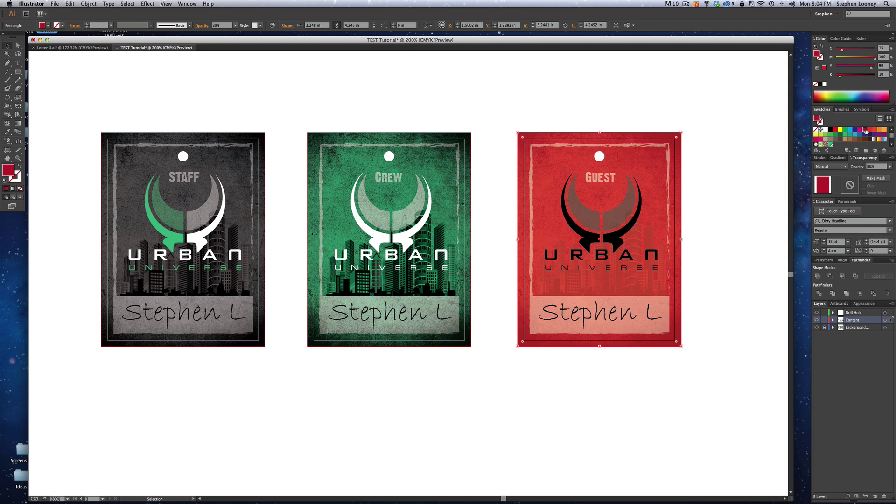
{"action": "scroll", "coordinate": [574, 96], "scroll_direction": "right", "scroll_amount": 2}
{"action": "left_click", "coordinate": [569, 99]}
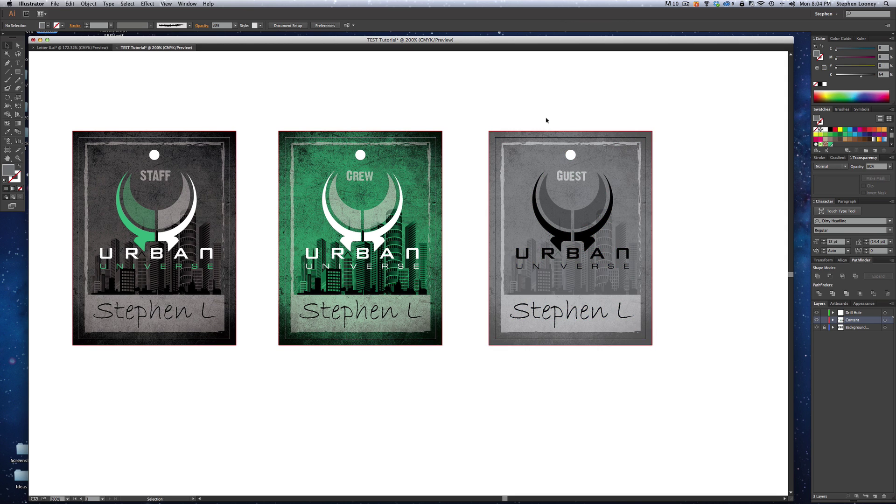
{"action": "left_click", "coordinate": [464, 221], "text": "alt+super"}
{"action": "left_click_drag", "start_coordinate": [468, 220], "coordinate": [510, 212]}
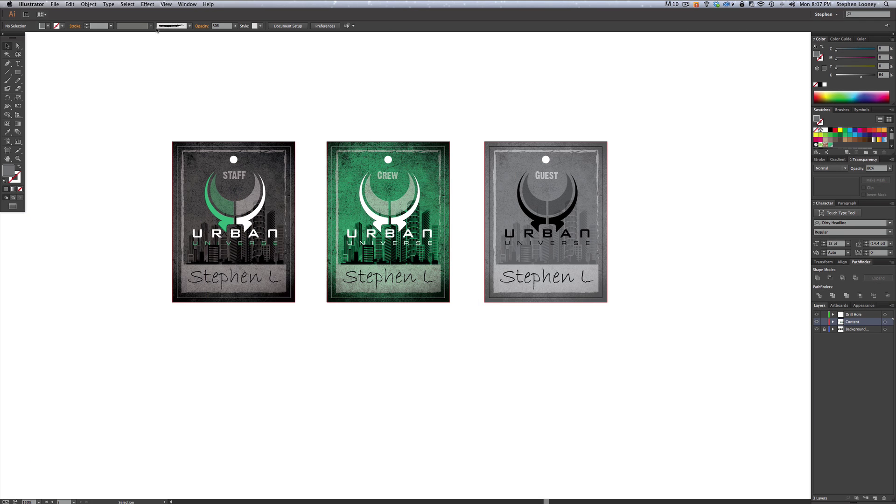
Step: Check for locked objects and unlock the background layer
{"action": "left_click", "coordinate": [90, 5]}
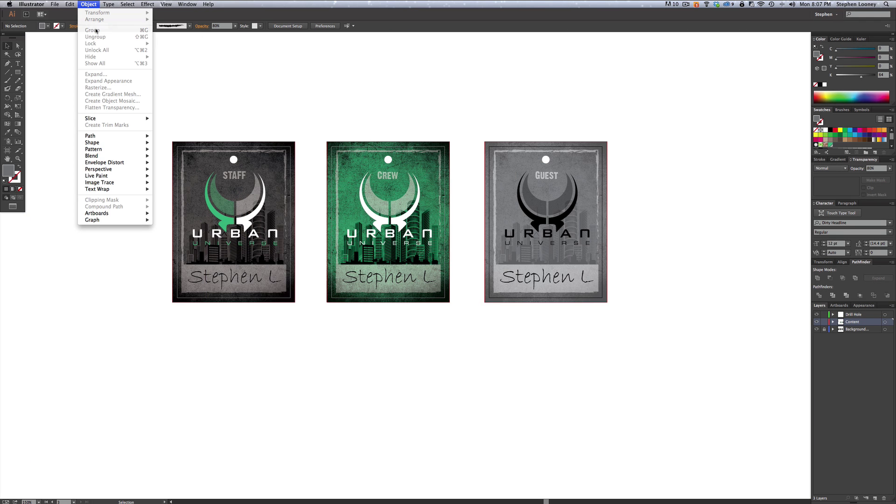
{"action": "left_click", "coordinate": [92, 4]}
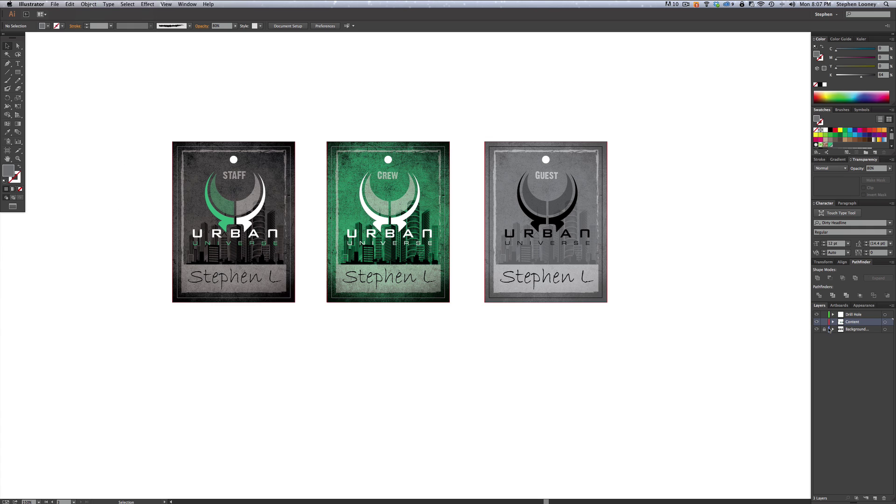
{"action": "left_click", "coordinate": [91, 5]}
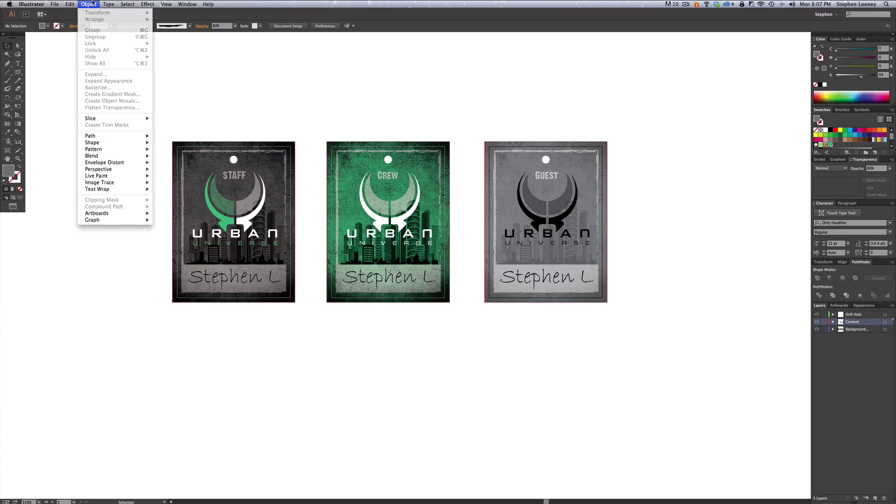
{"action": "left_click", "coordinate": [91, 4]}
Step: Duplicate all three badge artboards together with their artwork
{"action": "left_click", "coordinate": [840, 306]}
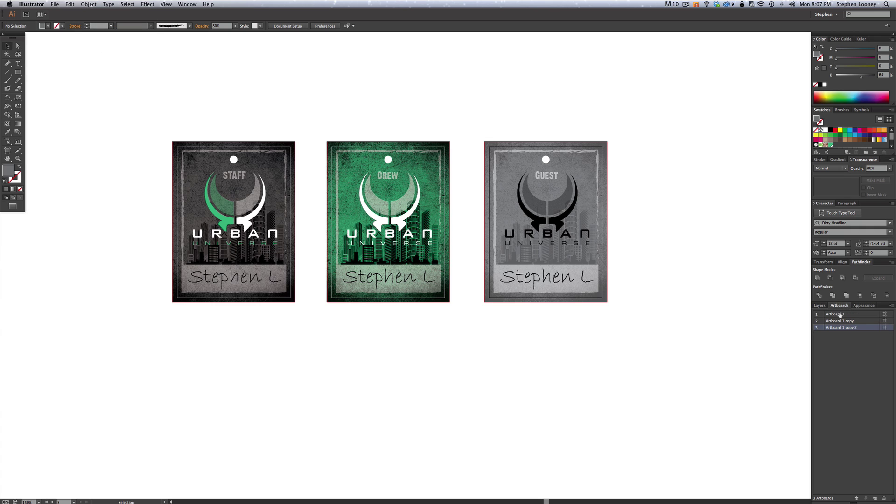
{"action": "left_click", "coordinate": [840, 314]}
{"action": "left_click", "coordinate": [840, 328], "text": "shift"}
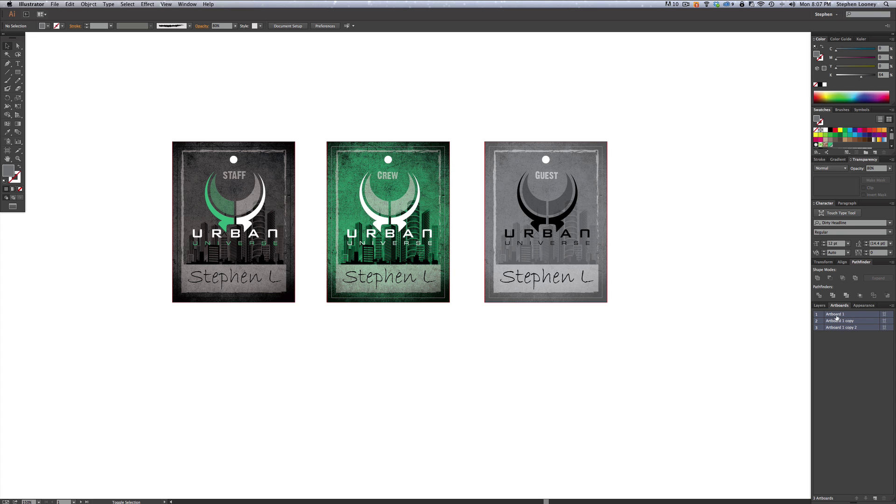
{"action": "double_click", "coordinate": [837, 315]}
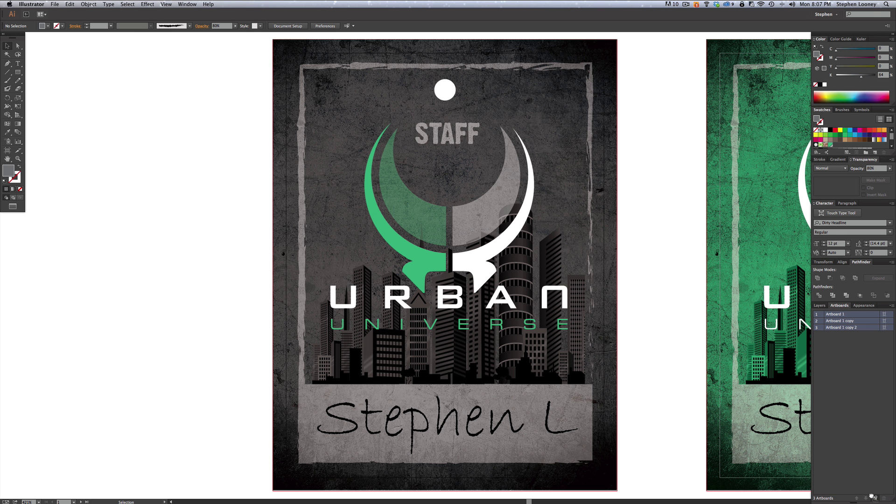
{"action": "left_click", "coordinate": [874, 499]}
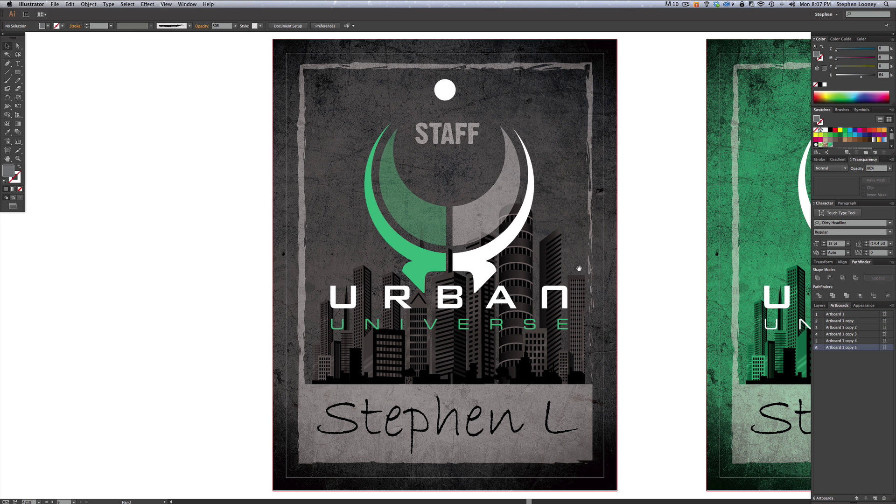
Step: Move the duplicated Staff, Crew and Guest artboards into a second row, each directly beneath its original
{"action": "left_click", "coordinate": [564, 283], "text": "alt"}
{"action": "left_click", "coordinate": [556, 282], "text": "alt"}
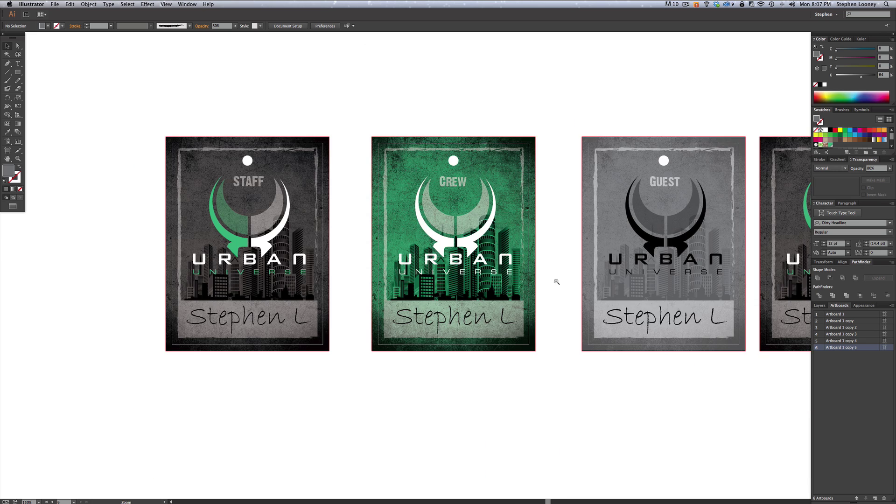
{"action": "left_click", "coordinate": [556, 281], "text": "alt"}
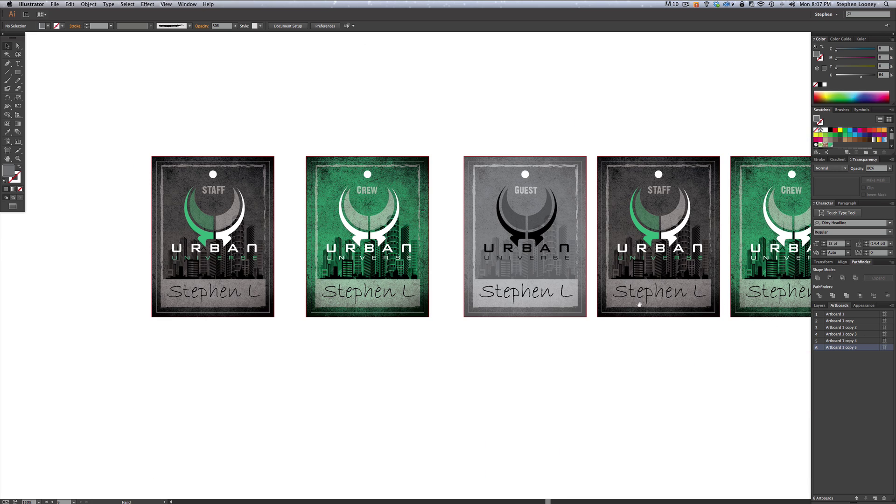
{"action": "key", "text": "super+1"}
{"action": "left_click", "coordinate": [288, 26]}
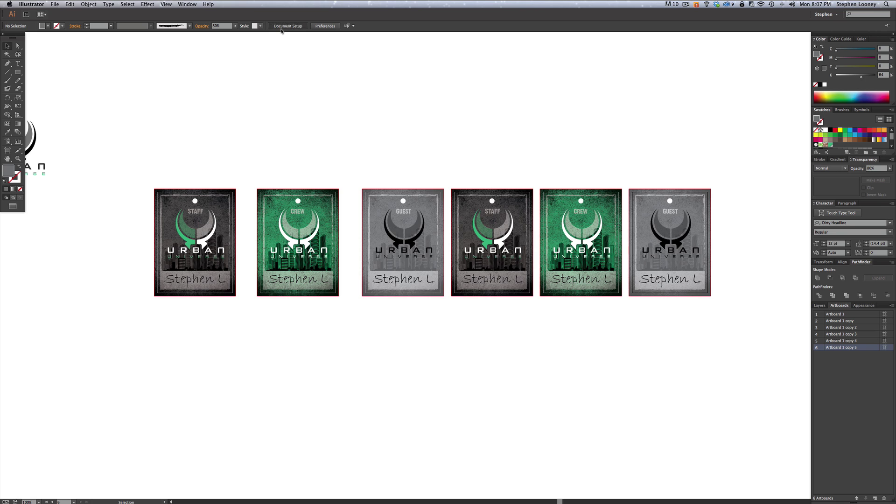
{"action": "left_click", "coordinate": [514, 201]}
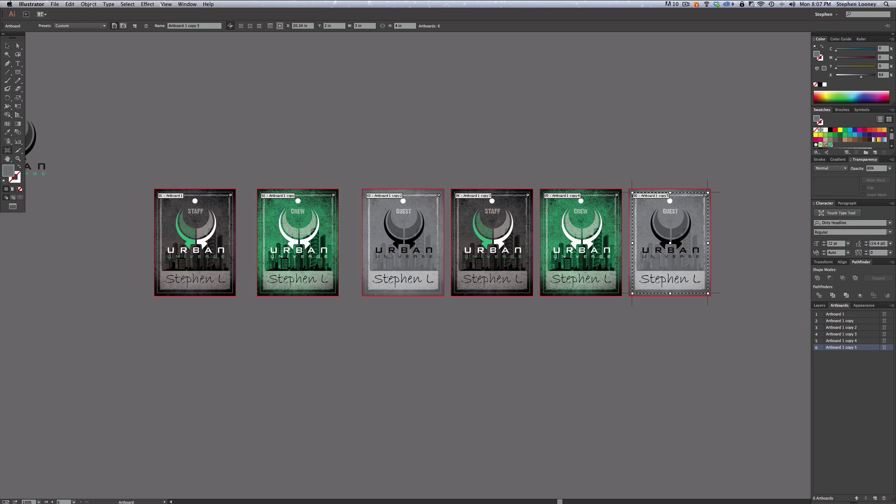
{"action": "left_click", "coordinate": [500, 226]}
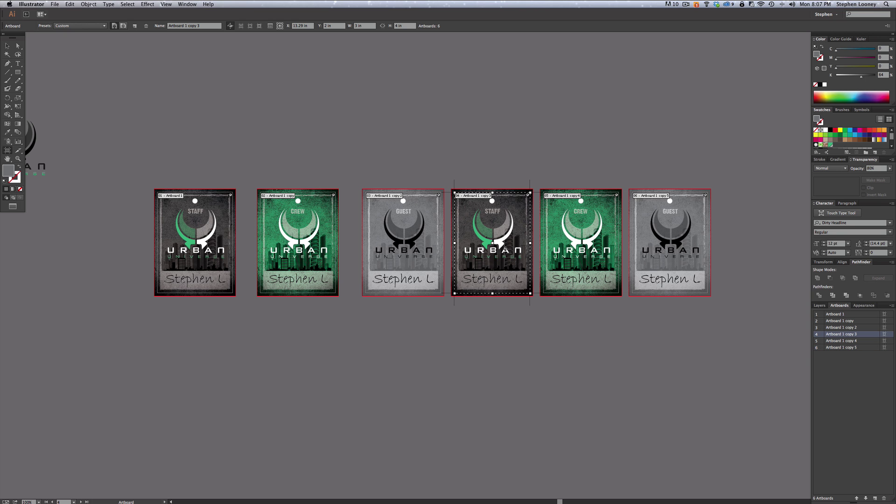
{"action": "left_click_drag", "start_coordinate": [505, 250], "coordinate": [203, 349]}
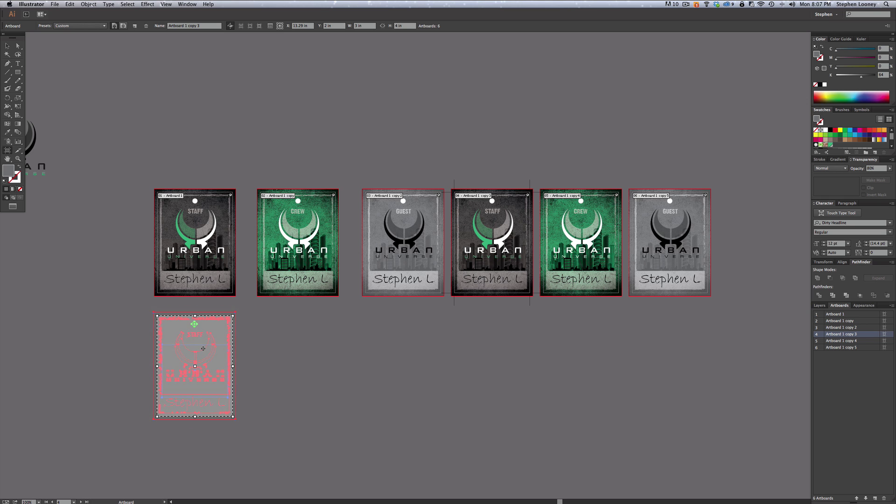
{"action": "left_click_drag", "start_coordinate": [278, 340], "coordinate": [279, 340]}
{"action": "left_click_drag", "start_coordinate": [581, 234], "coordinate": [299, 357]}
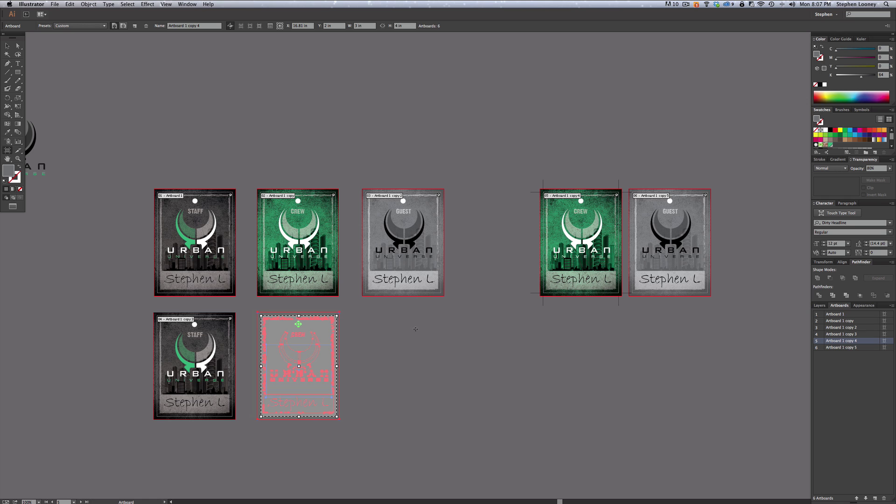
{"action": "left_click_drag", "start_coordinate": [693, 233], "coordinate": [425, 359]}
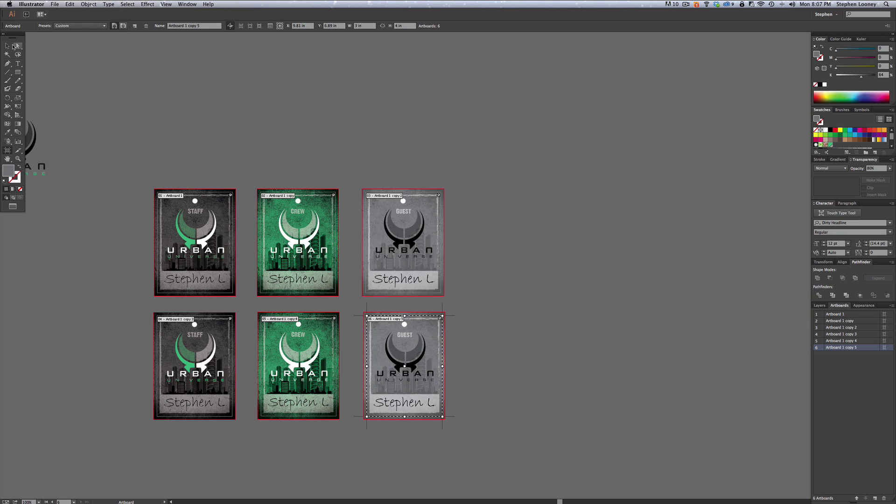
{"action": "left_click", "coordinate": [8, 47]}
Step: Switch to the Letter U document and copy the whole second-row Staff badge with the tilted emblem
{"action": "left_click_drag", "start_coordinate": [238, 136], "coordinate": [256, 123]}
{"action": "mouse_move", "coordinate": [145, 172]}
{"action": "left_mouse_down"}
{"action": "mouse_move", "coordinate": [375, 369]}
{"action": "mouse_move", "coordinate": [532, 404]}
{"action": "left_mouse_up"}
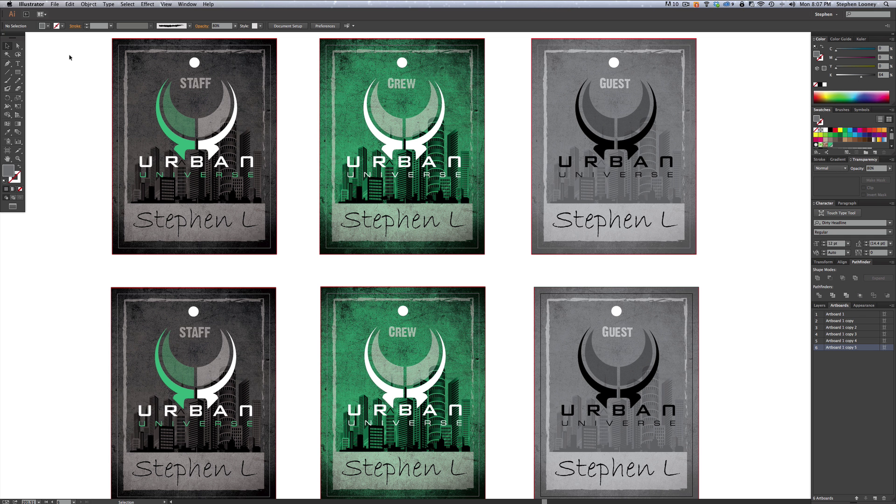
{"action": "key", "text": "f"}
{"action": "key", "text": "f"}
{"action": "left_click", "coordinate": [68, 48]}
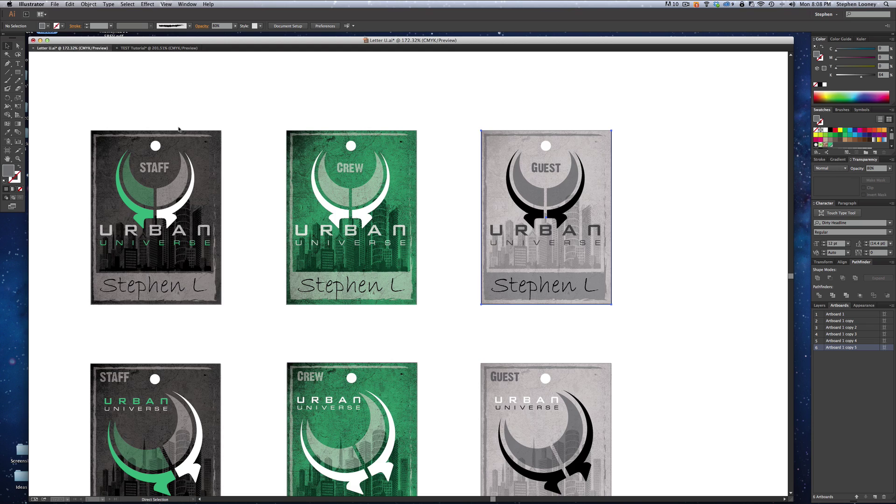
{"action": "left_click_drag", "start_coordinate": [182, 372], "coordinate": [251, 260]}
{"action": "left_click_drag", "start_coordinate": [148, 247], "coordinate": [212, 351]}
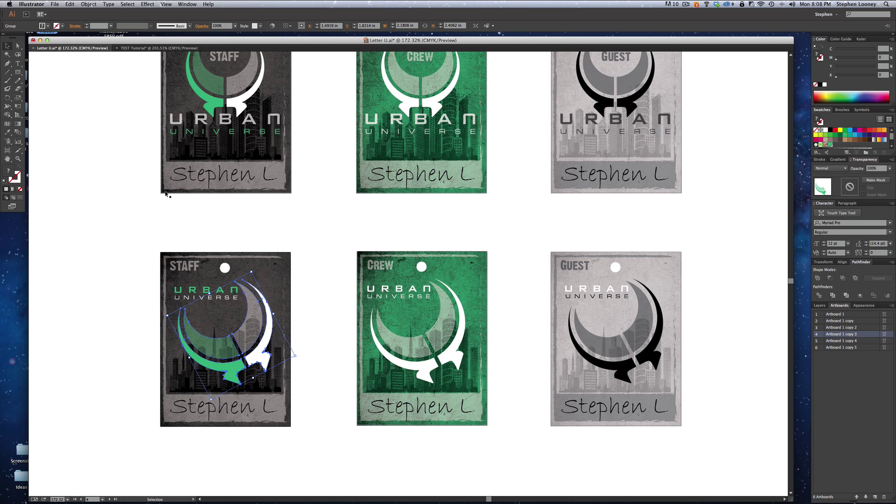
{"action": "left_click_drag", "start_coordinate": [131, 224], "coordinate": [306, 452]}
Step: Paste the copied Staff badge into the TEST Tutorial document and place it left of the second-row Staff artboard
{"action": "left_click", "coordinate": [139, 50]}
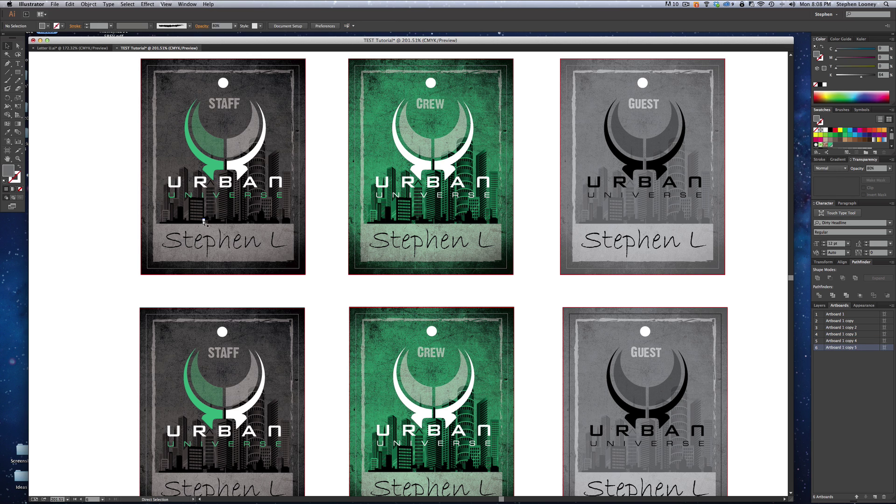
{"action": "key", "text": "super+minus"}
{"action": "key", "text": "super+v"}
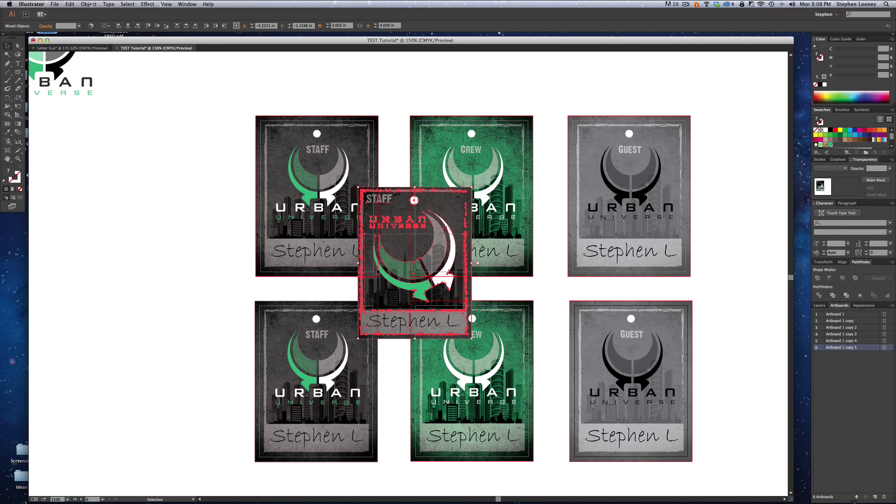
{"action": "left_click_drag", "start_coordinate": [406, 259], "coordinate": [132, 360]}
{"action": "left_click_drag", "start_coordinate": [239, 312], "coordinate": [239, 313]}
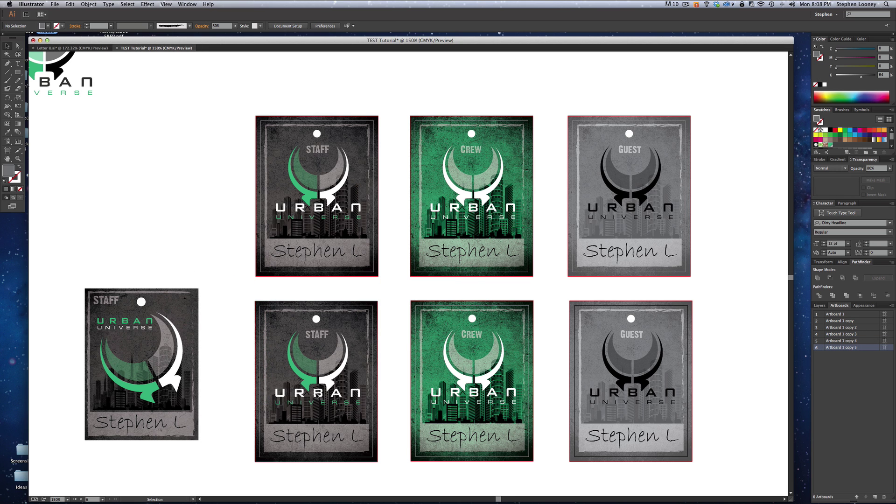
{"action": "left_click", "coordinate": [319, 396]}
{"action": "left_click", "coordinate": [243, 431]}
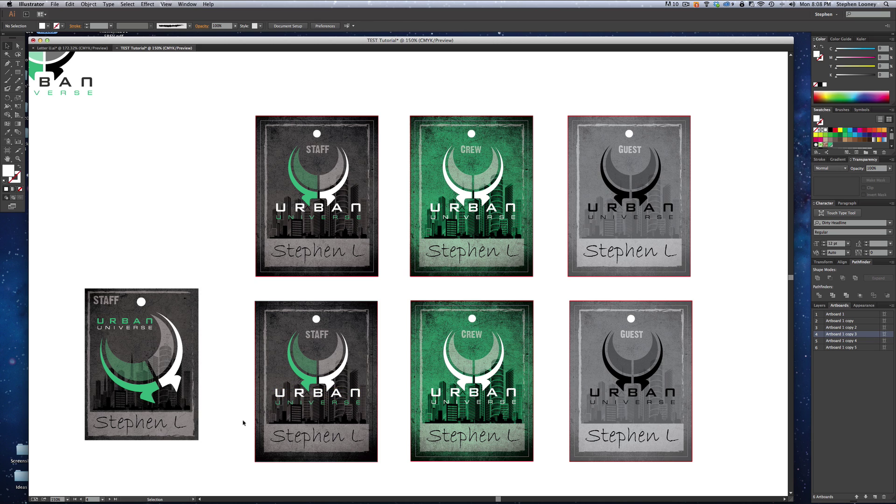
{"action": "left_click", "coordinate": [817, 307]}
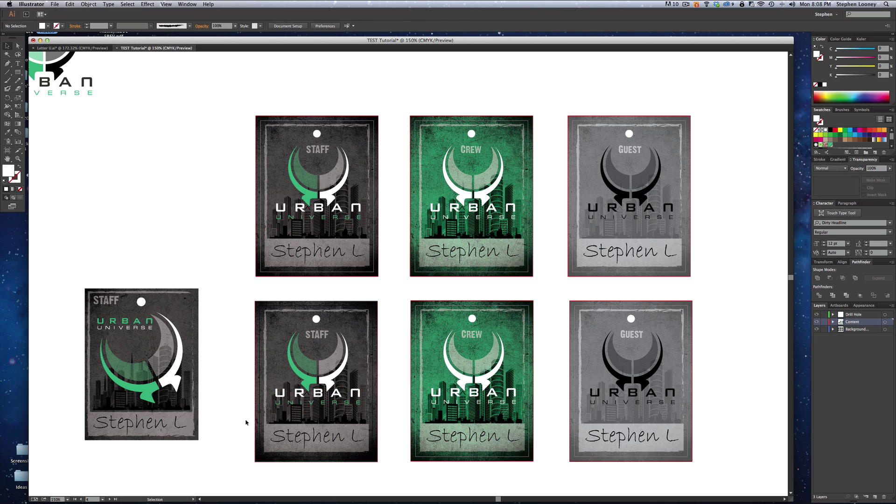
{"action": "left_click_drag", "start_coordinate": [243, 420], "coordinate": [740, 468]}
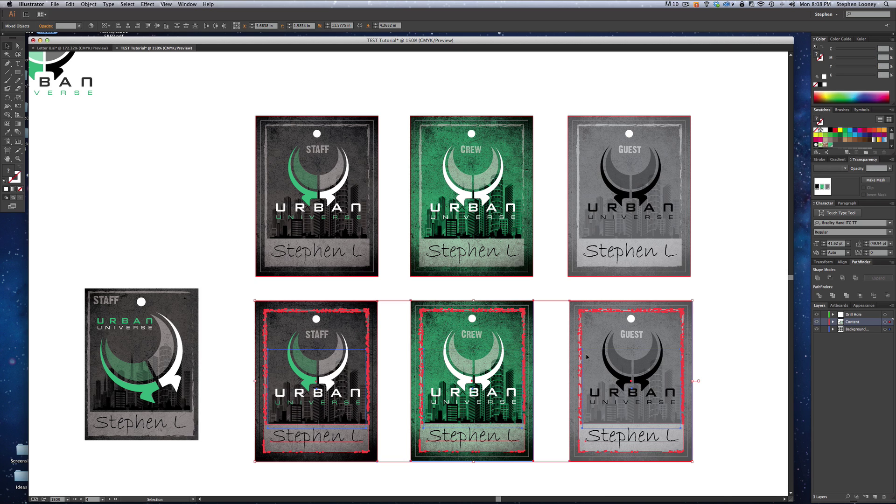
{"action": "left_click", "coordinate": [88, 4]}
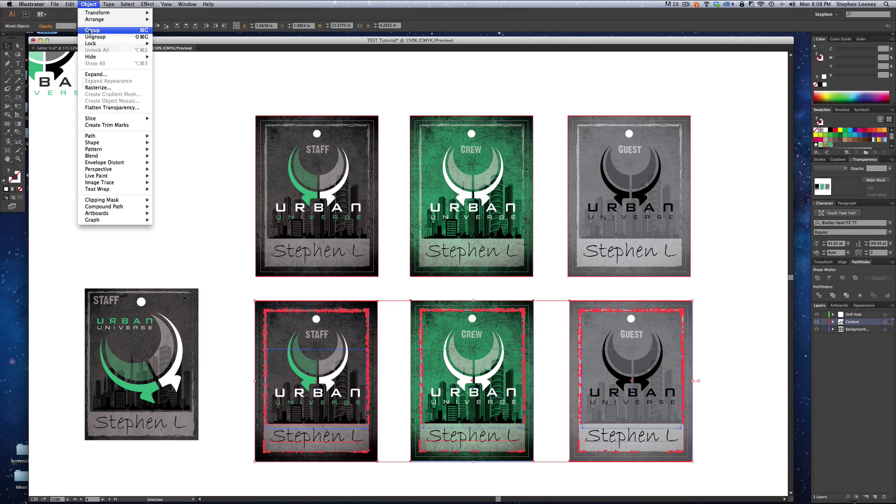
{"action": "left_click", "coordinate": [178, 43]}
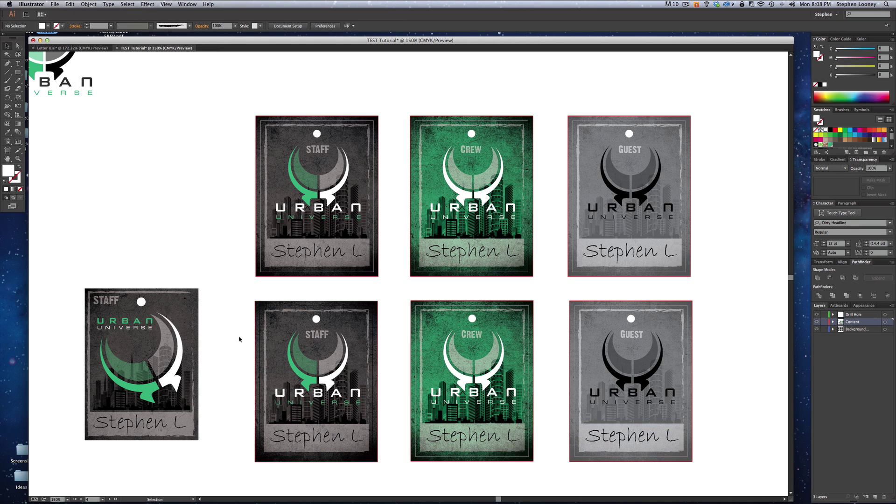
{"action": "left_click_drag", "start_coordinate": [286, 306], "coordinate": [657, 327]}
{"action": "key", "text": "a"}
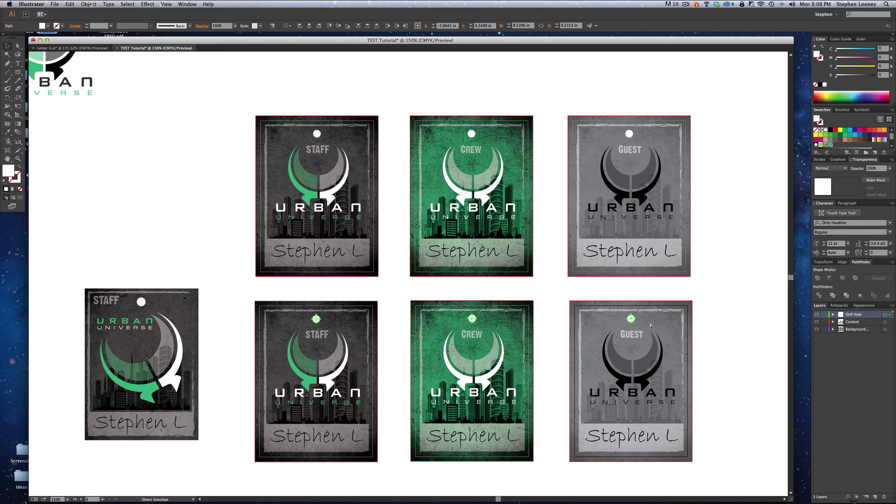
{"action": "key", "text": "v"}
{"action": "left_click", "coordinate": [651, 325]}
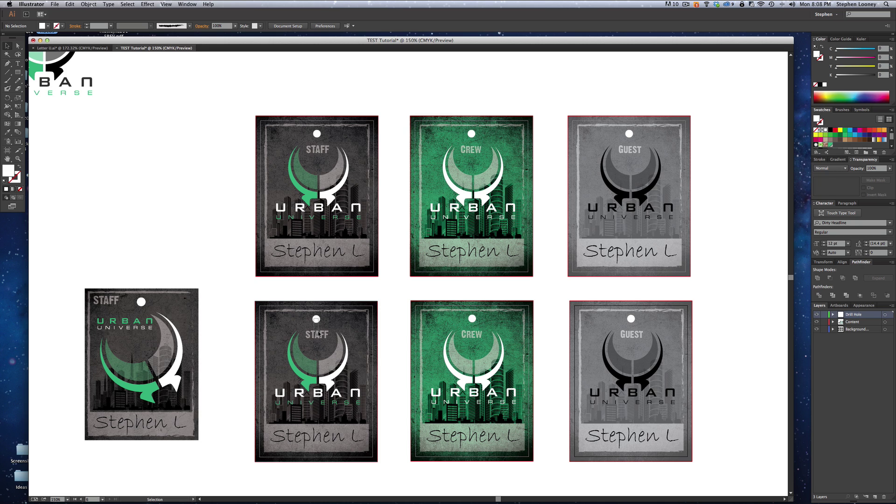
Step: Move the second-row STAFF, CREW and GUEST labels together into the upper-left corner of their badges, level with the drill holes
{"action": "left_click", "coordinate": [318, 334]}
{"action": "left_click", "coordinate": [472, 334], "text": "shift"}
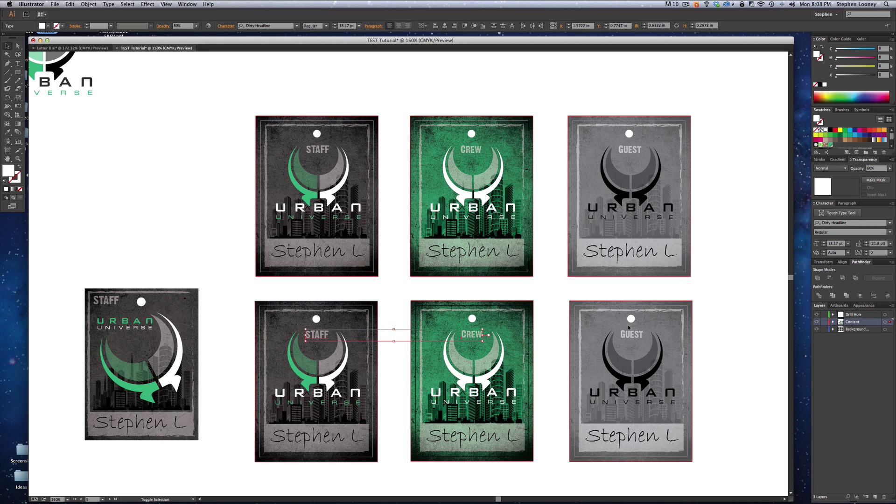
{"action": "left_click", "coordinate": [630, 333], "text": "shift"}
{"action": "left_click_drag", "start_coordinate": [630, 333], "coordinate": [595, 323]}
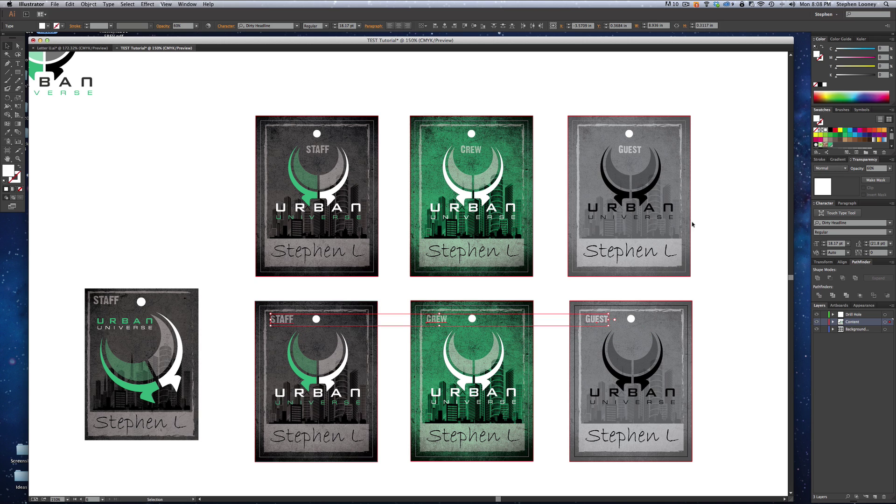
Step: Enlarge the three second-row badge labels to a font size of 21 pt
{"action": "left_click", "coordinate": [335, 25]}
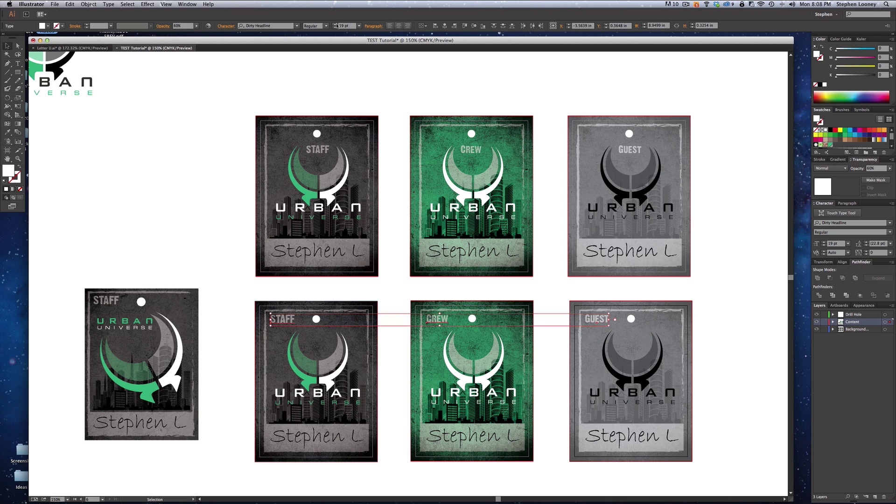
{"action": "left_click", "coordinate": [335, 24]}
{"action": "left_click", "coordinate": [335, 24]}
{"action": "left_click", "coordinate": [231, 271]}
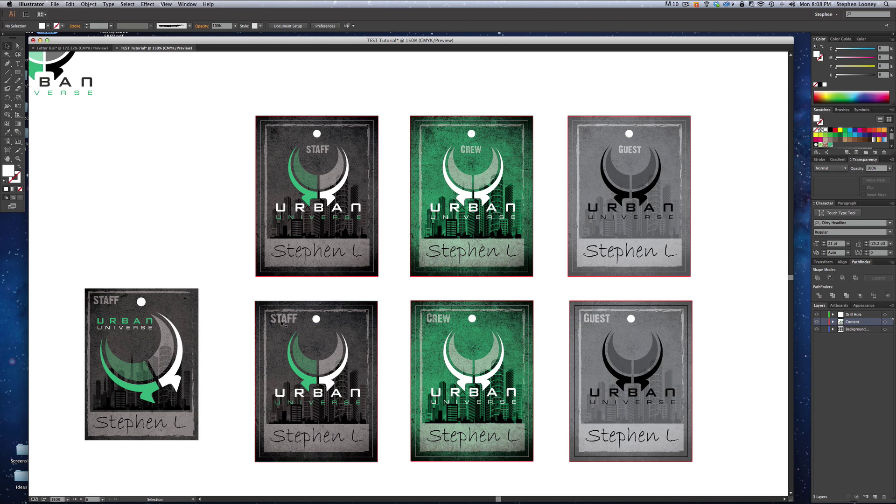
{"action": "left_click", "coordinate": [282, 322]}
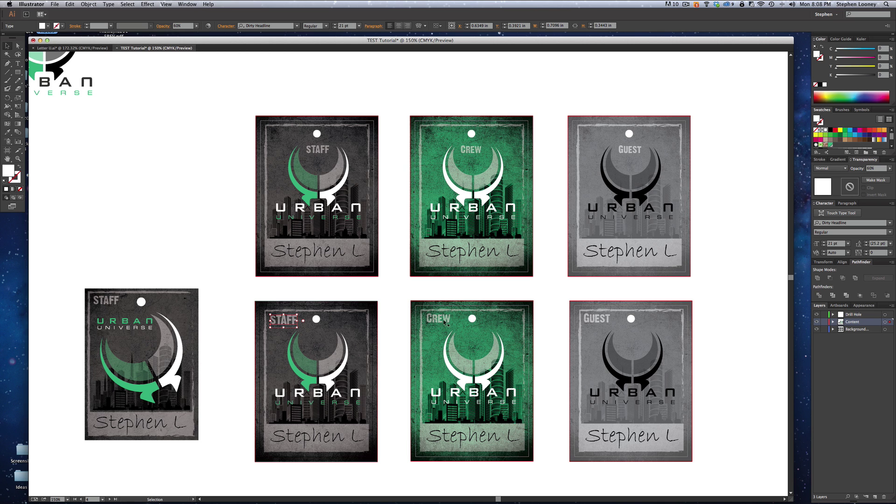
{"action": "left_click", "coordinate": [232, 262]}
{"action": "scroll", "coordinate": [287, 307], "scroll_direction": "down", "scroll_amount": 2}
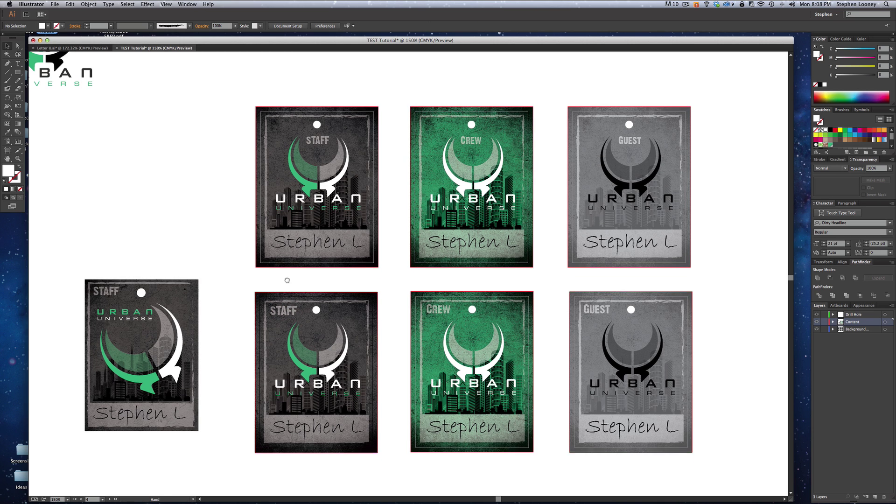
Step: Set the font size of the second-row STAFF, CREW and GUEST labels to 17 pt
{"action": "left_click", "coordinate": [287, 295]}
{"action": "left_click", "coordinate": [439, 291], "text": "shift"}
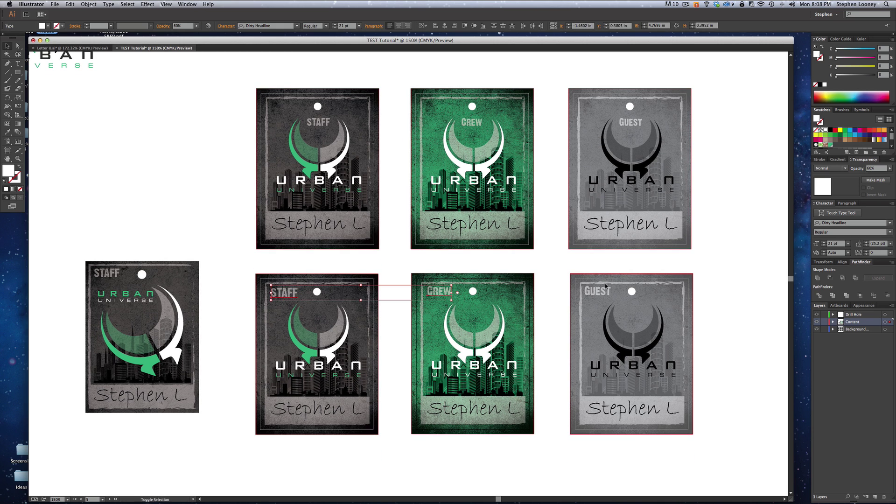
{"action": "left_click", "coordinate": [597, 291], "text": "shift"}
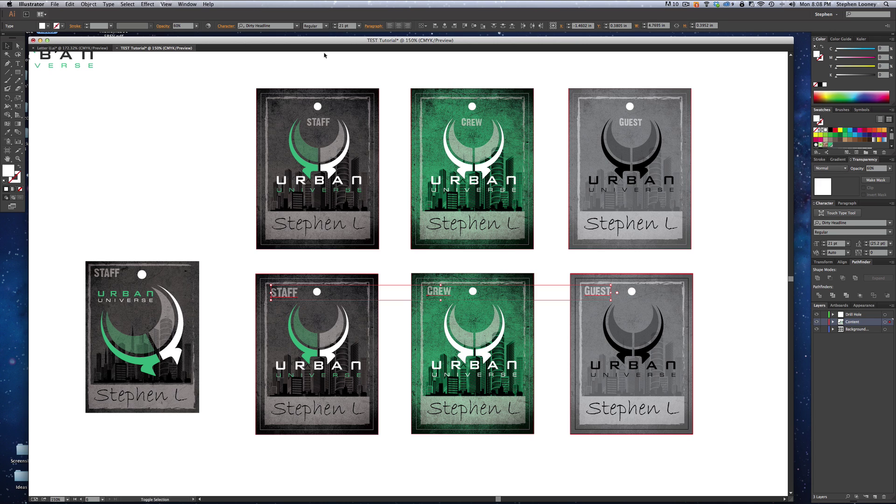
{"action": "left_click", "coordinate": [335, 28]}
{"action": "left_click", "coordinate": [334, 27]}
{"action": "left_click", "coordinate": [334, 27]}
{"action": "left_click", "coordinate": [334, 27]}
{"action": "left_click", "coordinate": [234, 208]}
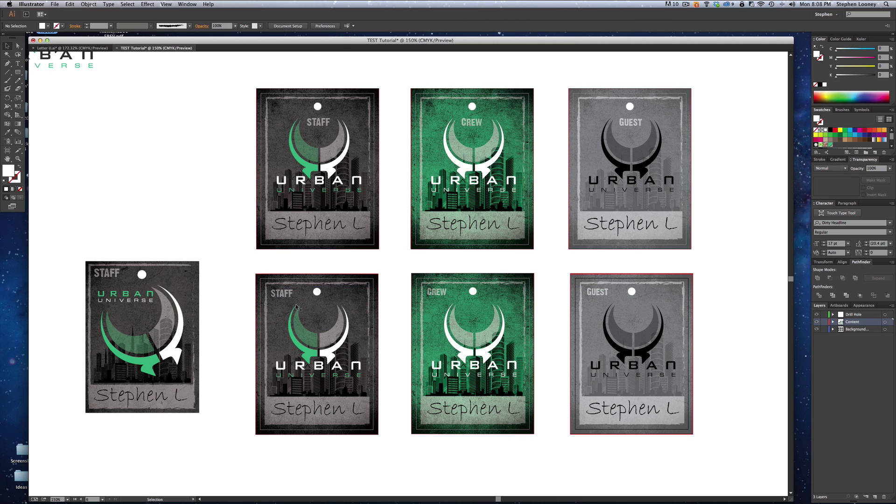
{"action": "left_click", "coordinate": [283, 294]}
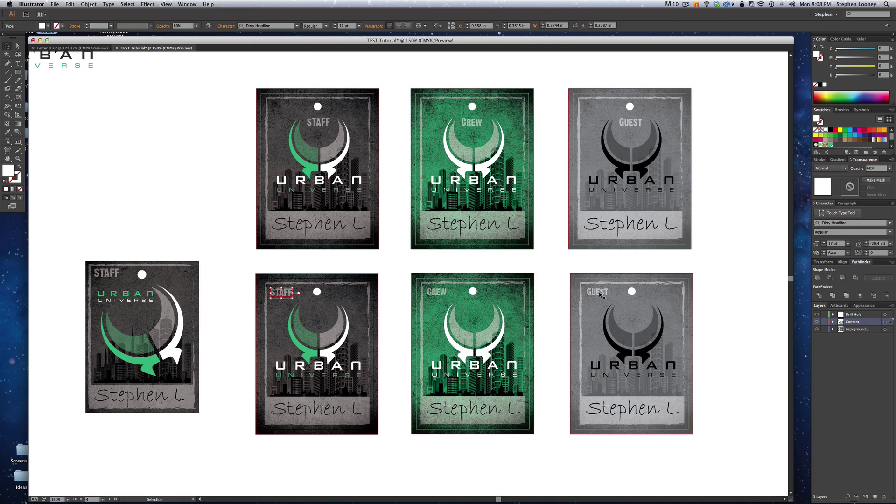
{"action": "left_click", "coordinate": [157, 200]}
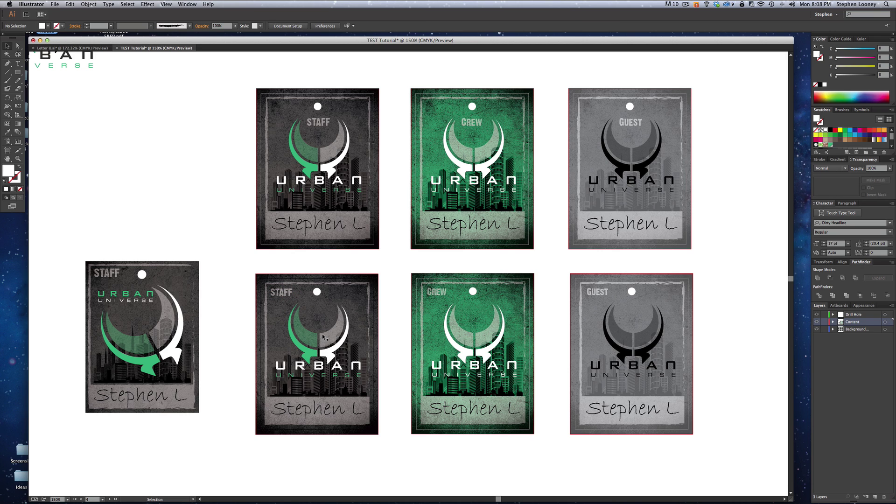
{"action": "left_click", "coordinate": [350, 346]}
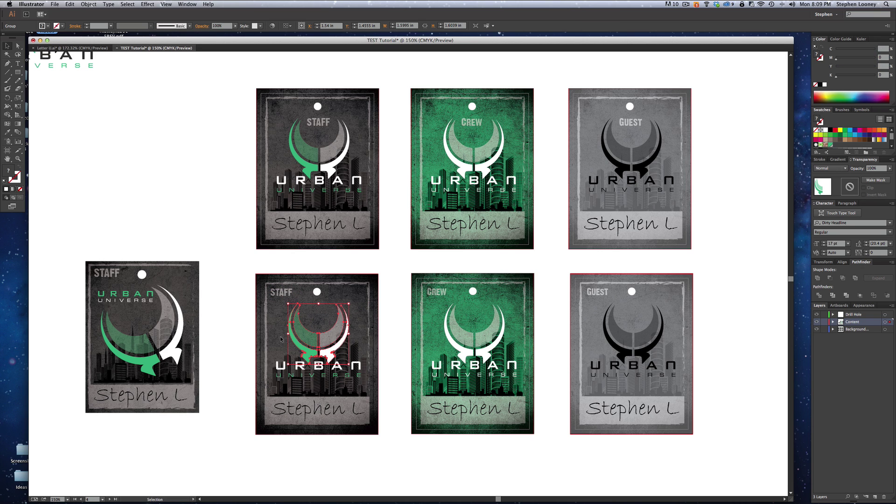
{"action": "left_click", "coordinate": [462, 334]}
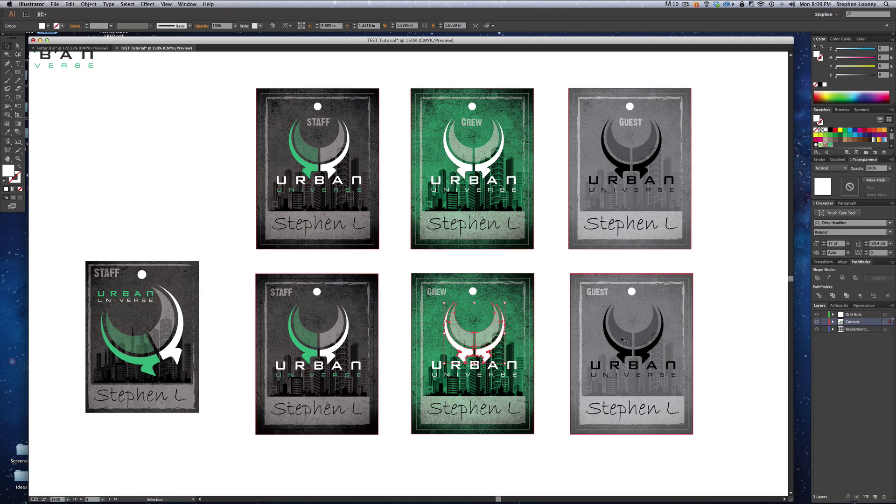
{"action": "left_click", "coordinate": [623, 340]}
{"action": "left_click", "coordinate": [585, 326]}
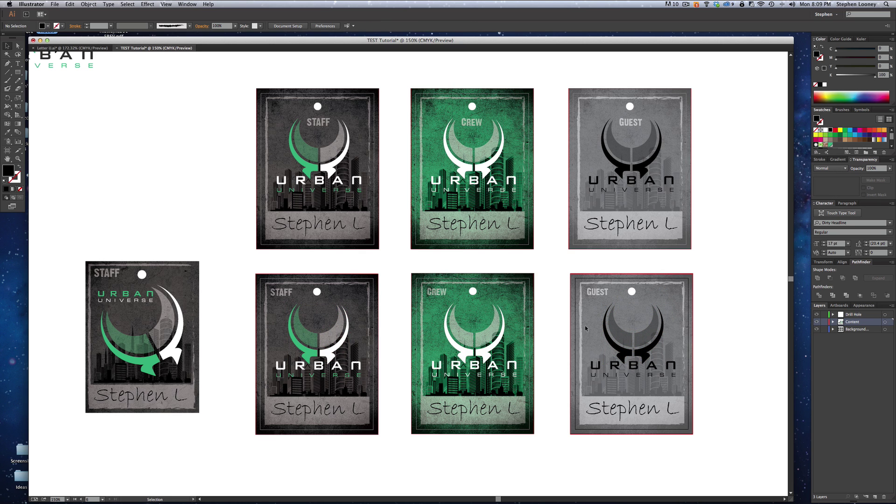
{"action": "left_click", "coordinate": [653, 383]}
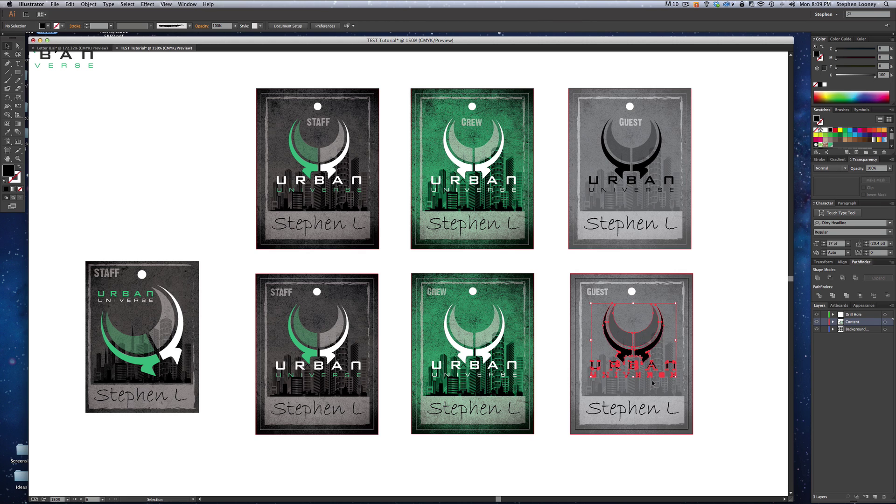
{"action": "left_click", "coordinate": [229, 321]}
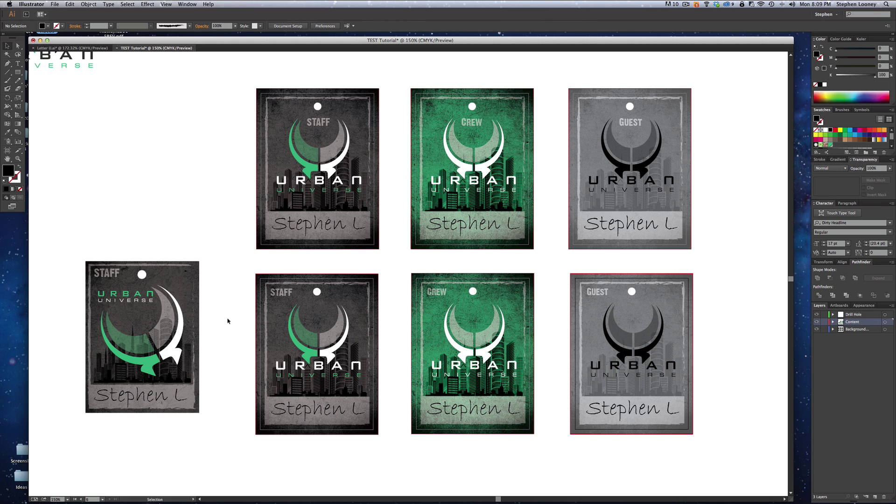
Step: Rotate the second-row Staff emblem counterclockwise, enlarge it and position it over the skyline like the pasted reference badge
{"action": "left_click_drag", "start_coordinate": [302, 339], "coordinate": [326, 373]}
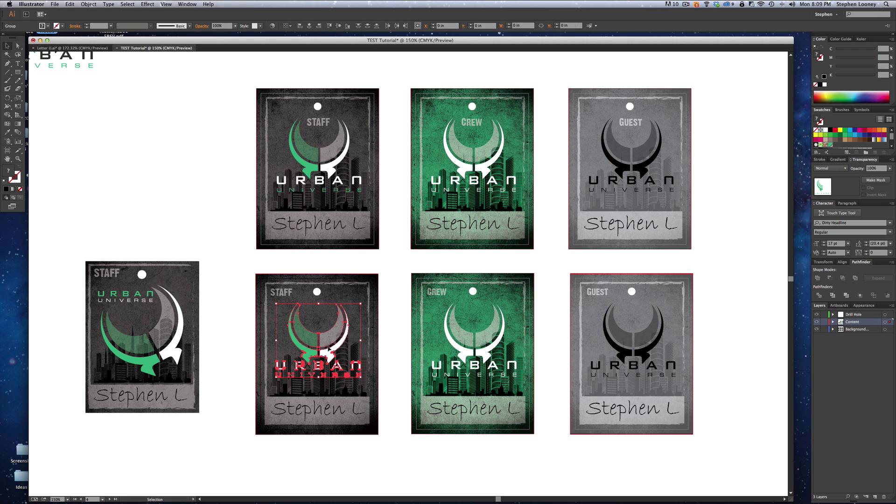
{"action": "left_click", "coordinate": [277, 329]}
{"action": "left_click", "coordinate": [304, 328]}
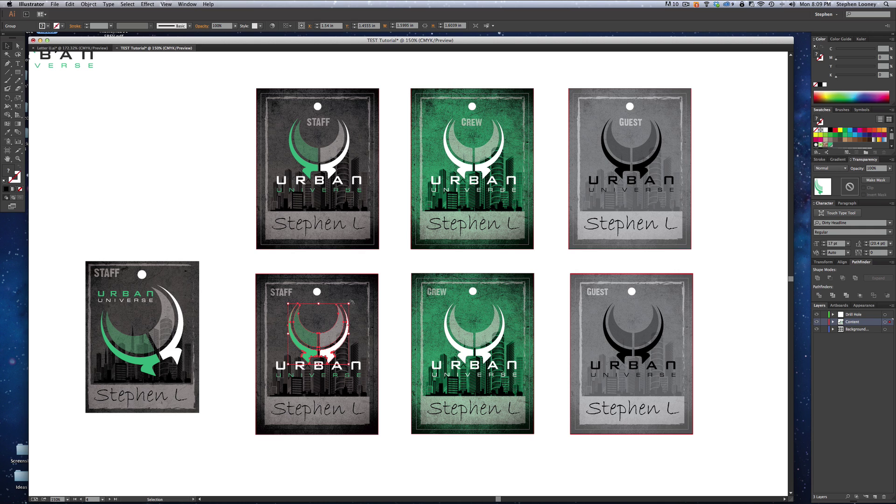
{"action": "left_click_drag", "start_coordinate": [351, 302], "coordinate": [338, 275]}
{"action": "left_click_drag", "start_coordinate": [336, 340], "coordinate": [336, 351]}
{"action": "left_click", "coordinate": [339, 384]}
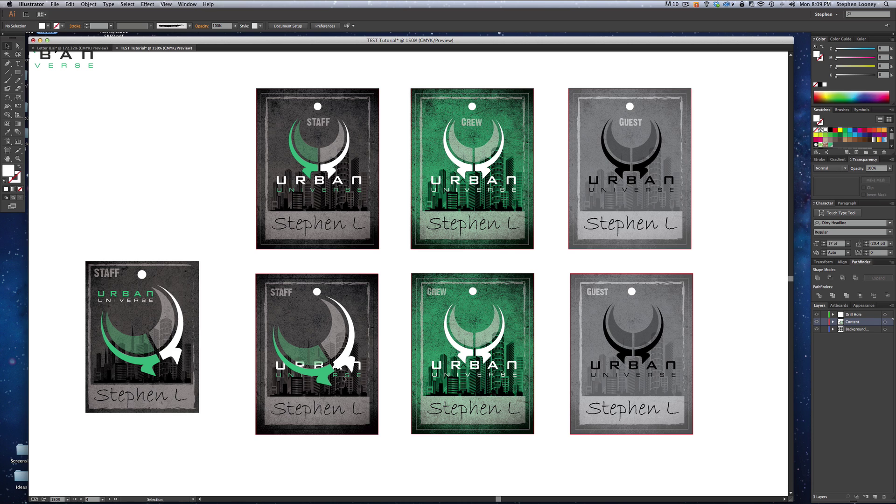
Step: Shrink the second-row Staff badge's URBAN UNIVERSE wordmark and place it directly beneath the STAFF label, matching the reference
{"action": "left_click", "coordinate": [351, 379]}
{"action": "left_click_drag", "start_coordinate": [357, 367], "coordinate": [311, 311]}
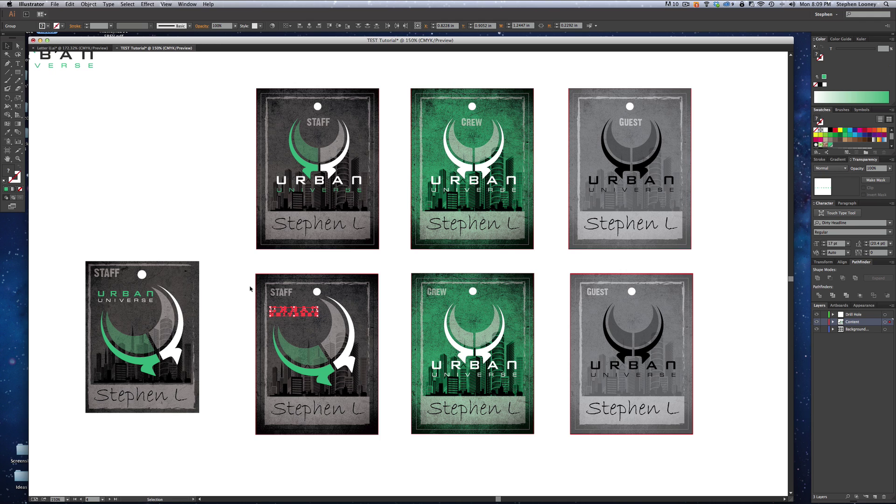
{"action": "left_click", "coordinate": [251, 289]}
Step: Recolour the word UNIVERSE on the second-row Staff badge white
{"action": "left_click", "coordinate": [286, 315]}
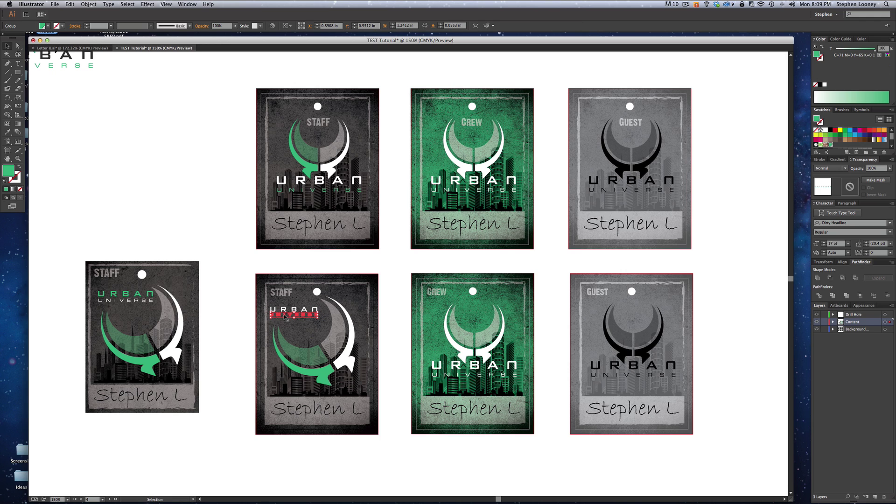
{"action": "left_click", "coordinate": [180, 212]}
{"action": "key", "text": "z"}
{"action": "left_click_drag", "start_coordinate": [181, 211], "coordinate": [434, 403]}
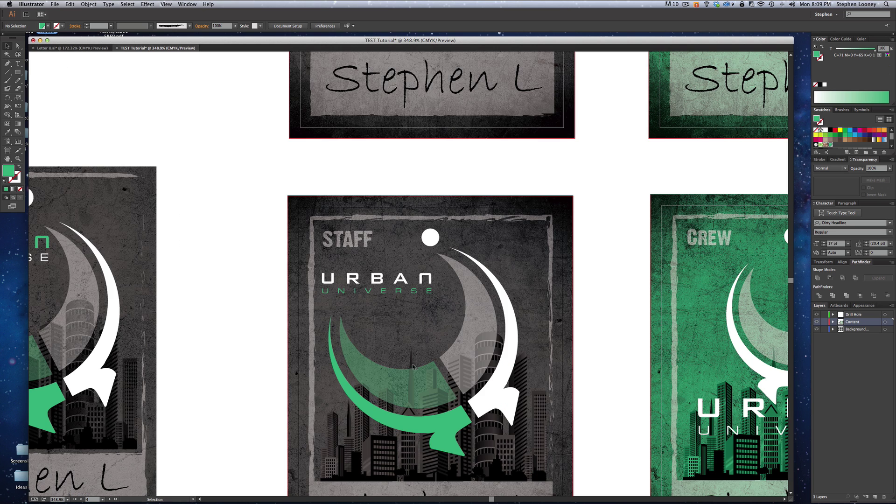
{"action": "left_click", "coordinate": [345, 294]}
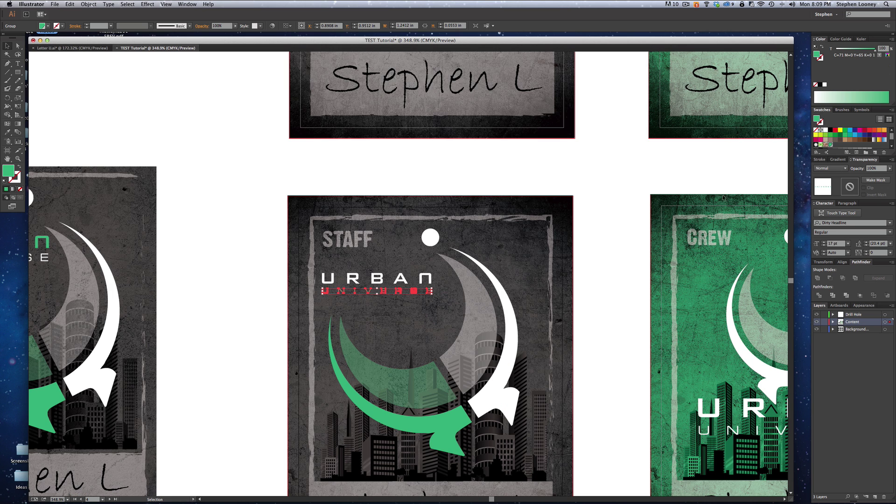
{"action": "left_click", "coordinate": [823, 131]}
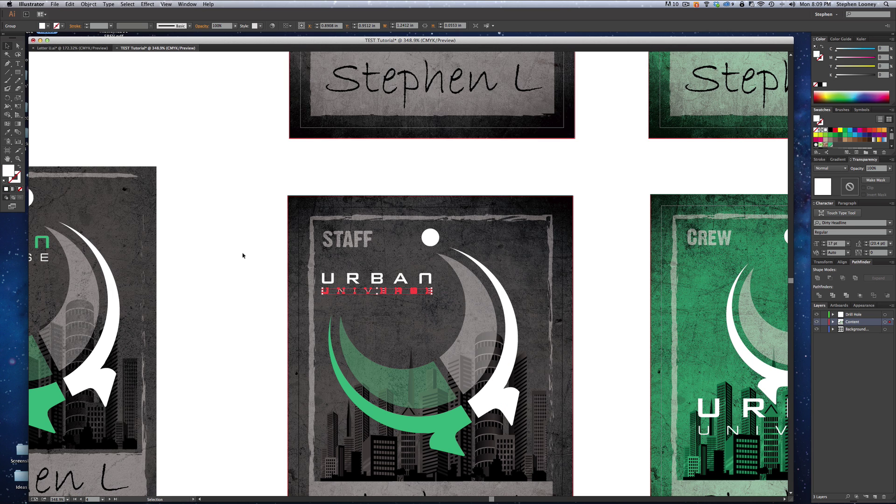
Step: Recolour the word URBAN on the second-row Staff badge with the green sampled from its emblem, and deselect it
{"action": "left_click", "coordinate": [359, 279]}
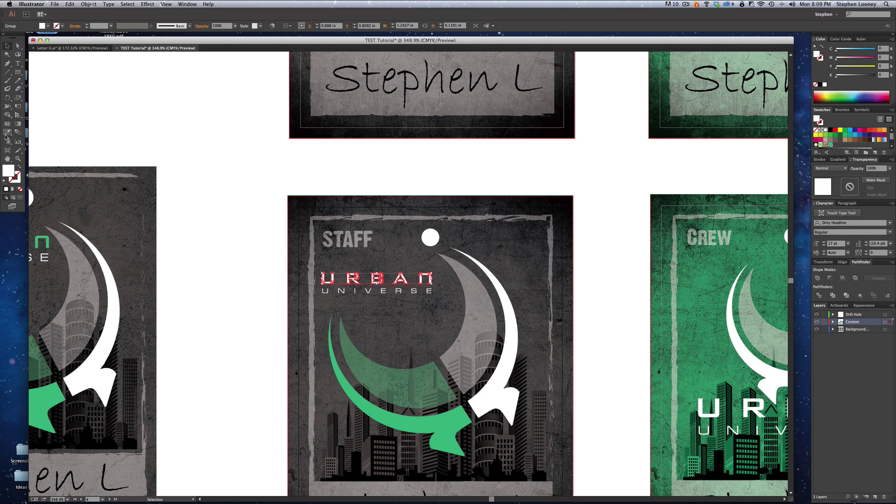
{"action": "left_click", "coordinate": [7, 134]}
{"action": "left_click", "coordinate": [402, 412]}
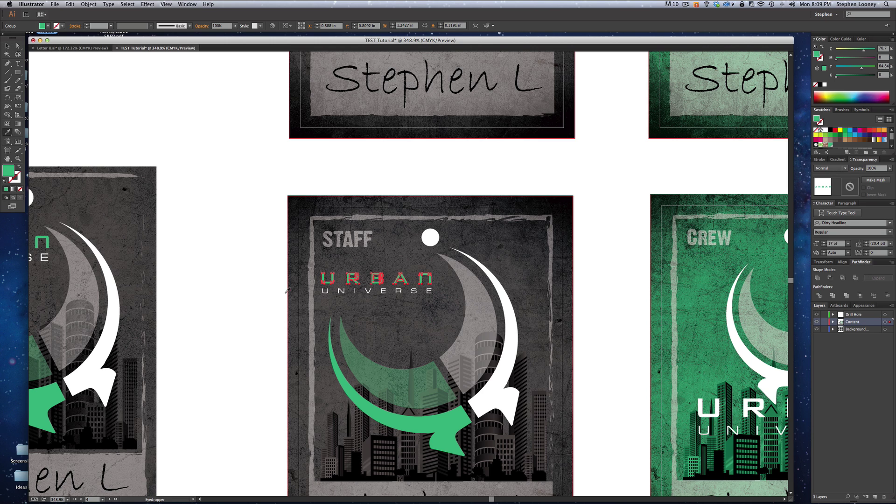
{"action": "key", "text": "v"}
{"action": "key", "text": "super+shift+a"}
{"action": "left_click", "coordinate": [490, 290], "text": "alt+super"}
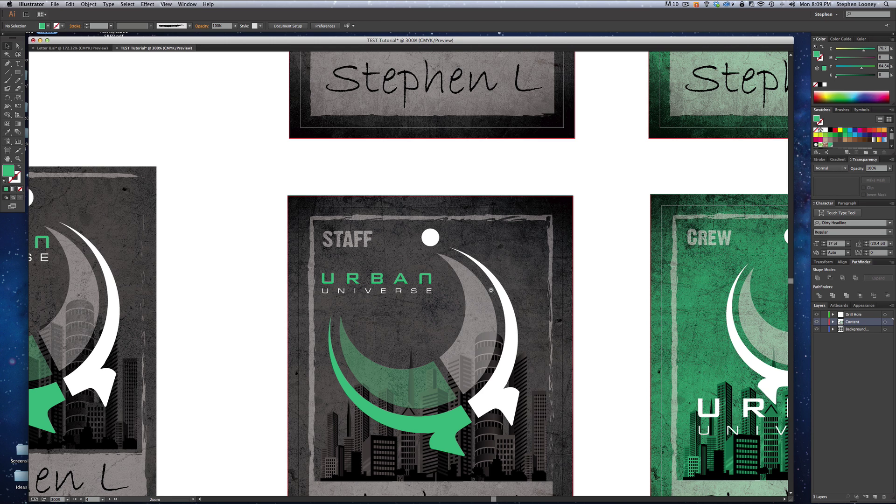
{"action": "left_click", "coordinate": [491, 290], "text": "alt+super"}
{"action": "scroll", "coordinate": [352, 254], "scroll_direction": "left", "scroll_amount": 3}
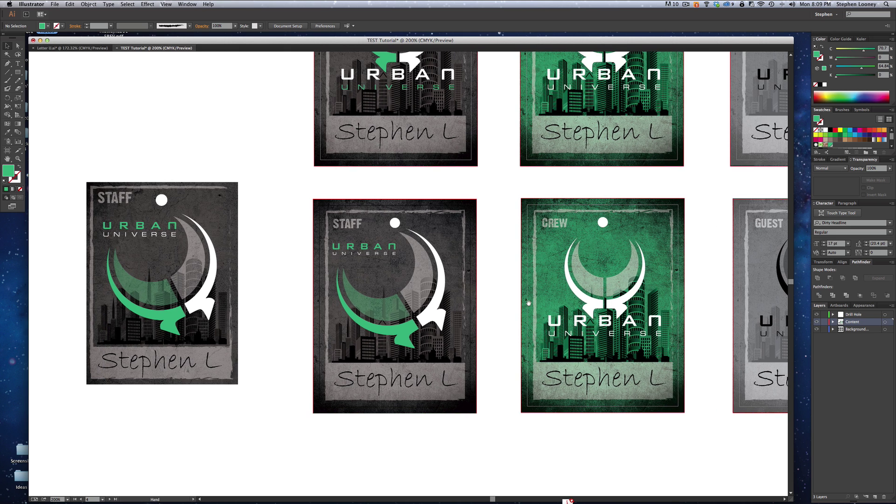
Step: Shrink the second-row Staff wordmark to about 1.18 in wide and nudge it slightly right beneath the STAFF label
{"action": "left_click", "coordinate": [353, 254]}
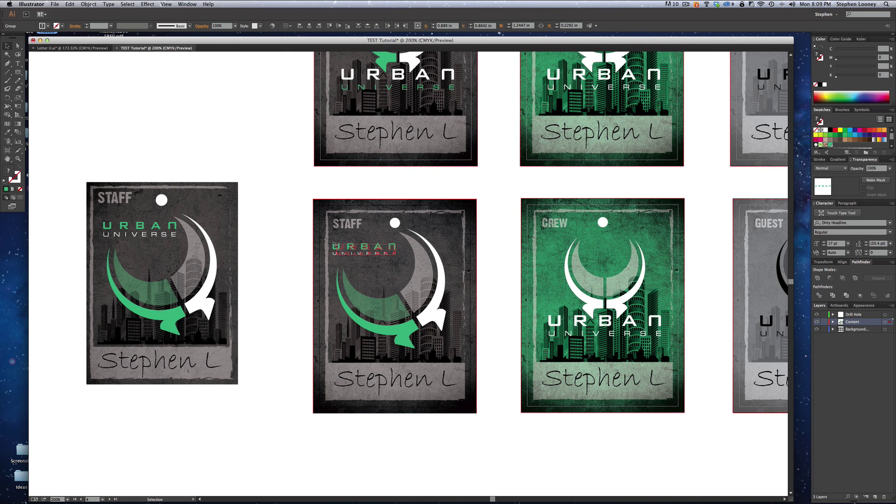
{"action": "left_click_drag", "start_coordinate": [336, 243], "coordinate": [339, 244]}
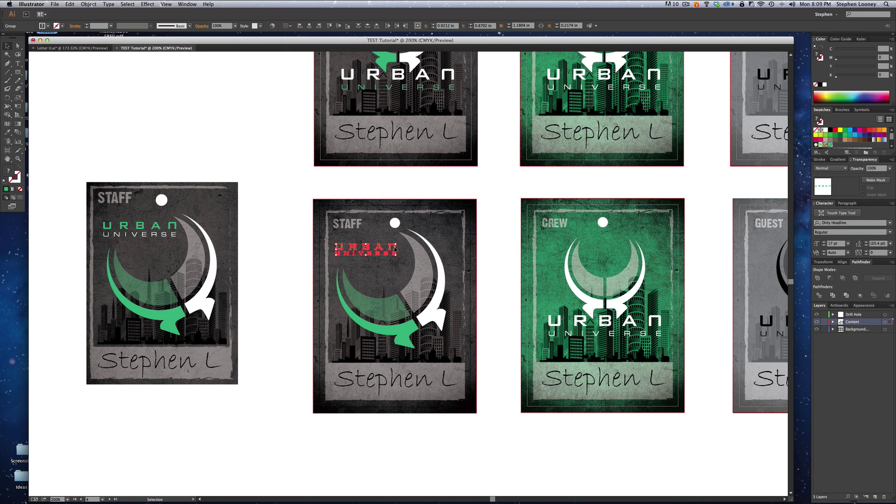
{"action": "left_click_drag", "start_coordinate": [395, 248], "coordinate": [396, 248]}
{"action": "left_click_drag", "start_coordinate": [525, 270], "coordinate": [507, 267]}
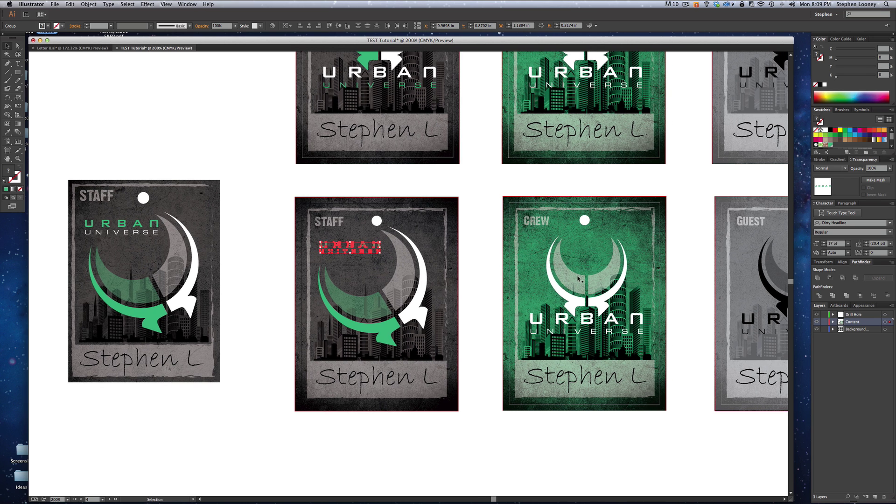
Step: Delete the upright emblems and URBAN UNIVERSE wordmarks from the second-row Crew and Guest badges
{"action": "left_click", "coordinate": [578, 278]}
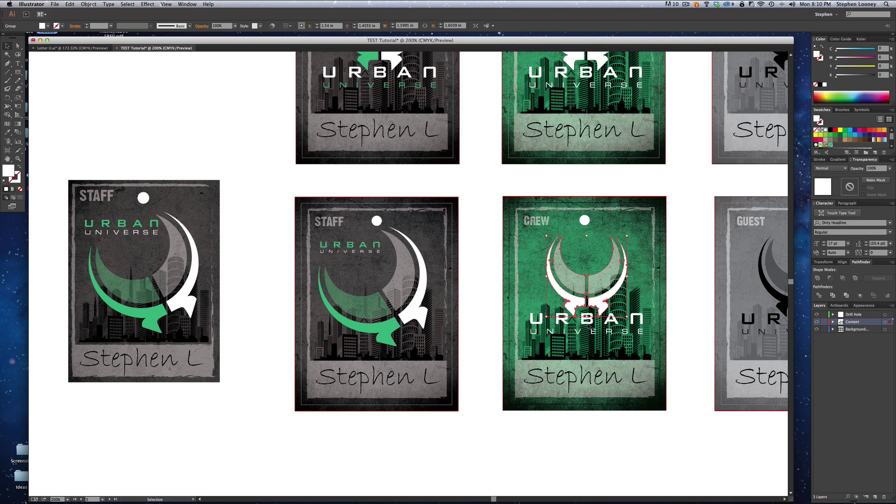
{"action": "left_click", "coordinate": [590, 327], "text": "shift"}
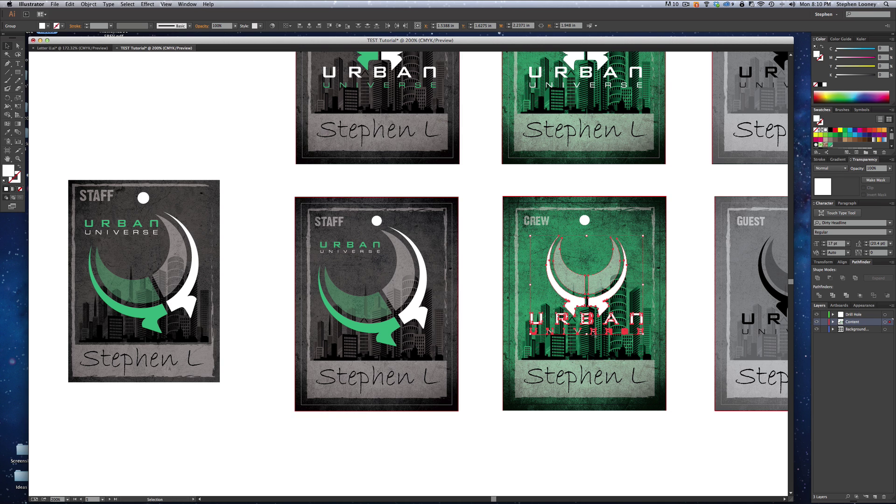
{"action": "key", "text": "Delete"}
{"action": "left_click_drag", "start_coordinate": [696, 279], "coordinate": [581, 282]}
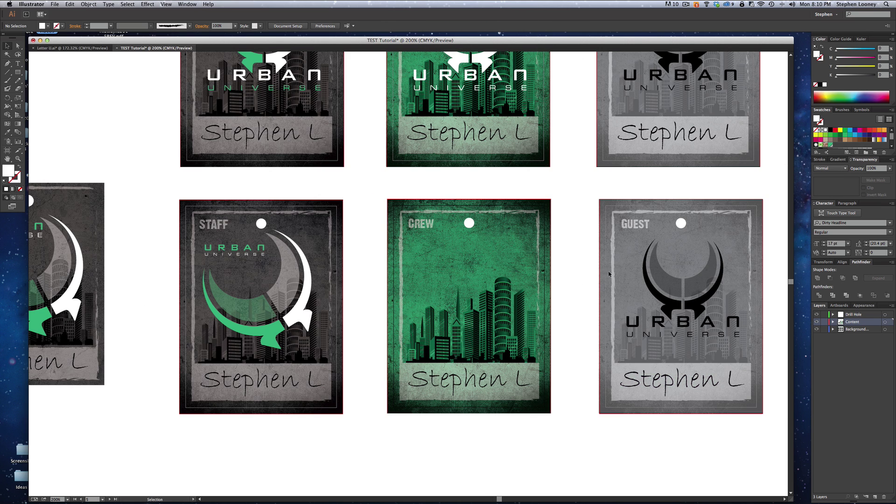
{"action": "left_click", "coordinate": [709, 333]}
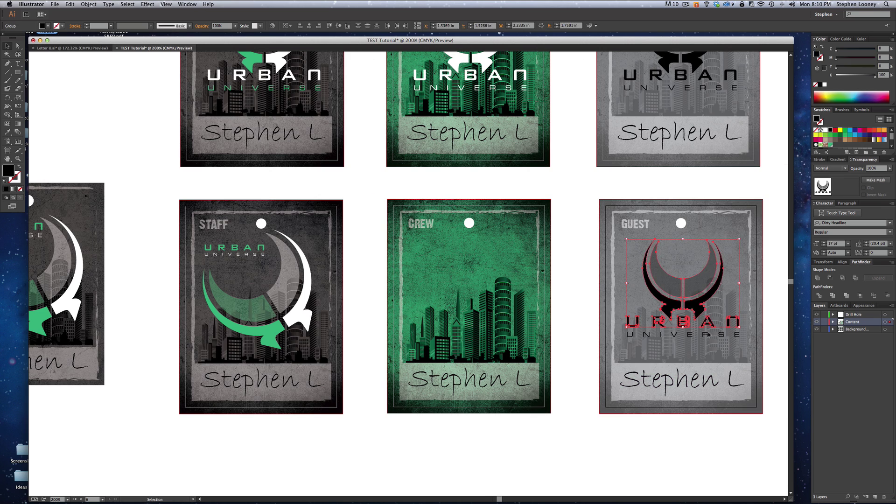
{"action": "left_click", "coordinate": [681, 334], "text": "shift"}
{"action": "key", "text": "Delete"}
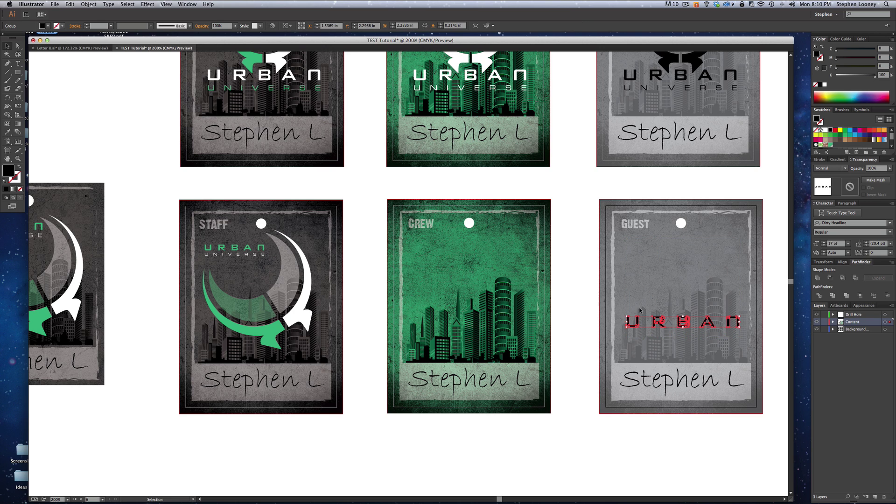
{"action": "key", "text": "Delete"}
Step: Unlock all artwork and relock the released objects, keeping the second-row Staff emblem and wordmark out of the lock
{"action": "left_click", "coordinate": [235, 249]}
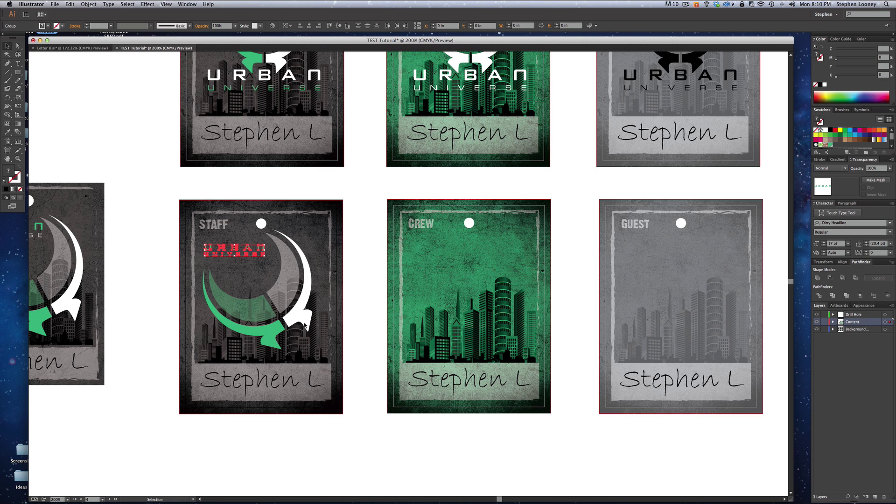
{"action": "left_click", "coordinate": [161, 250]}
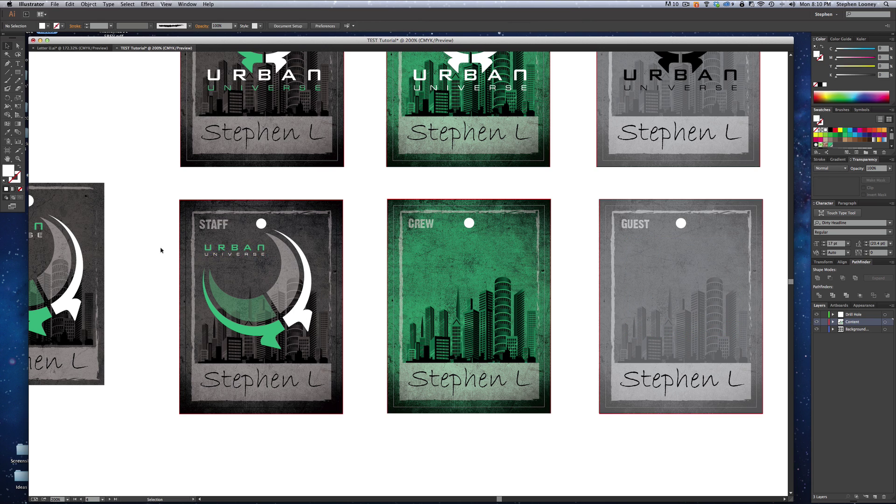
{"action": "left_click", "coordinate": [92, 4]}
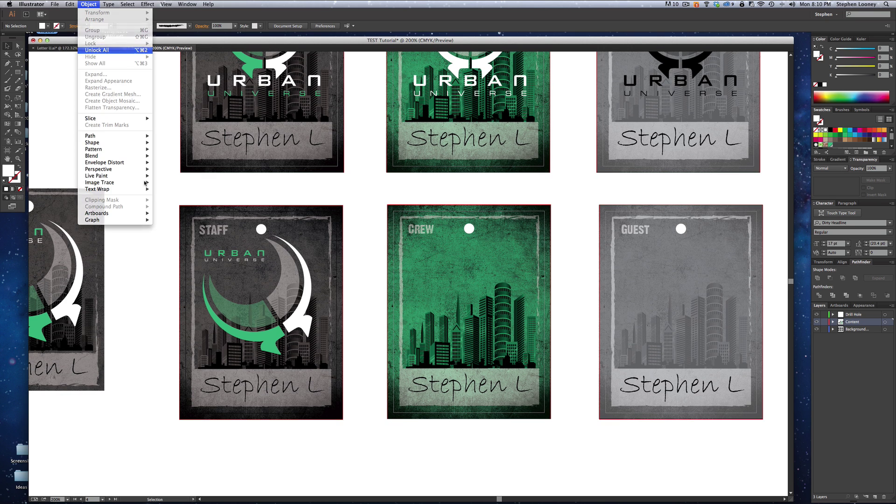
{"action": "left_click", "coordinate": [96, 50]}
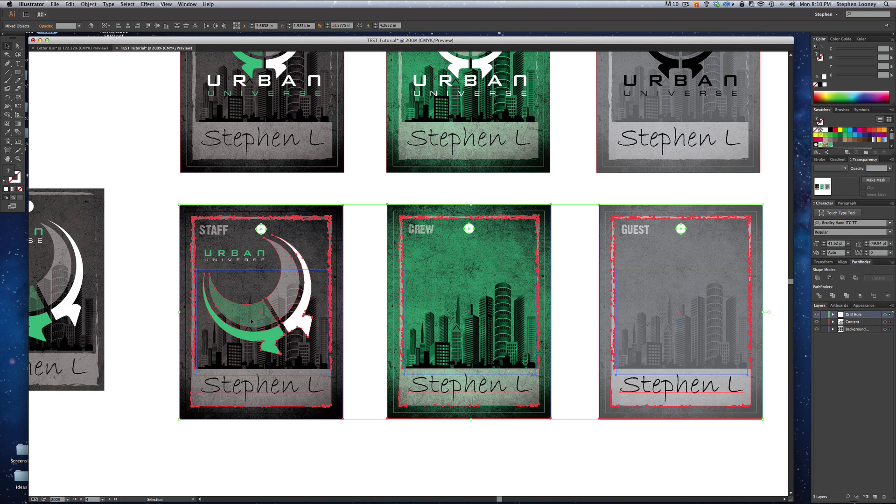
{"action": "key", "text": "shift"}
{"action": "left_click", "coordinate": [251, 321], "text": "shift"}
{"action": "left_click", "coordinate": [89, 4]}
{"action": "mouse_move", "coordinate": [113, 47]}
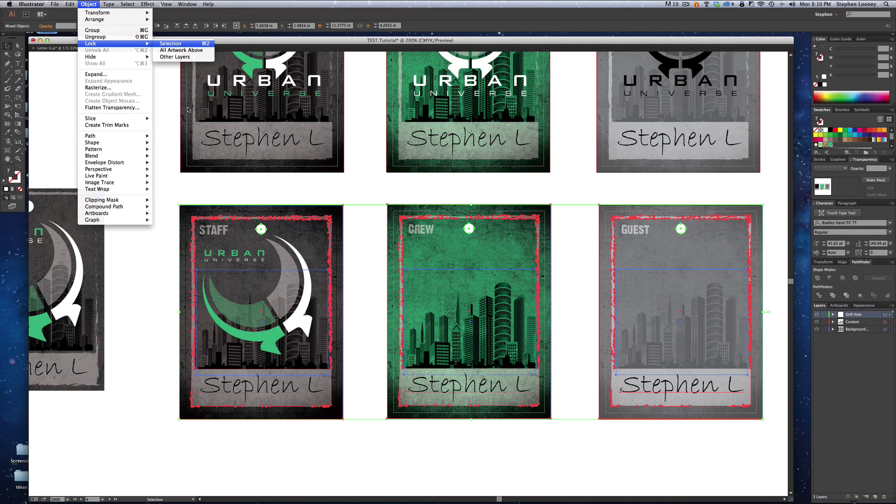
{"action": "left_click", "coordinate": [170, 43]}
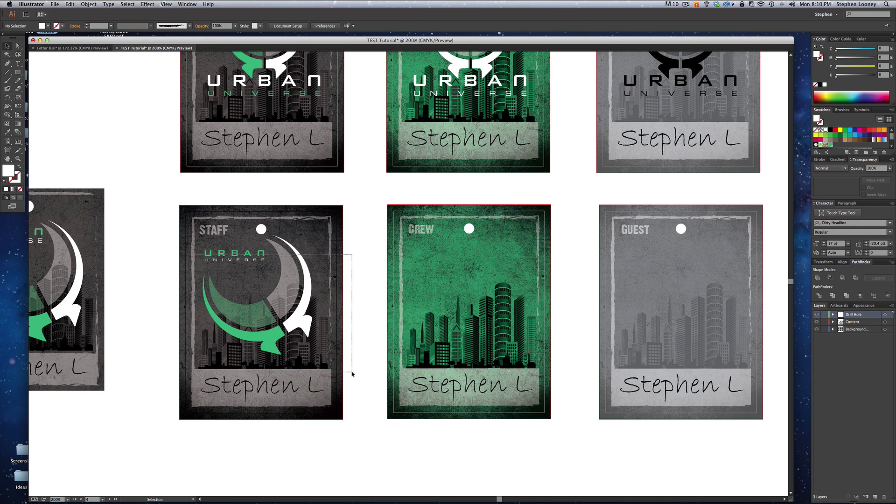
Step: Copy the second-row Staff emblem and wordmark straight across onto the Crew badge and bring the copy to the front
{"action": "left_click", "coordinate": [255, 320]}
{"action": "left_click_drag", "start_coordinate": [255, 320], "coordinate": [464, 316]}
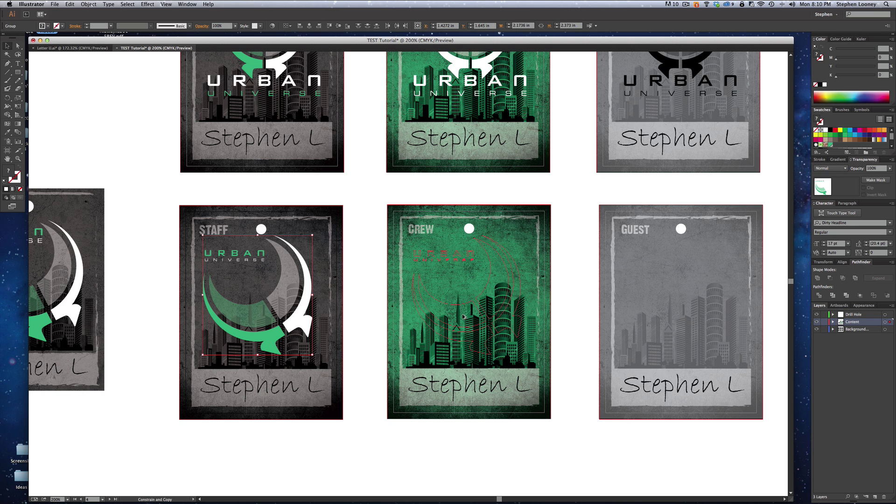
{"action": "left_click_drag", "start_coordinate": [464, 316], "coordinate": [461, 316]}
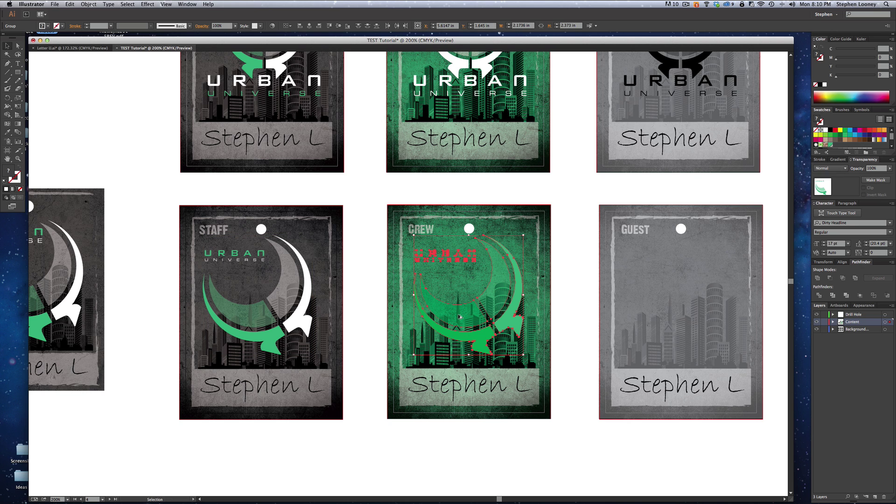
{"action": "left_click", "coordinate": [88, 4]}
{"action": "mouse_move", "coordinate": [93, 18]}
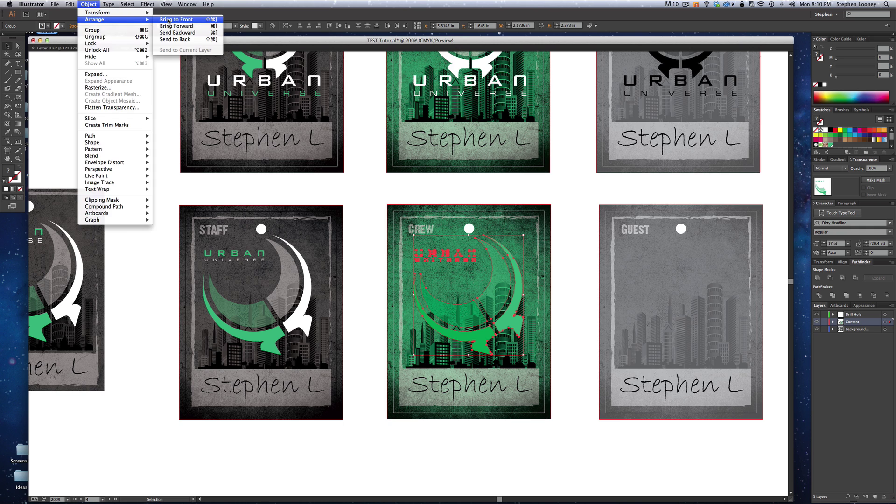
{"action": "left_click", "coordinate": [179, 19]}
Step: Copy the tilted emblem and wordmark from the Crew badge to the matching spot on the second-row Guest badge
{"action": "left_click_drag", "start_coordinate": [461, 321], "coordinate": [676, 320]}
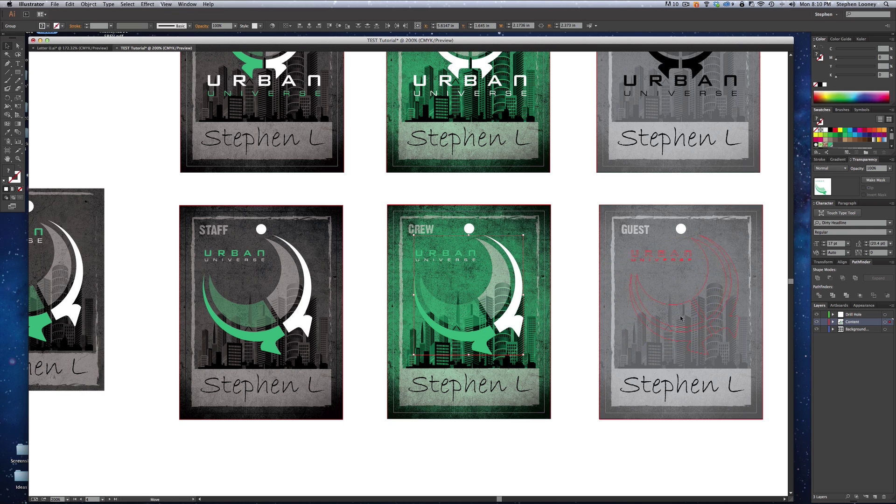
{"action": "left_click_drag", "start_coordinate": [613, 319], "coordinate": [544, 360]}
{"action": "left_click", "coordinate": [495, 286]}
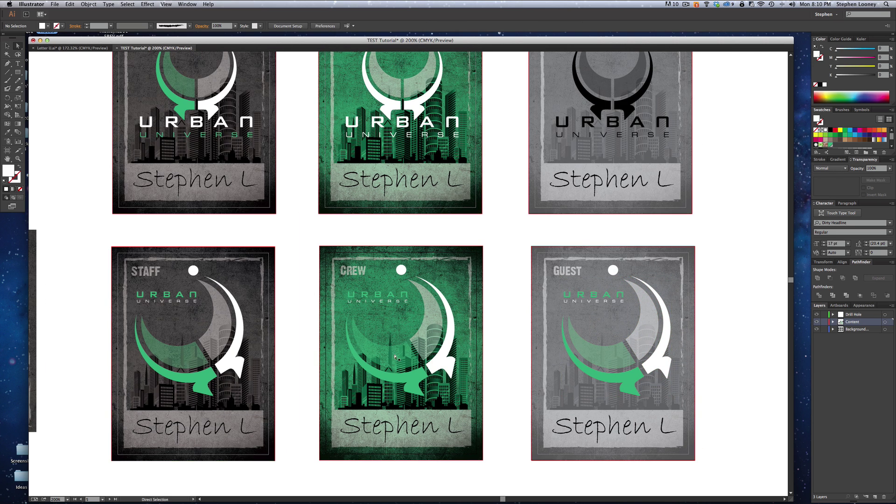
Step: Recolour the green half of the emblem and the wordmark on the second-row Crew badge white
{"action": "left_click", "coordinate": [407, 382], "text": "super"}
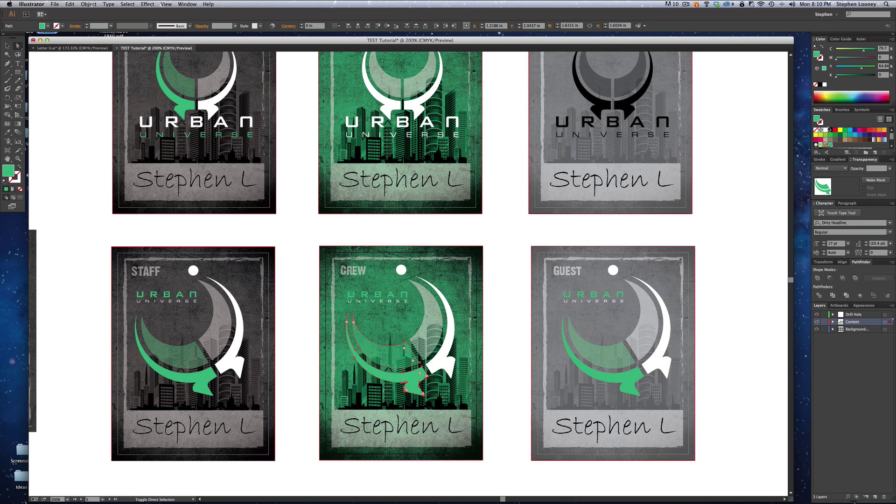
{"action": "left_click", "coordinate": [826, 130]}
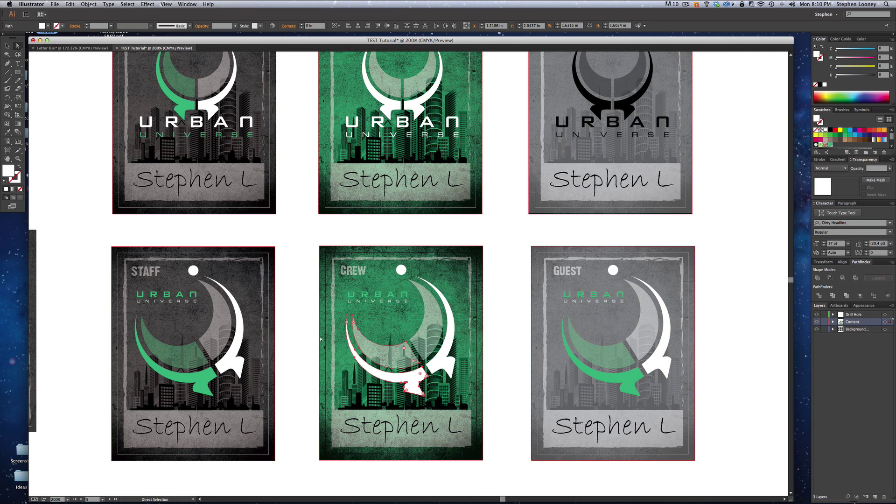
{"action": "left_click", "coordinate": [316, 311]}
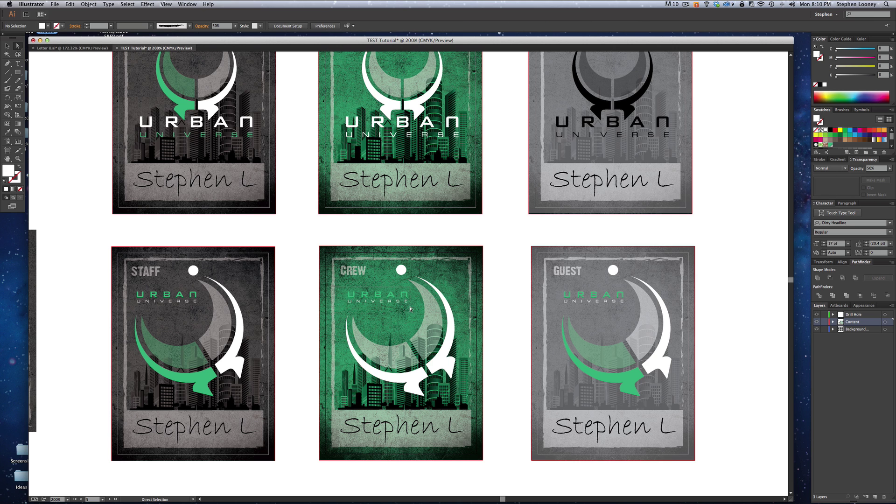
{"action": "left_click", "coordinate": [403, 300]}
{"action": "left_click_drag", "start_coordinate": [561, 285], "coordinate": [573, 264]}
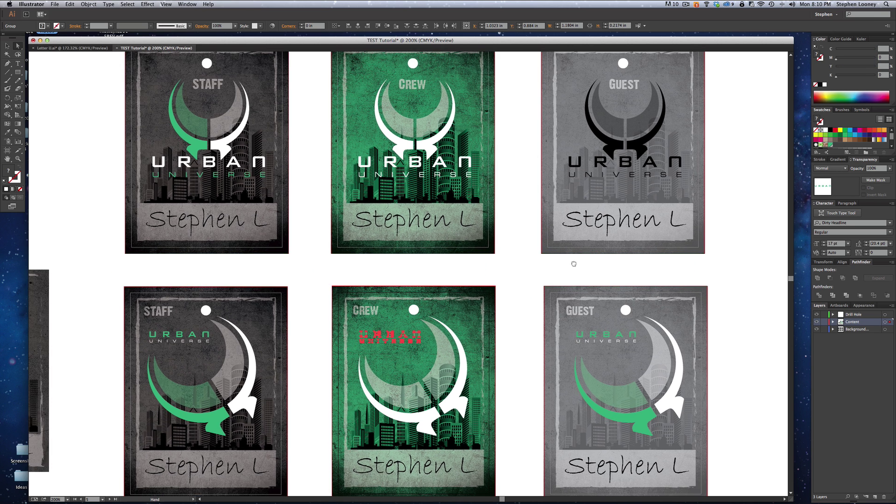
{"action": "left_click", "coordinate": [827, 130]}
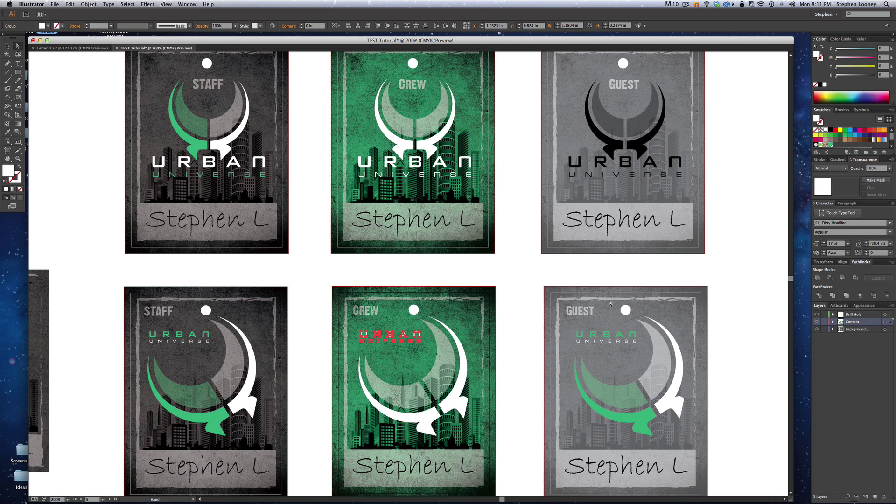
{"action": "left_click", "coordinate": [554, 278]}
Step: Recolour the whole emblem and the wordmark on the second-row Guest badge black, and deselect them
{"action": "left_click", "coordinate": [597, 393]}
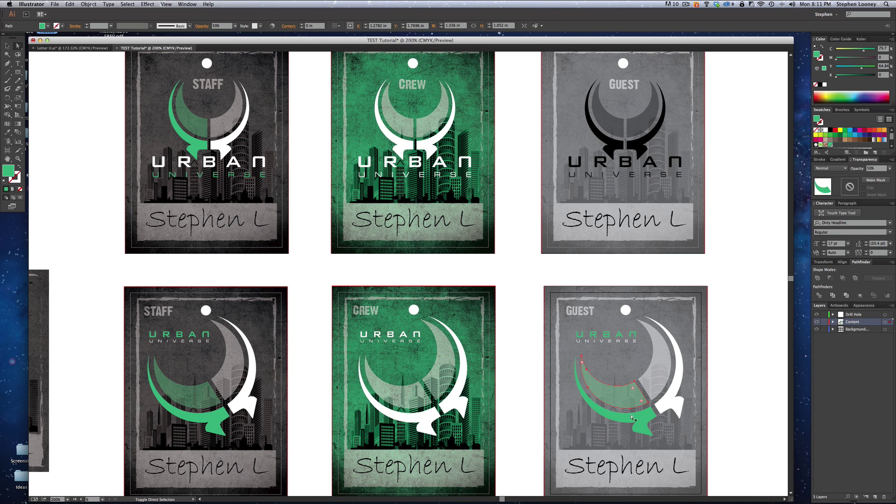
{"action": "left_click", "coordinate": [679, 377], "text": "shift"}
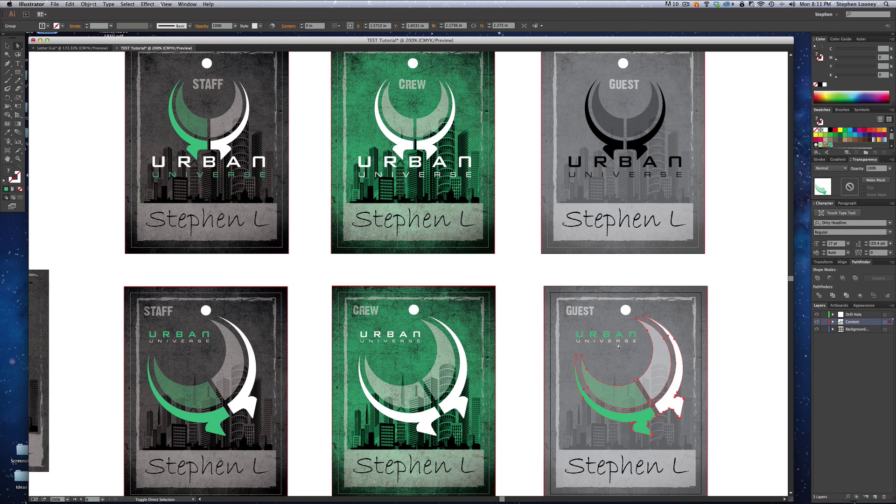
{"action": "left_click", "coordinate": [638, 349], "text": "shift"}
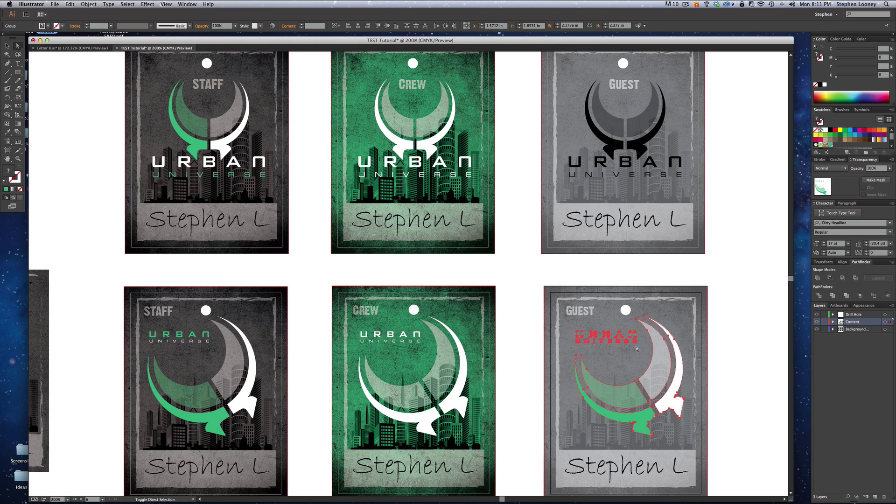
{"action": "left_click", "coordinate": [831, 129]}
{"action": "left_click", "coordinate": [745, 244]}
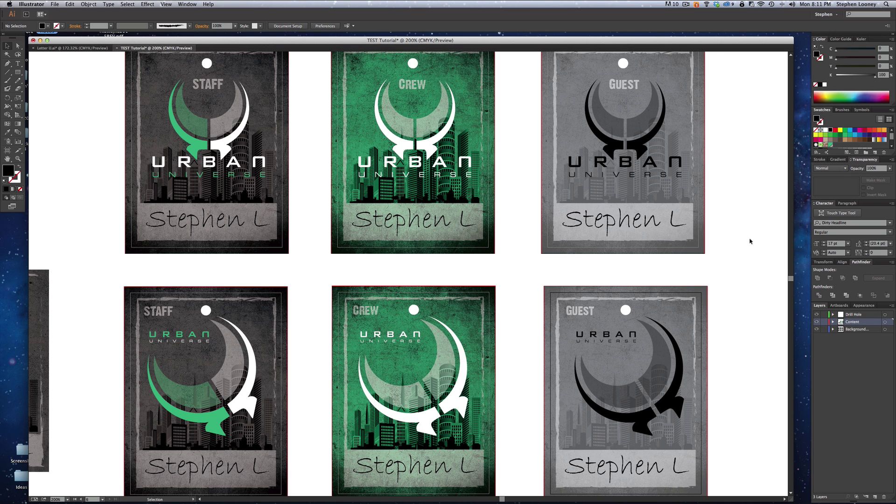
Step: Enlarge the wordmarks on the second-row Guest and Crew badges, extending each one up and to the left
{"action": "scroll", "coordinate": [607, 303], "scroll_direction": "up", "scroll_amount": 1}
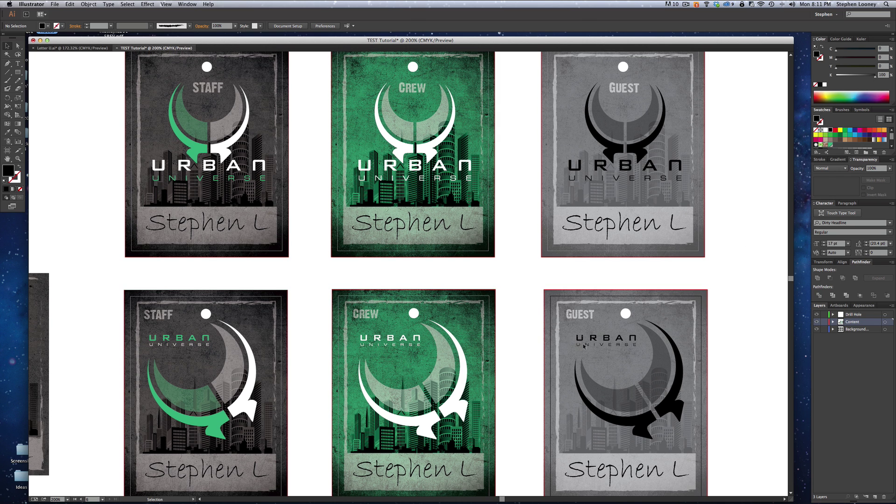
{"action": "left_click", "coordinate": [584, 346]}
{"action": "left_click_drag", "start_coordinate": [578, 336], "coordinate": [570, 330]}
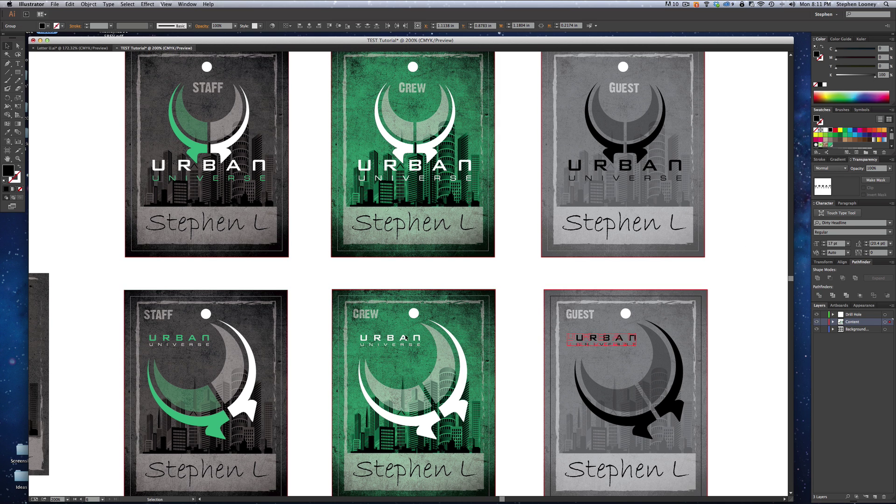
{"action": "left_click", "coordinate": [363, 340]}
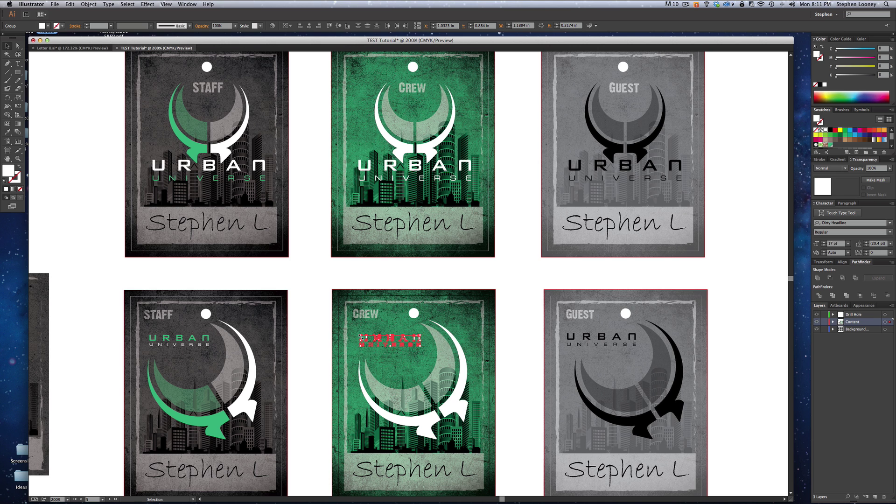
{"action": "left_click_drag", "start_coordinate": [360, 336], "coordinate": [354, 330]}
{"action": "left_click", "coordinate": [345, 266]}
Step: Delete the pasted reference badge and the spare URBAN UNIVERSE logo beside the artboards, and frame the six badges
{"action": "key", "text": "space"}
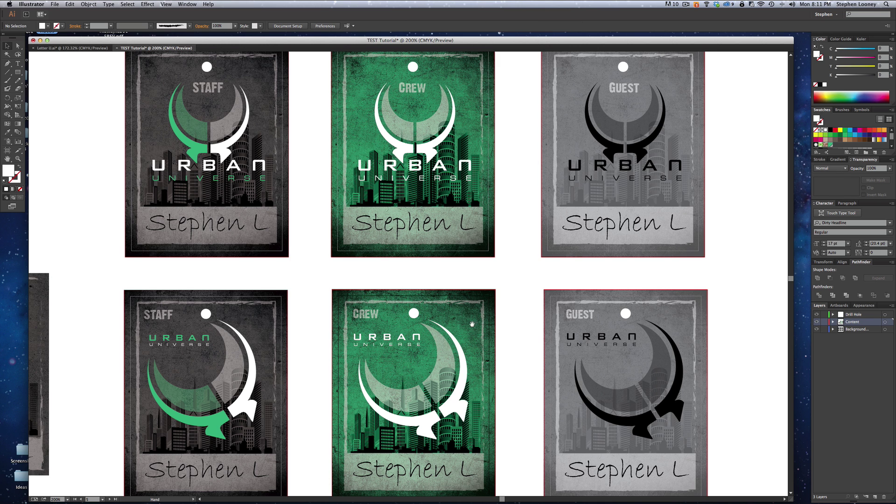
{"action": "left_click_drag", "start_coordinate": [482, 329], "coordinate": [520, 300]}
{"action": "left_click", "coordinate": [445, 307], "text": "alt+super"}
{"action": "left_click_drag", "start_coordinate": [48, 218], "coordinate": [187, 411]}
{"action": "key", "text": "Delete"}
{"action": "left_click", "coordinate": [326, 197], "text": "alt+super"}
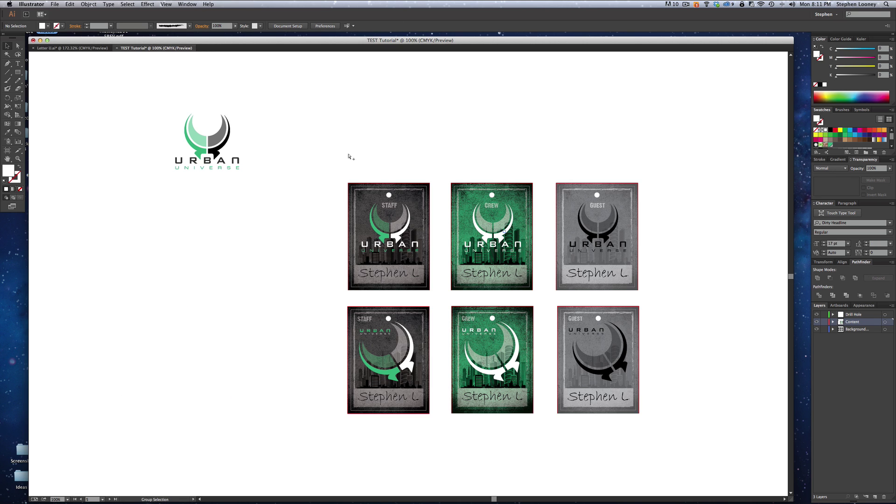
{"action": "left_click", "coordinate": [217, 140]}
{"action": "key", "text": "Delete"}
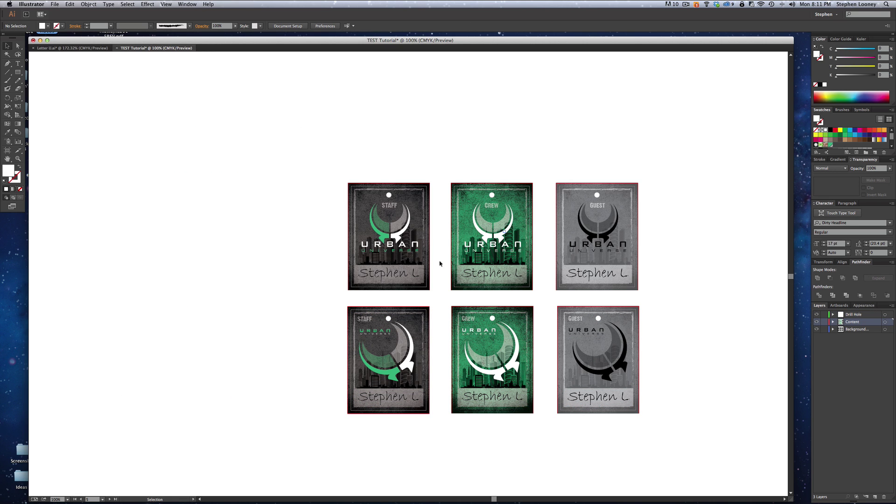
{"action": "left_click_drag", "start_coordinate": [309, 149], "coordinate": [711, 461]}
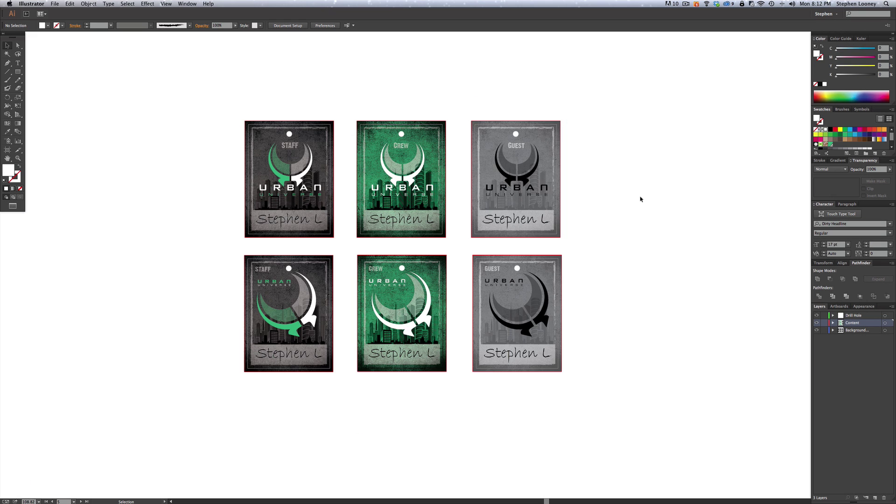
Step: Select all artwork on the six badges, convert the text to outlines, and deselect everything
{"action": "left_click", "coordinate": [90, 3]}
{"action": "left_click", "coordinate": [90, 3]}
{"action": "key", "text": "a"}
{"action": "key", "text": "super+a"}
{"action": "left_click_drag", "start_coordinate": [155, 77], "coordinate": [676, 434]}
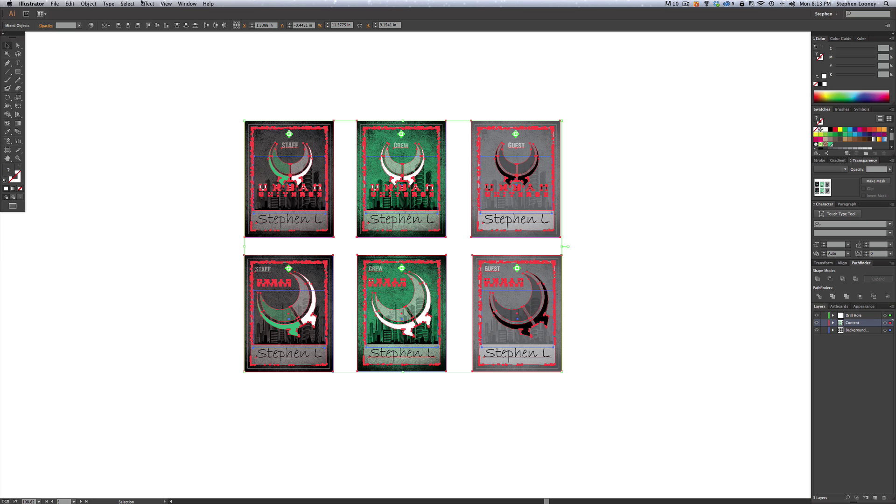
{"action": "left_click", "coordinate": [113, 4]}
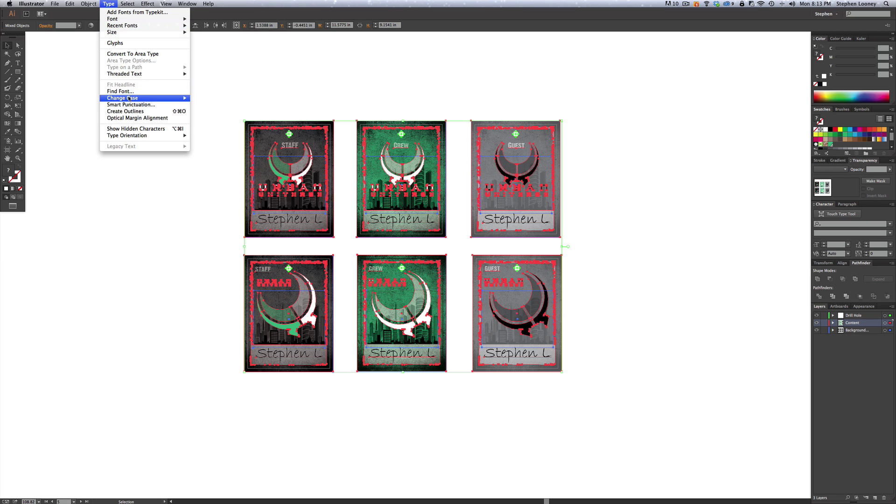
{"action": "left_click", "coordinate": [132, 111]}
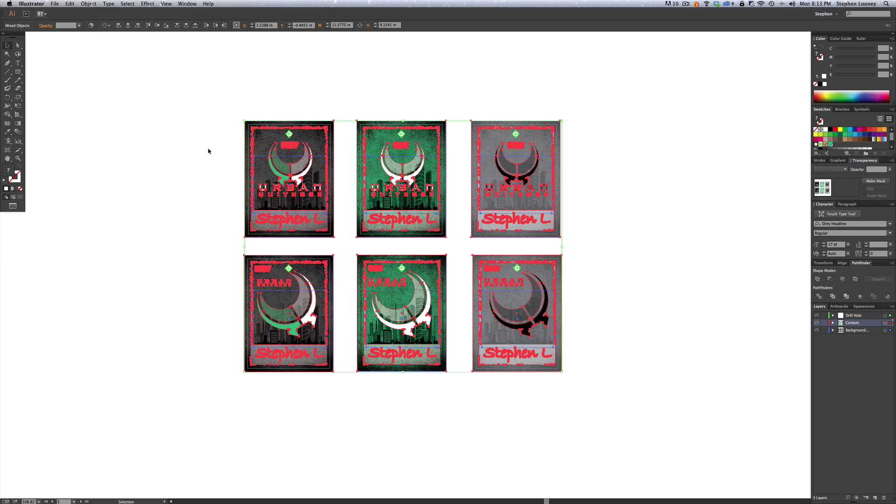
{"action": "left_click", "coordinate": [209, 151]}
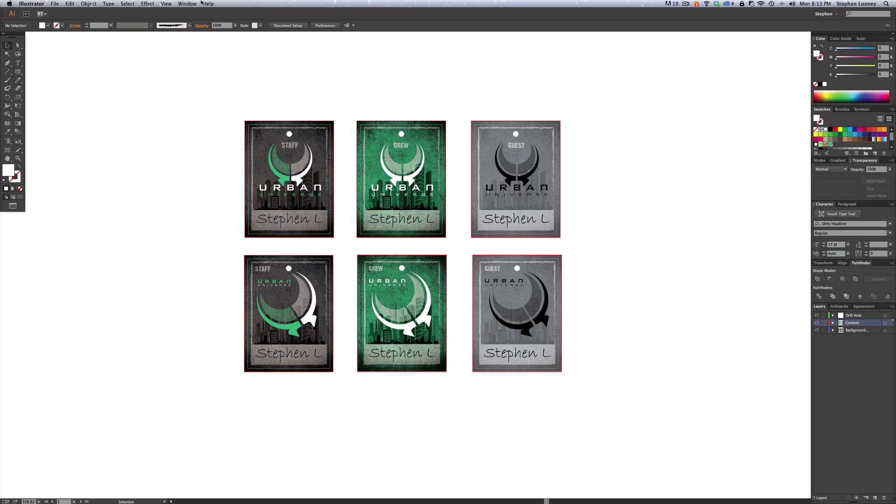
Step: Save a copy to the Desktop as TEST Tutorial.pdf in Adobe PDF format, including all artboards
{"action": "left_click", "coordinate": [56, 4]}
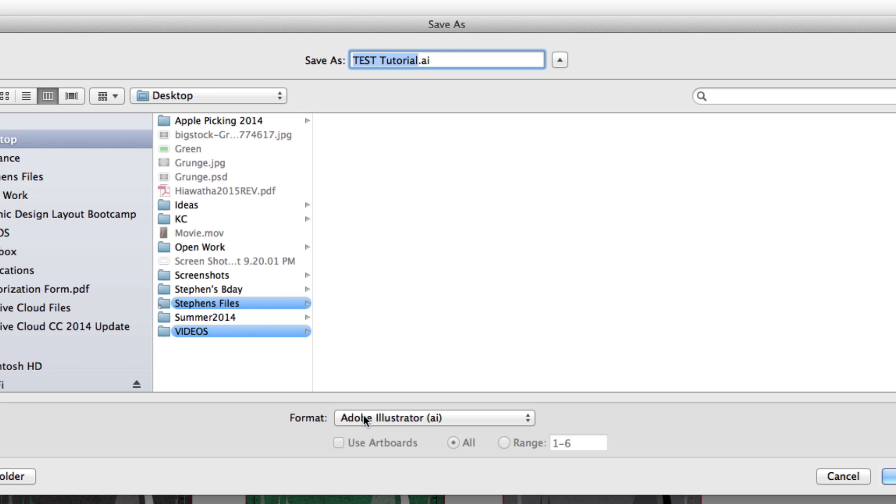
{"action": "left_click", "coordinate": [363, 415]}
{"action": "left_click", "coordinate": [371, 455]}
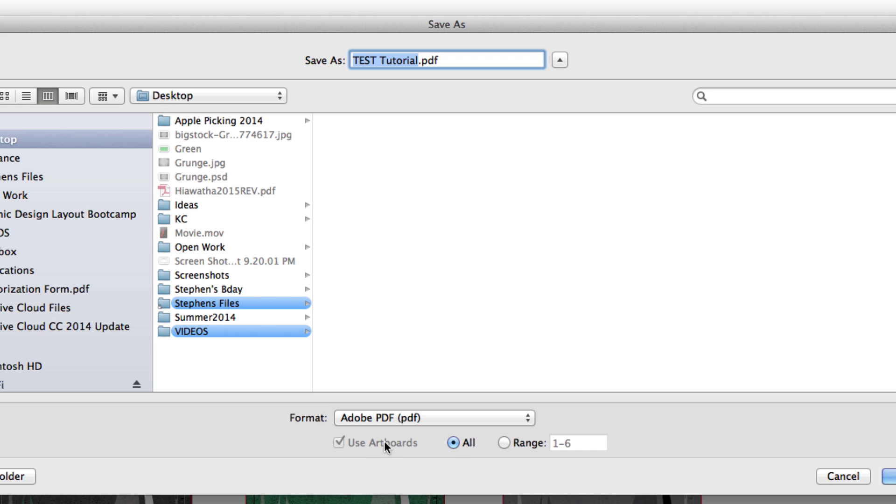
{"action": "left_click", "coordinate": [503, 442]}
{"action": "left_click", "coordinate": [457, 442]}
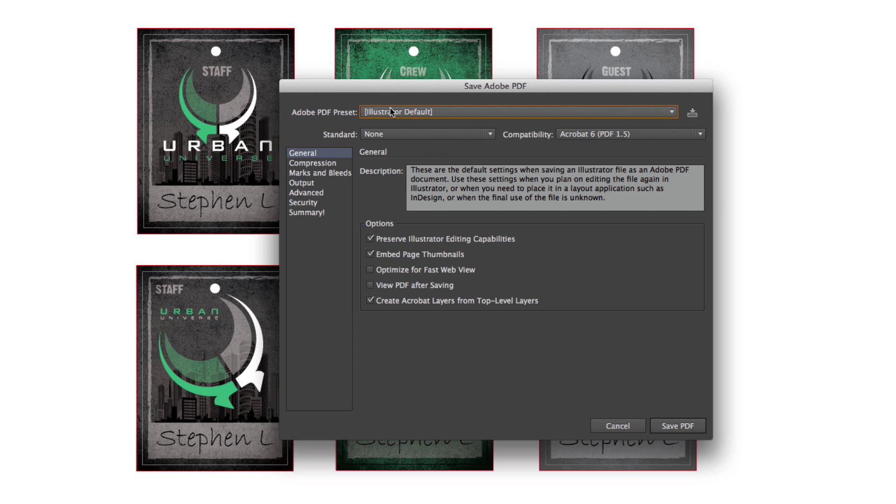
Step: Choose the High Quality Print PDF preset and turn off Preserve Illustrator Editing Capabilities
{"action": "left_click", "coordinate": [390, 111]}
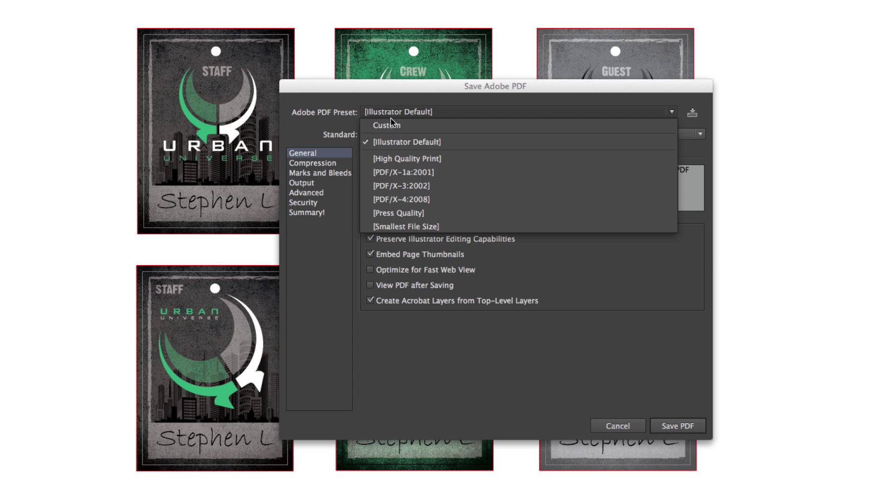
{"action": "left_click", "coordinate": [392, 157]}
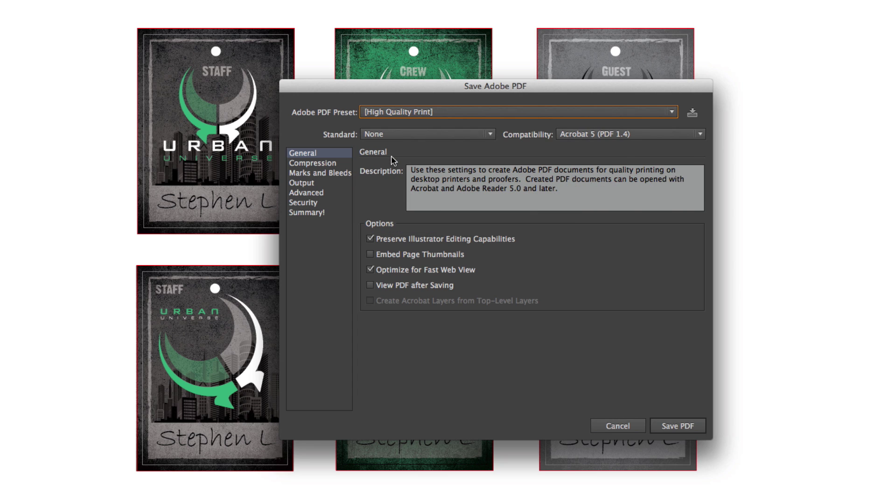
{"action": "left_click", "coordinate": [370, 238]}
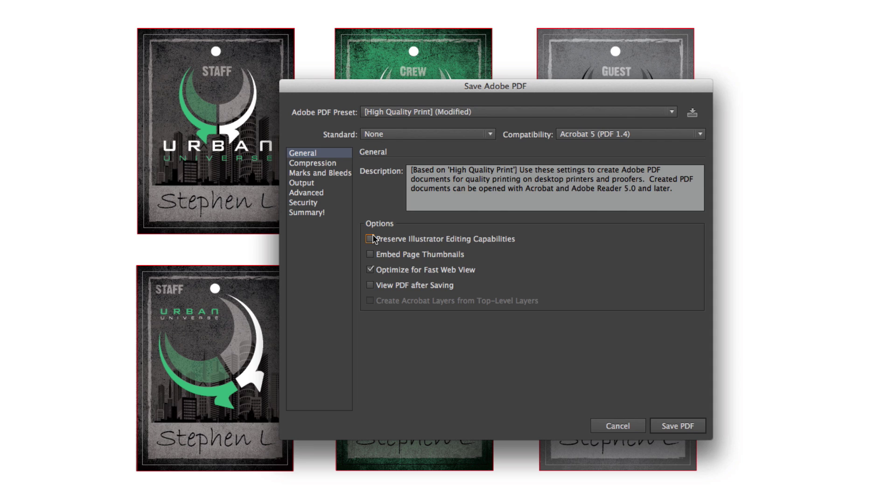
Step: Add trim marks and a 0.125 in bleed on all sides, and save the PDF, accepting the loss of editing capabilities
{"action": "left_click", "coordinate": [318, 174]}
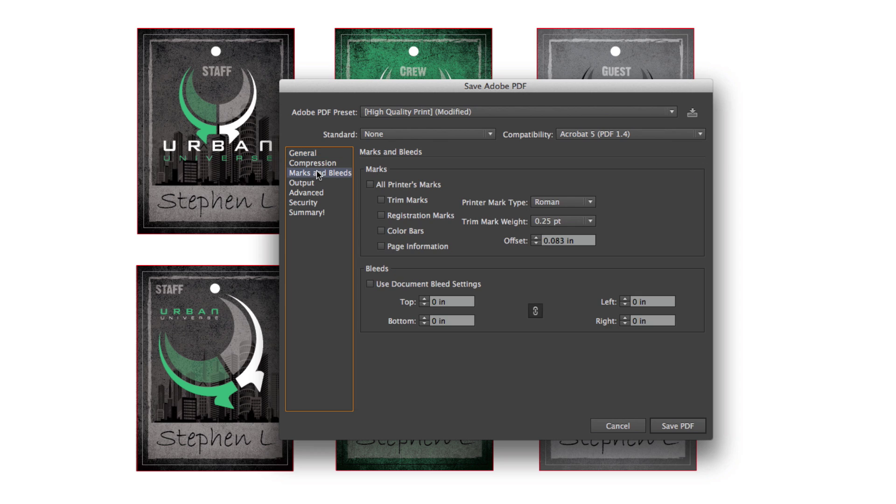
{"action": "left_click", "coordinate": [381, 200]}
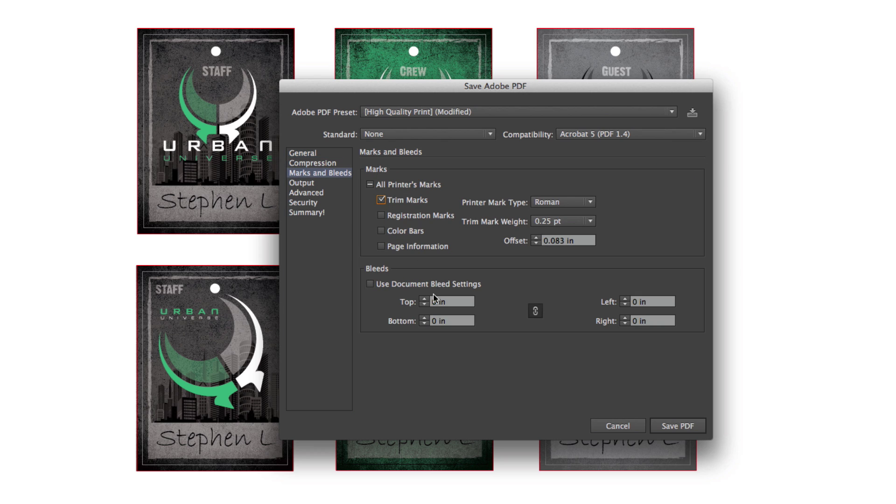
{"action": "left_click", "coordinate": [424, 299]}
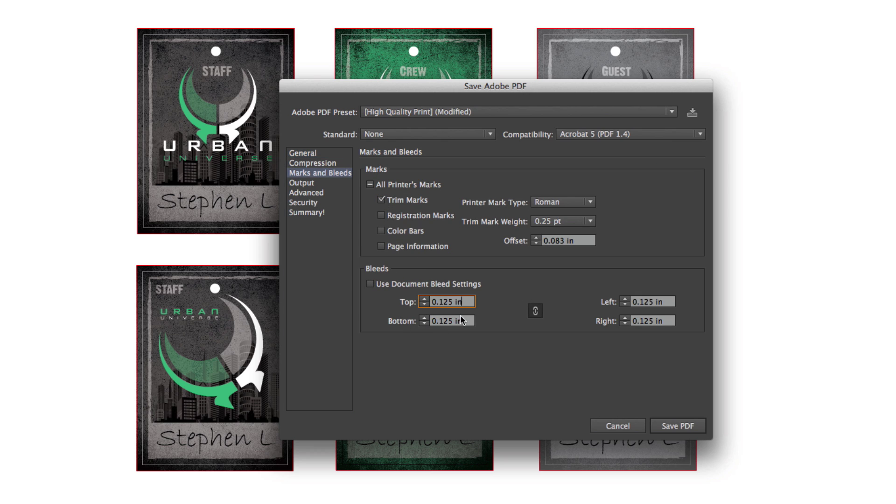
{"action": "left_click", "coordinate": [677, 426]}
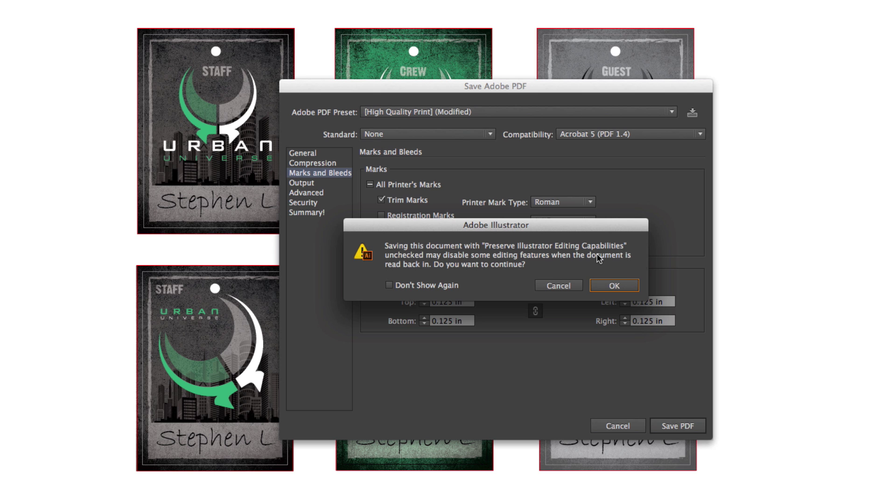
{"action": "left_click", "coordinate": [615, 285]}
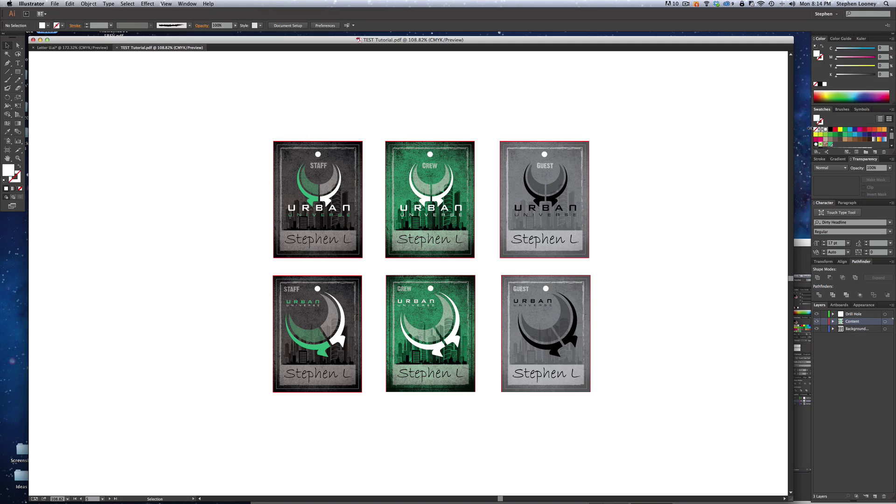
Step: Open TEST Tutorial.pdf from the desktop in Acrobat and show the whole first badge with its trim marks
{"action": "left_click", "coordinate": [801, 131]}
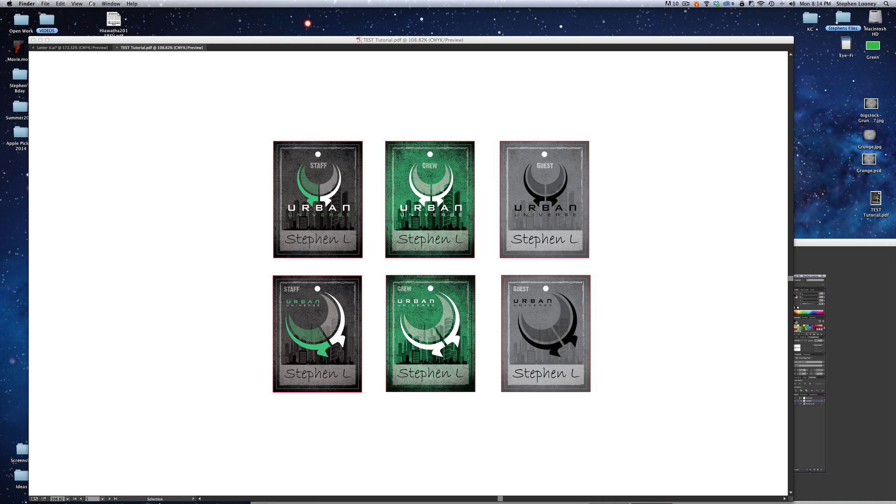
{"action": "double_click", "coordinate": [876, 200]}
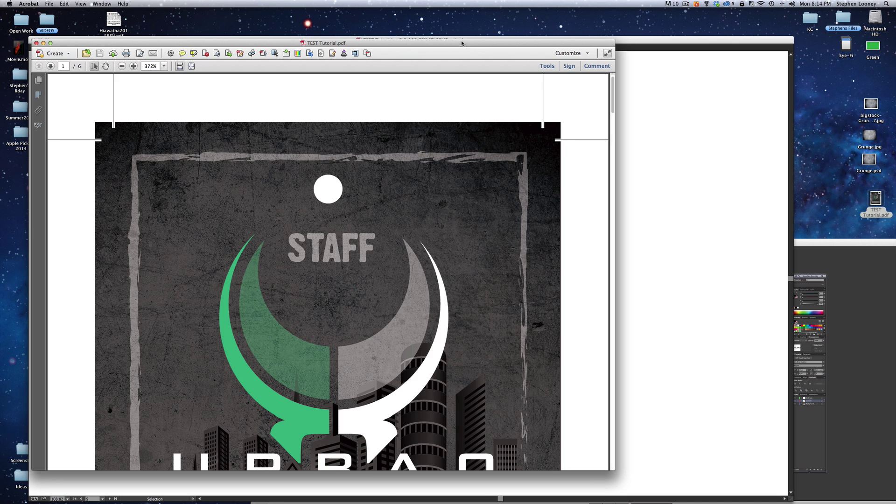
{"action": "left_click_drag", "start_coordinate": [462, 43], "coordinate": [536, 44]}
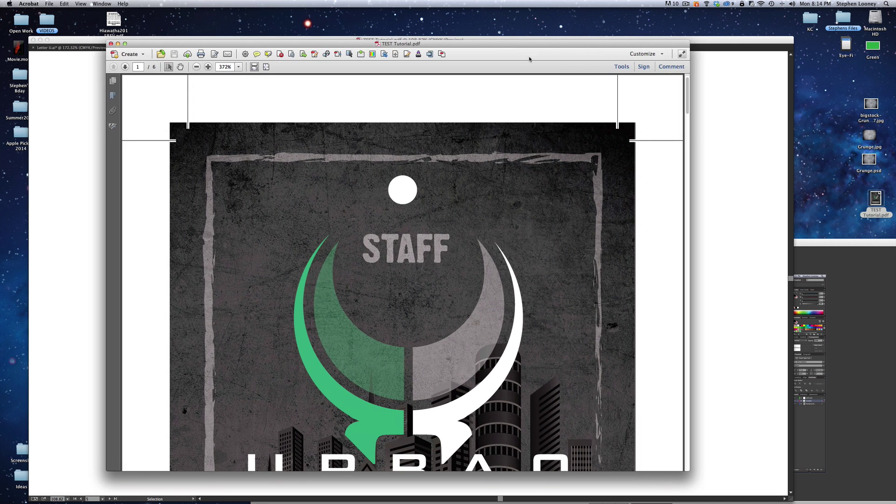
{"action": "left_click", "coordinate": [427, 314]}
{"action": "left_click", "coordinate": [427, 313]}
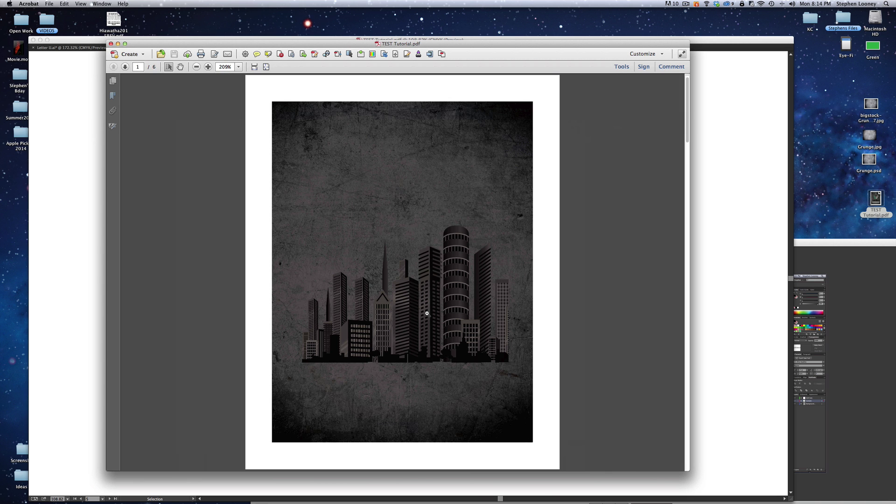
{"action": "left_click_drag", "start_coordinate": [427, 318], "coordinate": [452, 280]}
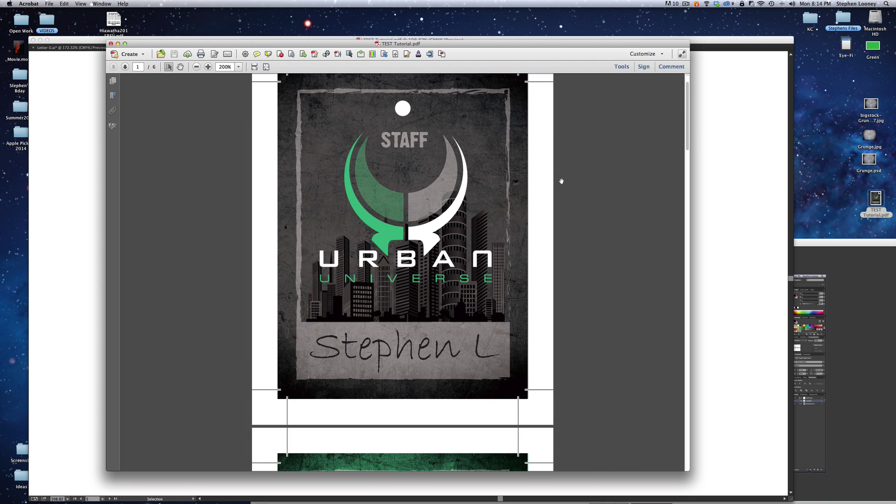
Step: Page through the PDF to the sixth page, examining each badge's artwork, bleed and trim marks
{"action": "scroll", "coordinate": [558, 187], "scroll_direction": "up", "scroll_amount": 2}
{"action": "key", "text": "Right"}
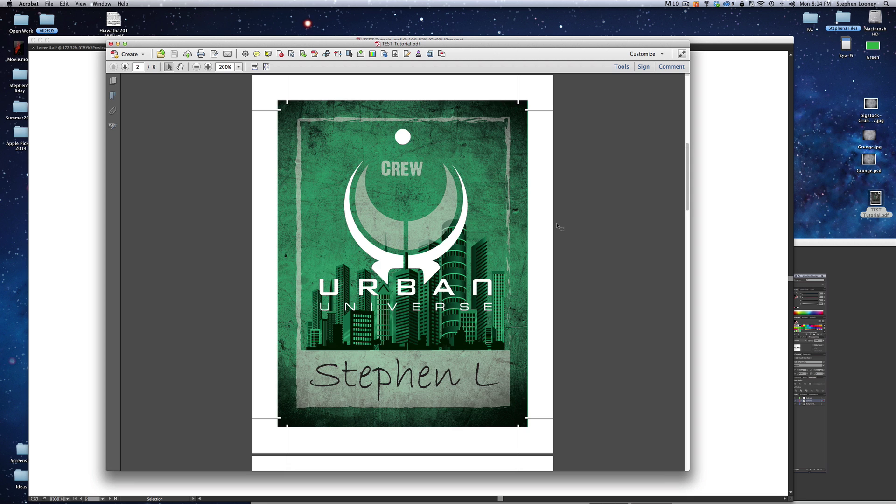
{"action": "key", "text": "Right"}
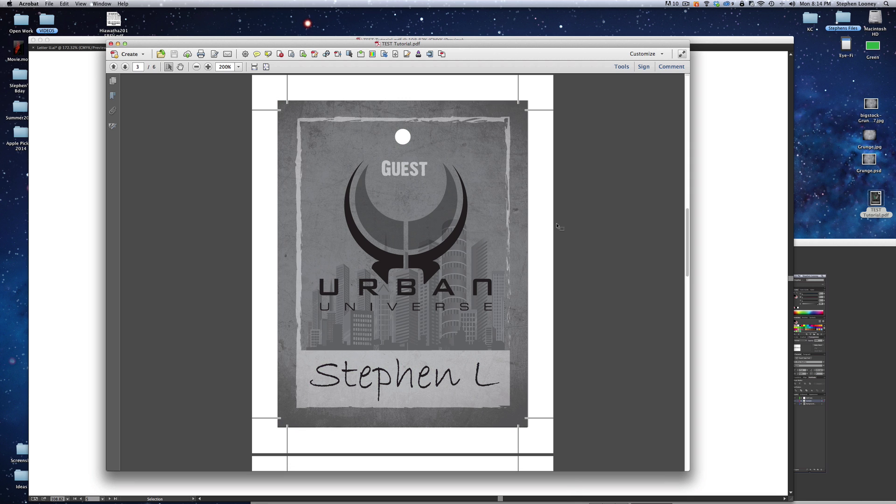
{"action": "key", "text": "Right"}
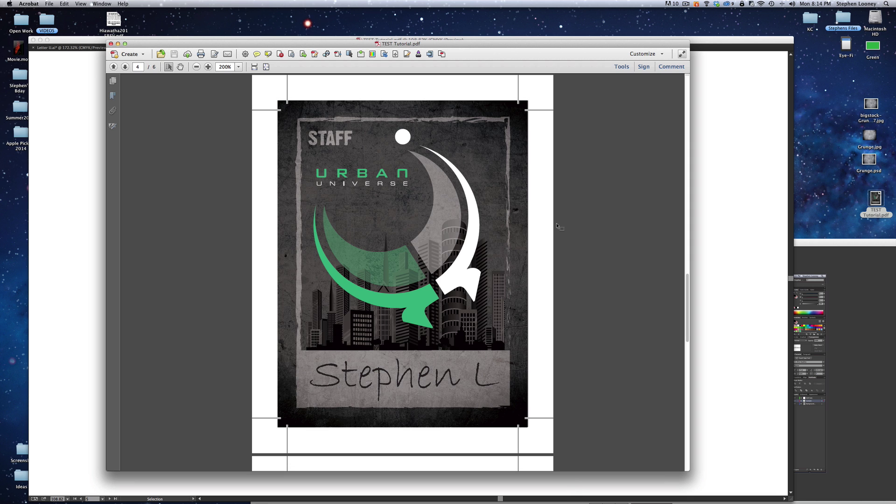
{"action": "key", "text": "Right"}
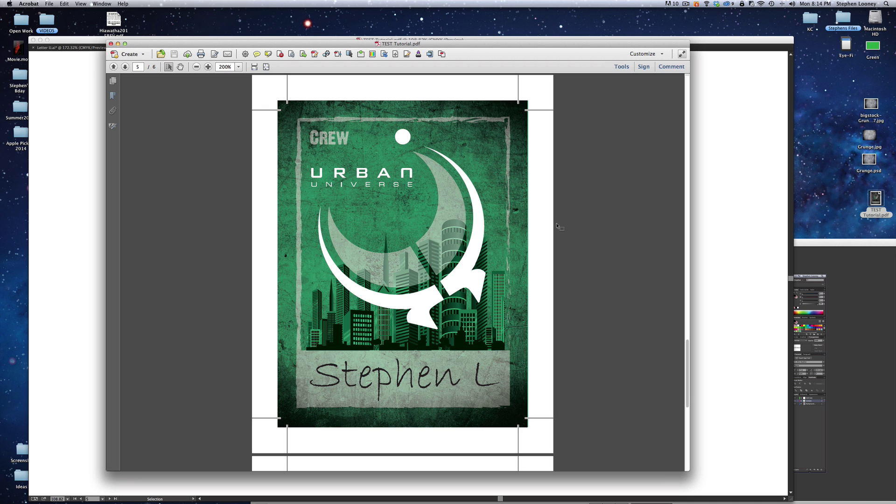
{"action": "key", "text": "Left"}
{"action": "key", "text": "Right"}
{"action": "key", "text": "Right"}
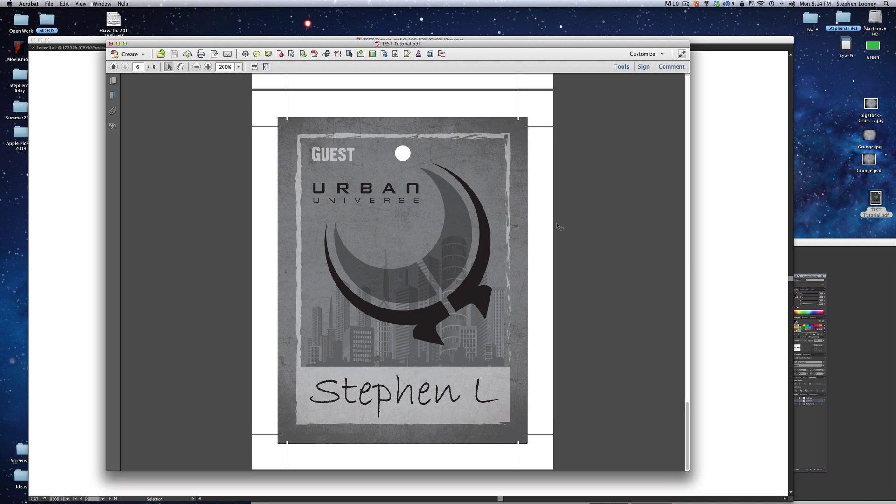